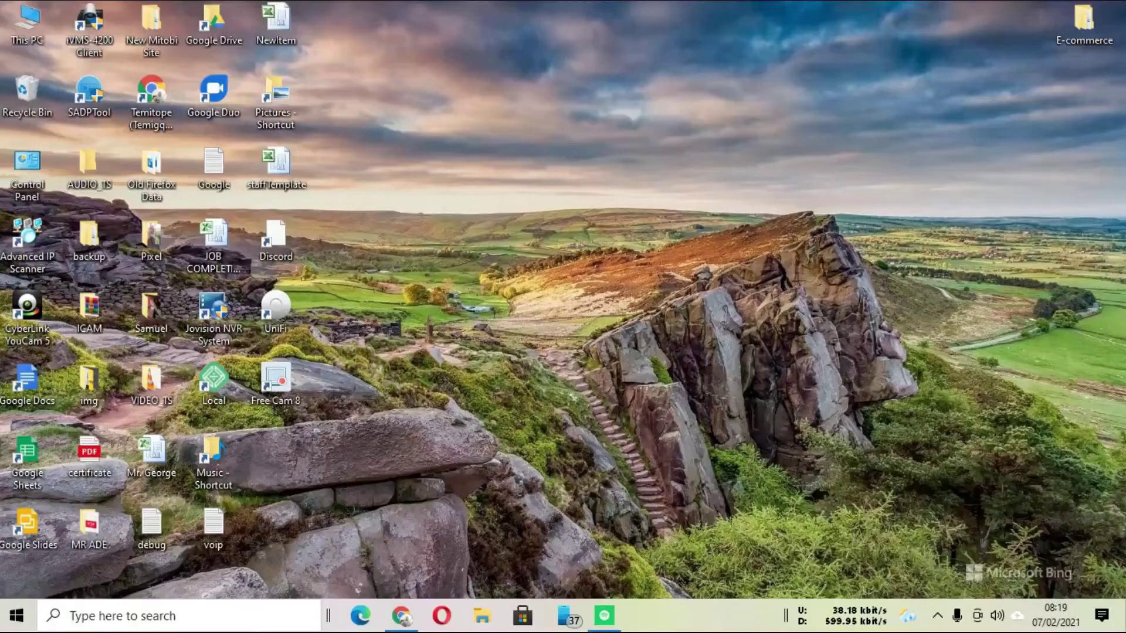
- Load the UCM6301 login page at 192.168.0.181:8089 in a new Chrome window
{"action": "key", "text": "super+2"}
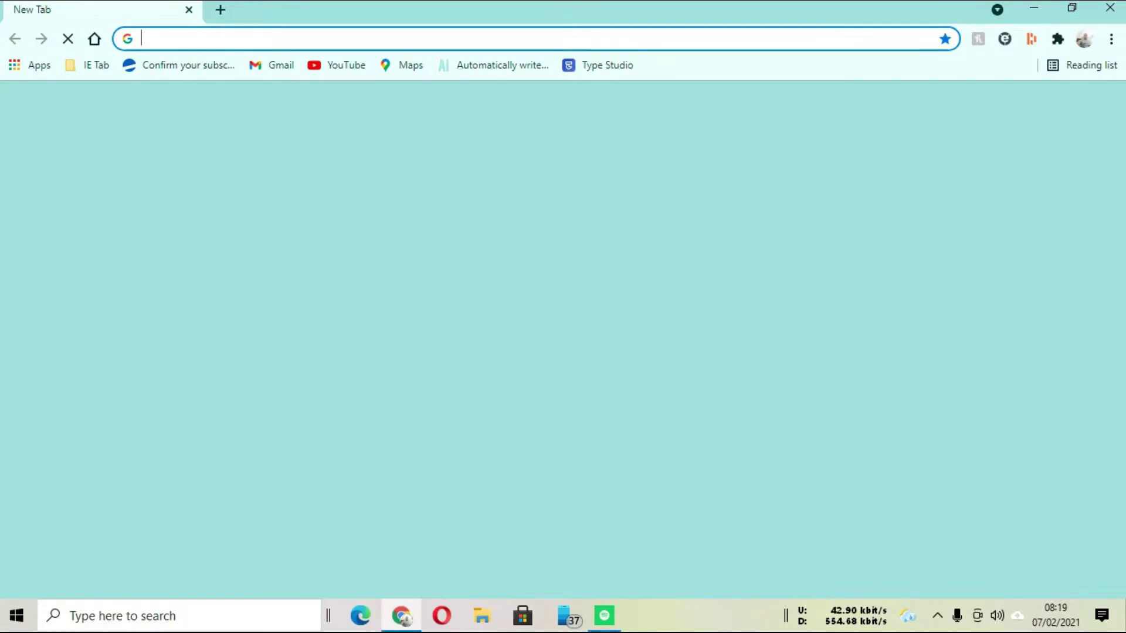
{"action": "key", "text": "Down"}
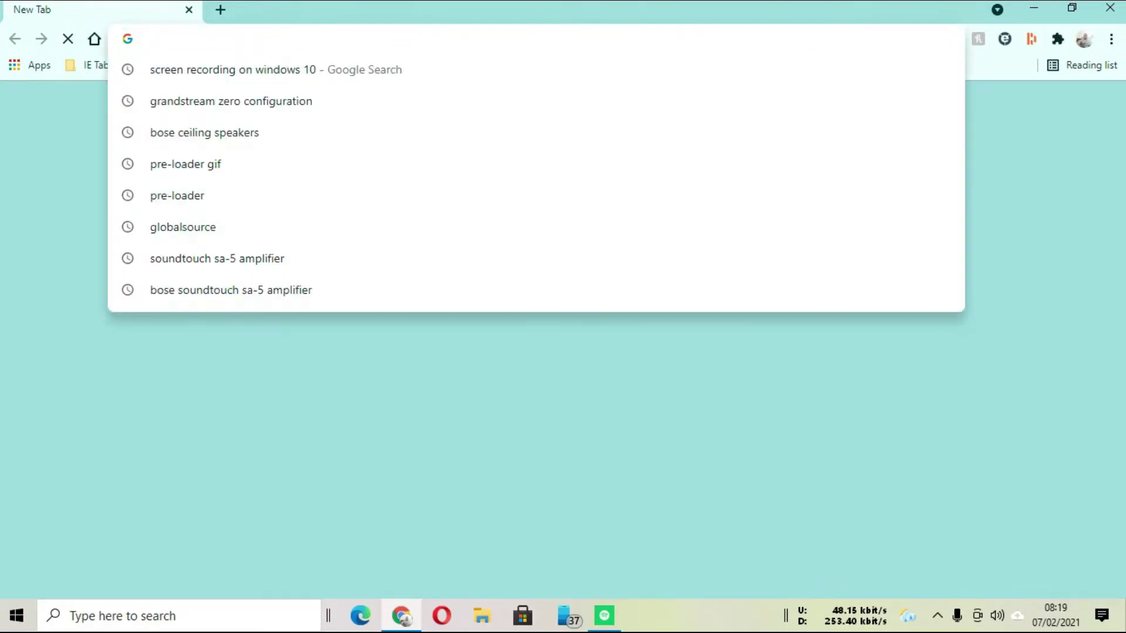
{"action": "type", "text": "1"}
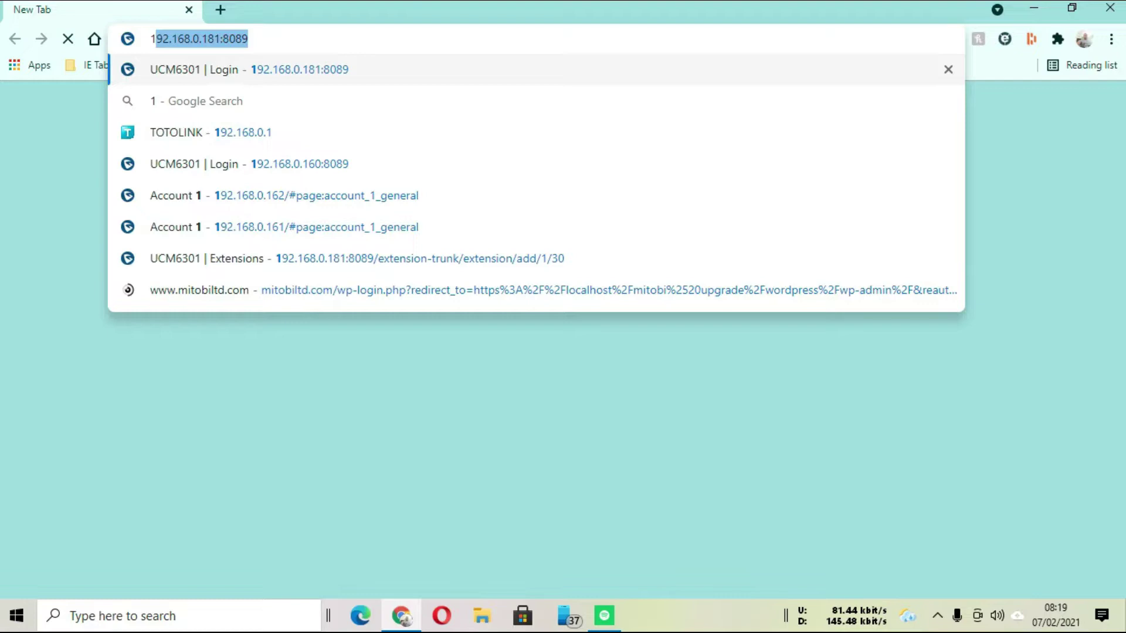
{"action": "type", "text": "9"}
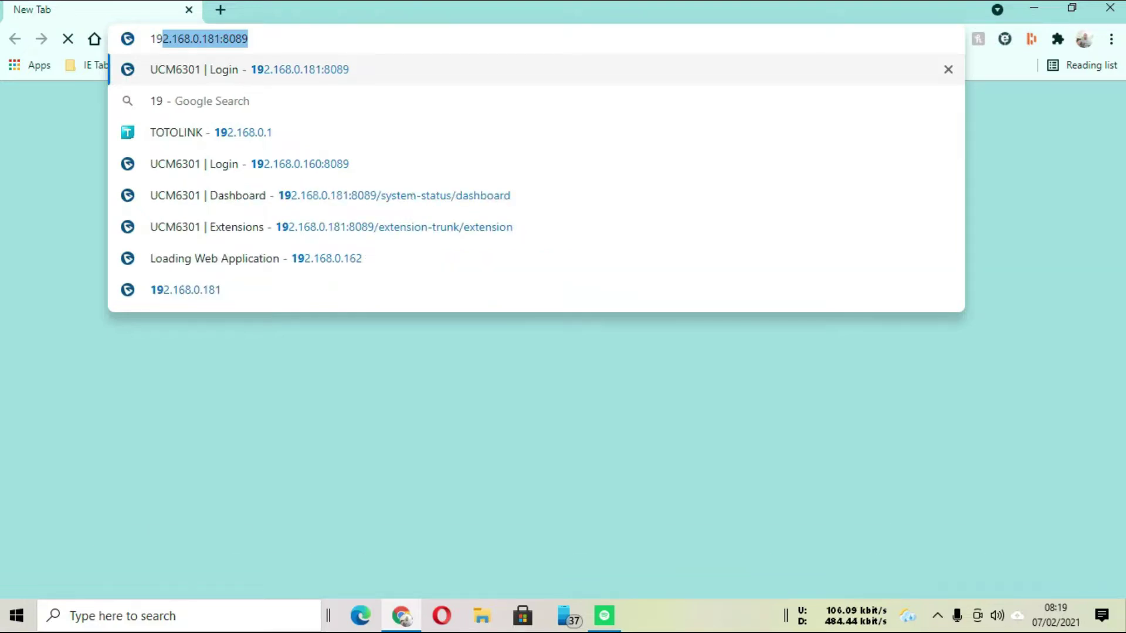
{"action": "key", "text": "Right"}
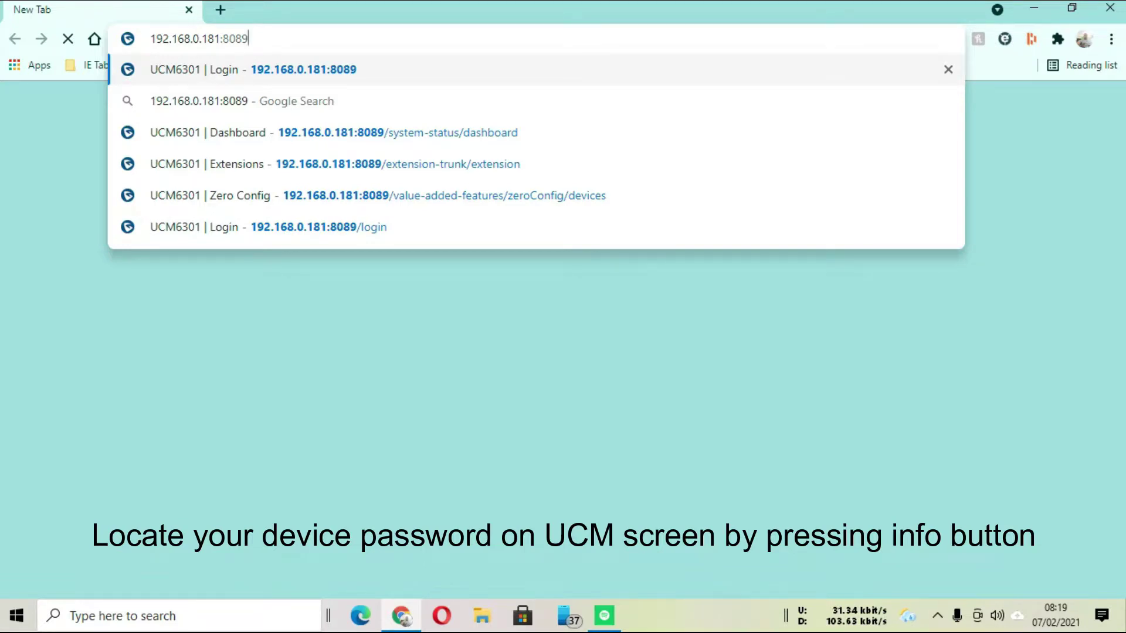
{"action": "key", "text": "Return"}
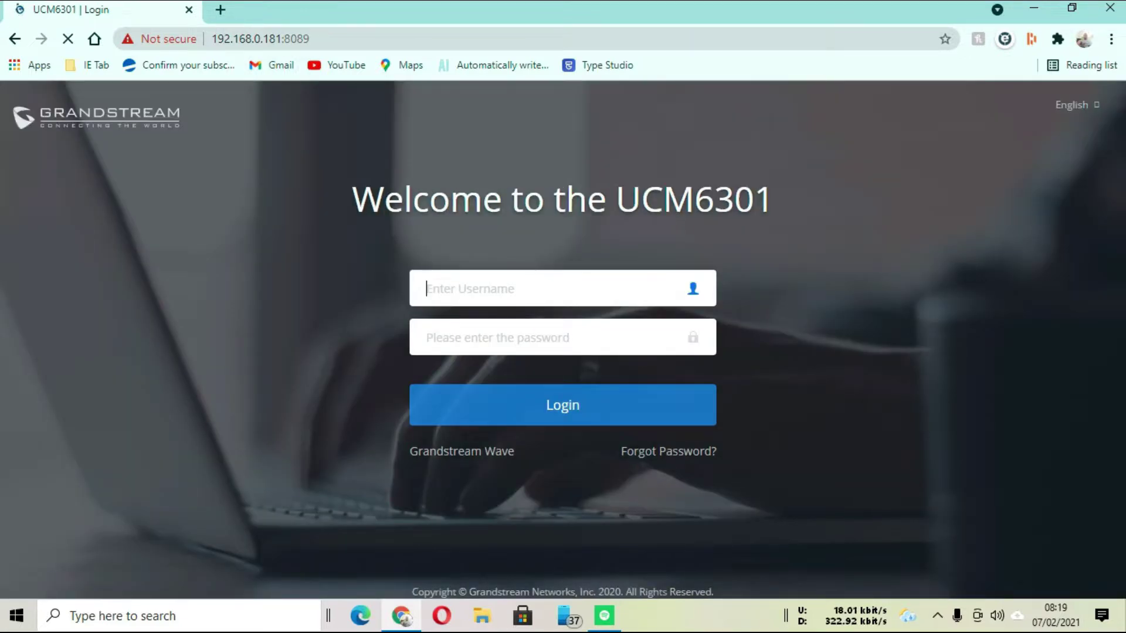
- Enter admin as the login username, then minimize Chrome to reveal the desktop
{"action": "type", "text": "a"}
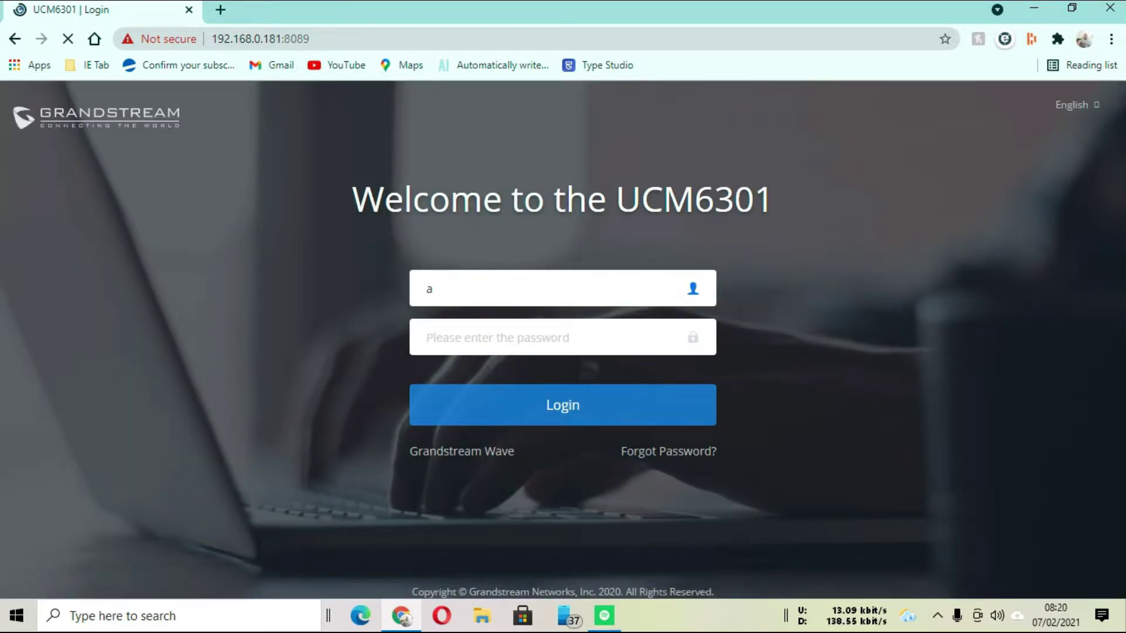
{"action": "type", "text": "dmin"}
{"action": "left_click", "coordinate": [499, 337]}
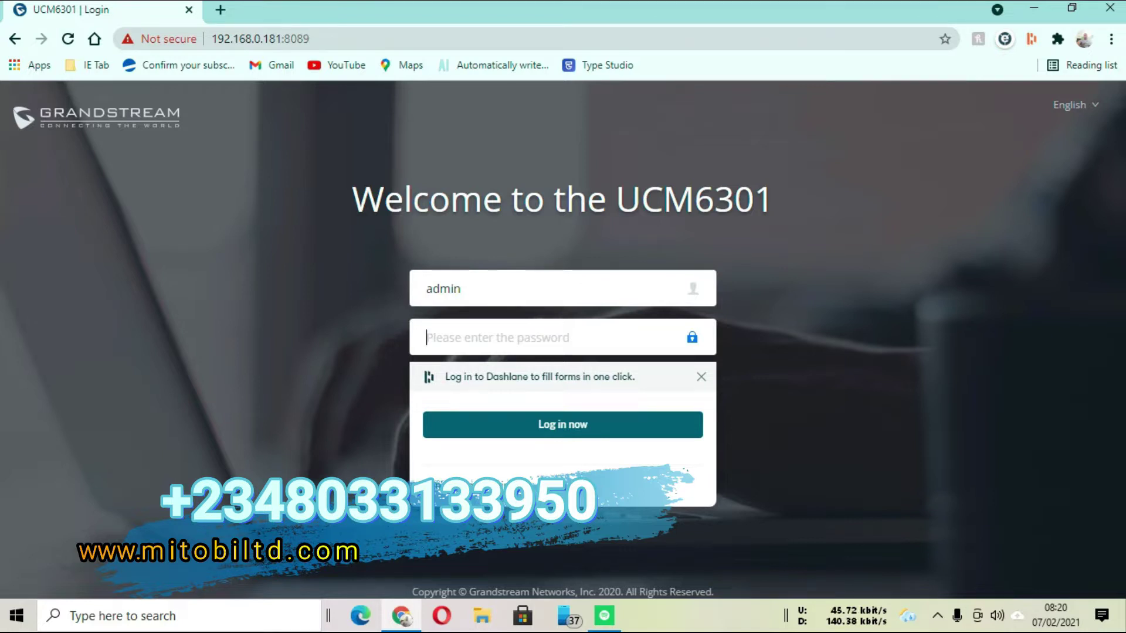
{"action": "left_click", "coordinate": [1034, 9]}
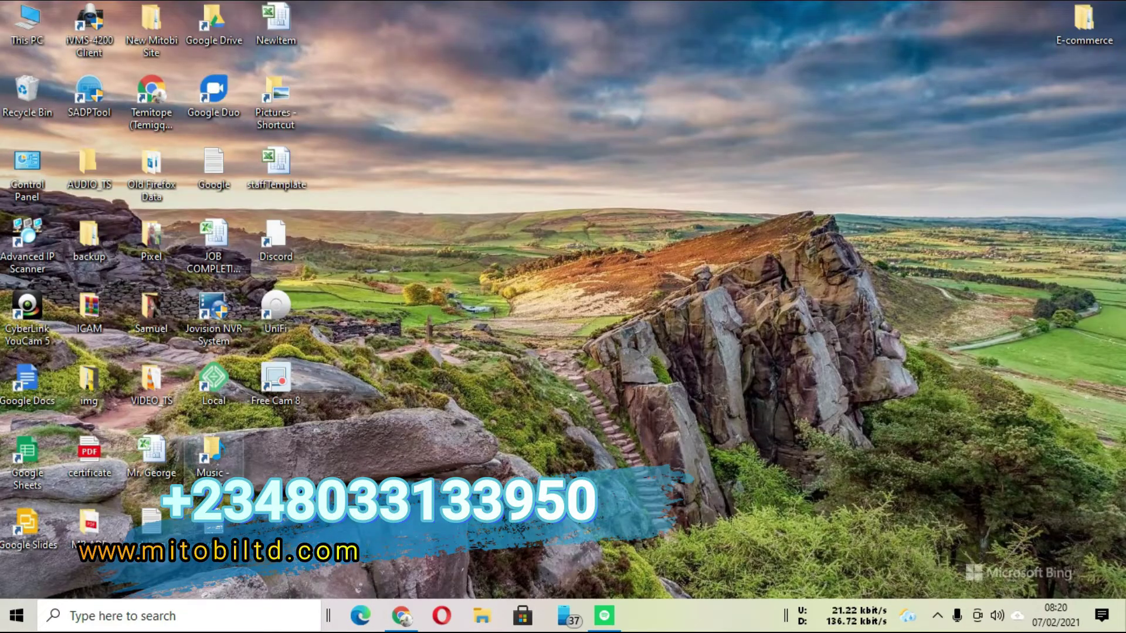
- Copy the device password from the first line of voip.txt, then return to the Chrome login page
{"action": "key", "text": "Return"}
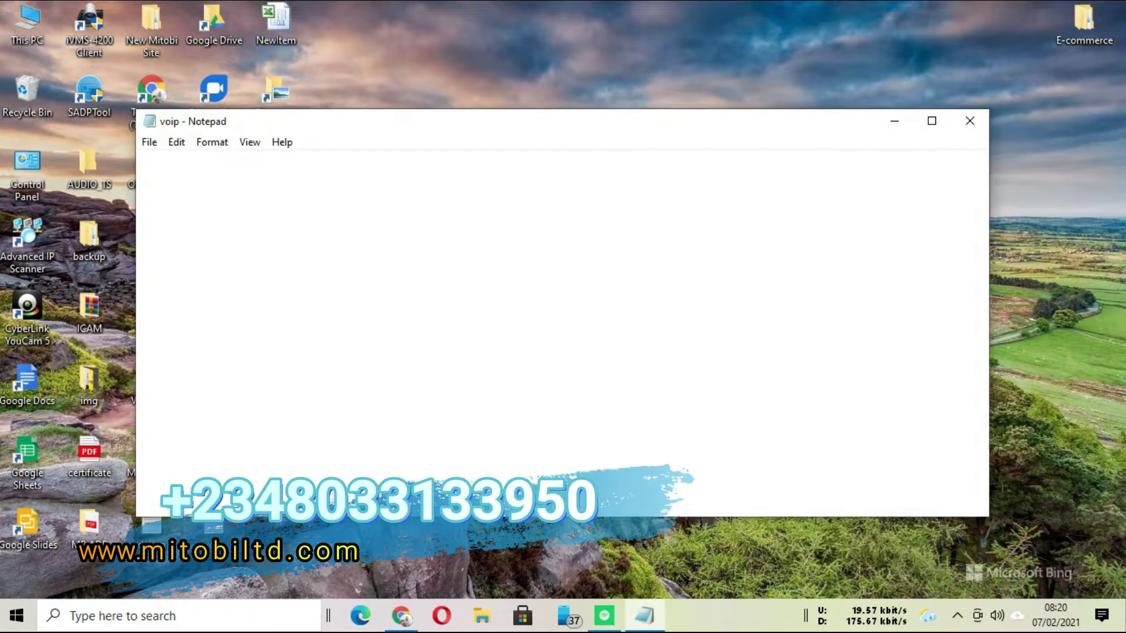
{"action": "left_click_drag", "start_coordinate": [193, 158], "coordinate": [139, 158]}
{"action": "right_click", "coordinate": [158, 158]}
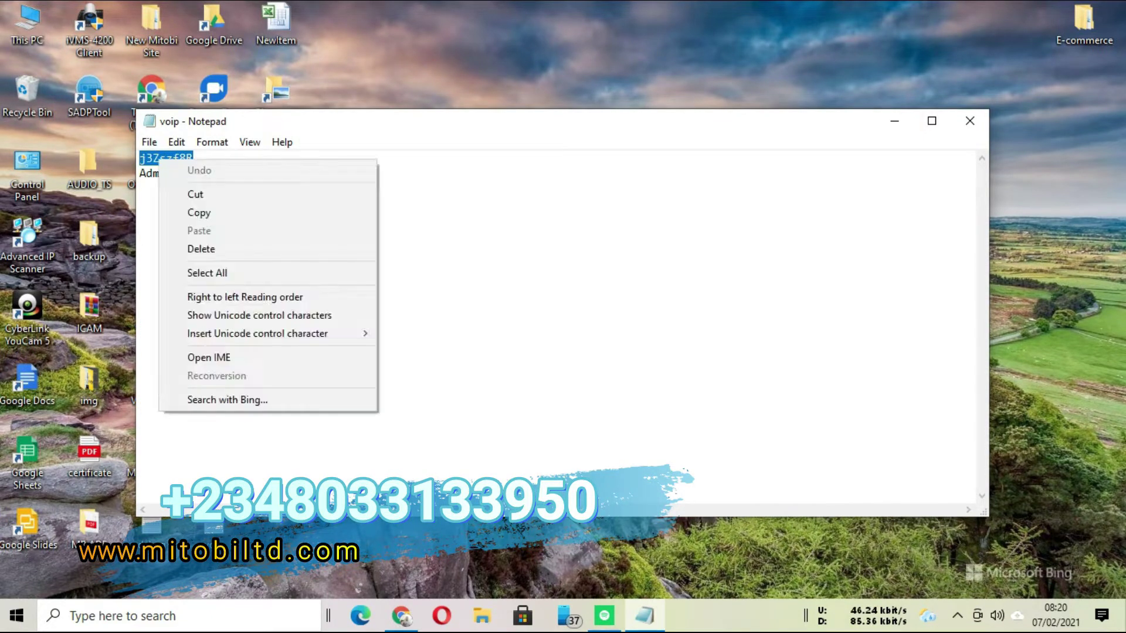
{"action": "left_click", "coordinate": [198, 212]}
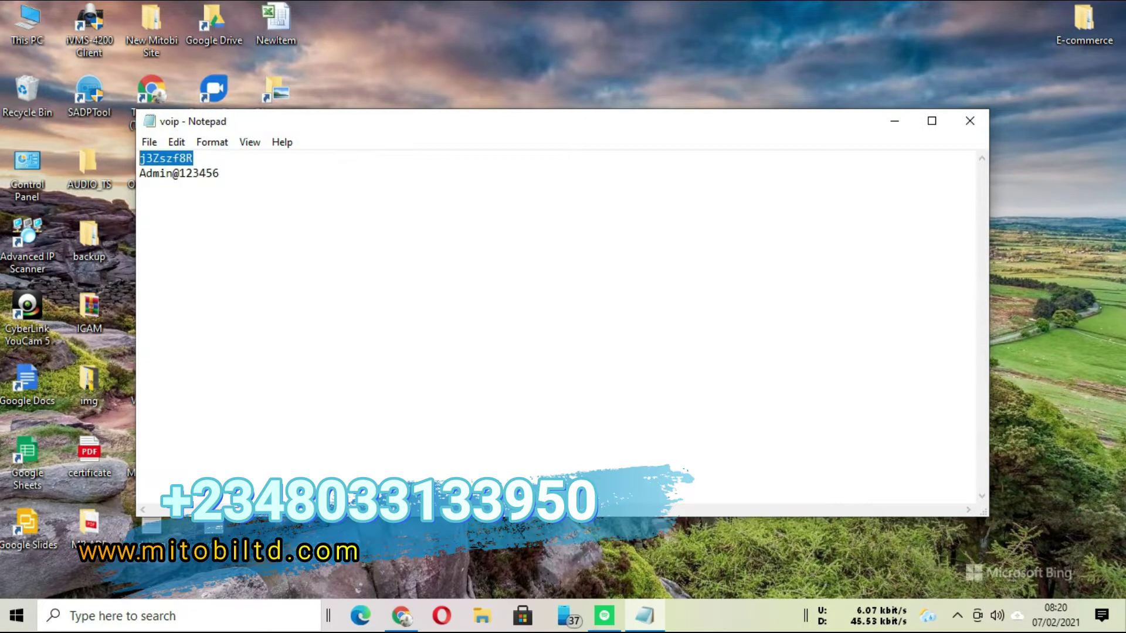
{"action": "left_click", "coordinate": [894, 121]}
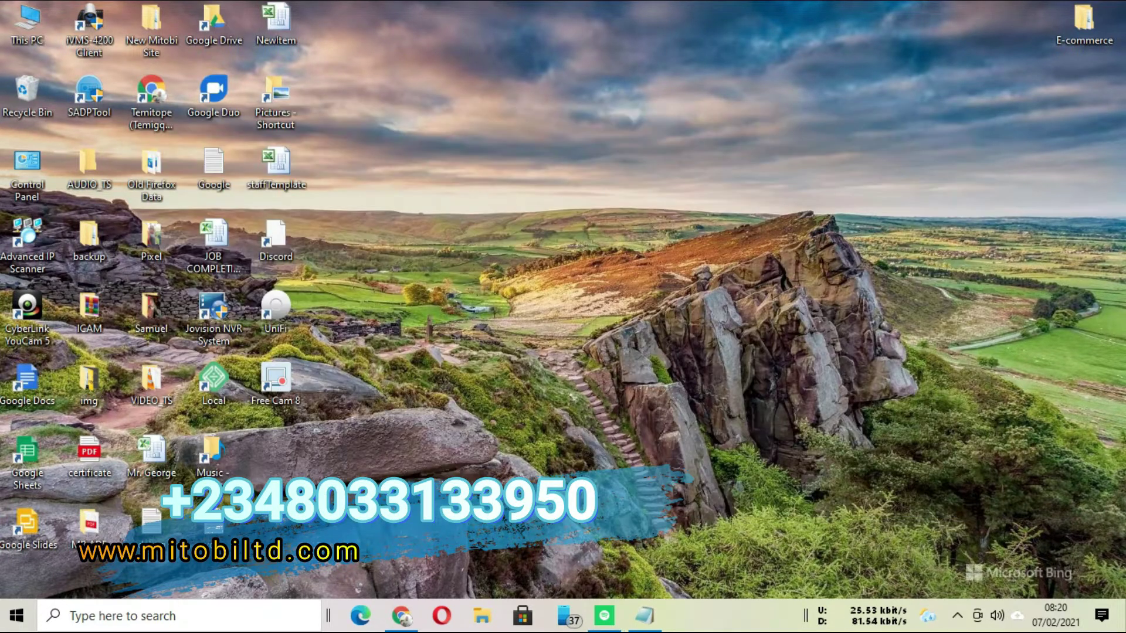
{"action": "left_click", "coordinate": [401, 616]}
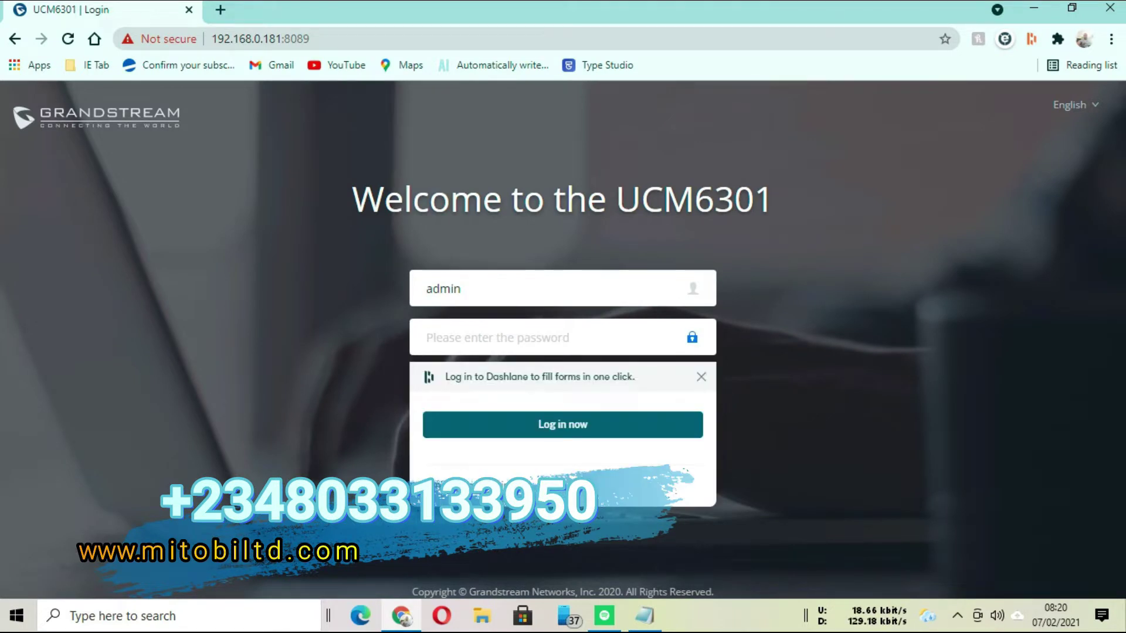
- Paste the device password into the Password field and log in as admin
{"action": "type", "text": "*********"}
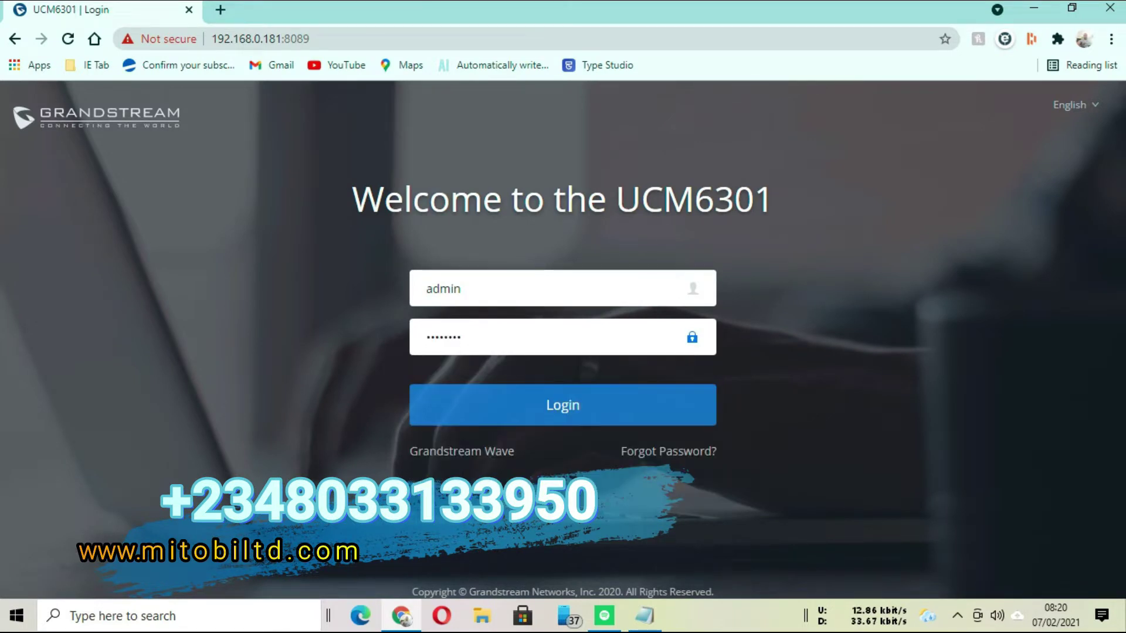
{"action": "key", "text": "Return"}
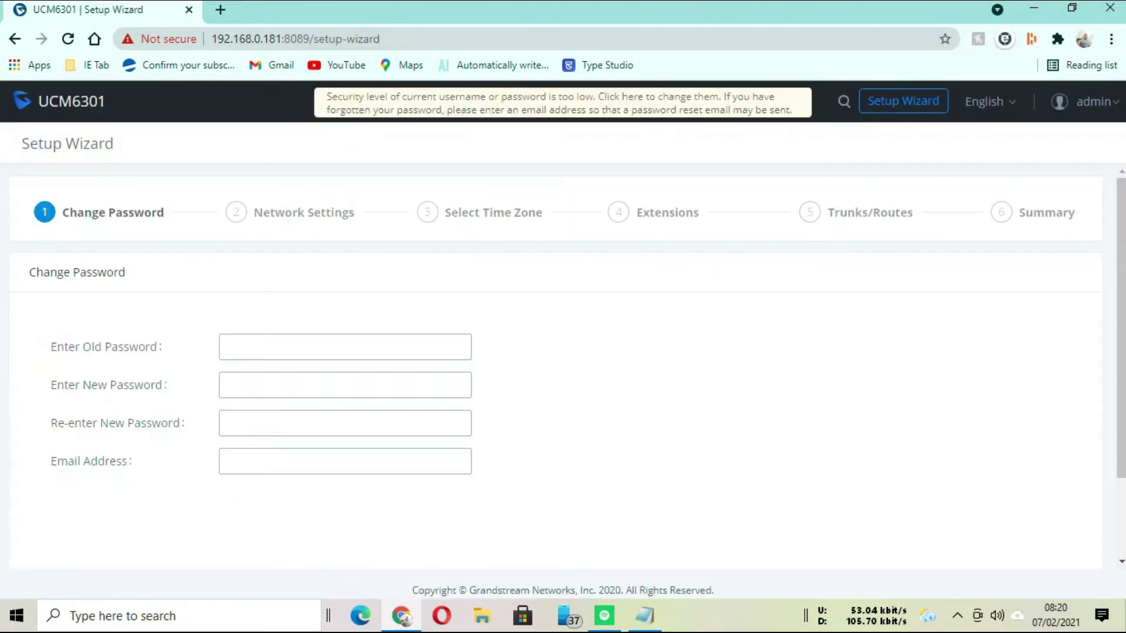
- Paste the old password and enter the new admin password twice
{"action": "left_click", "coordinate": [345, 347]}
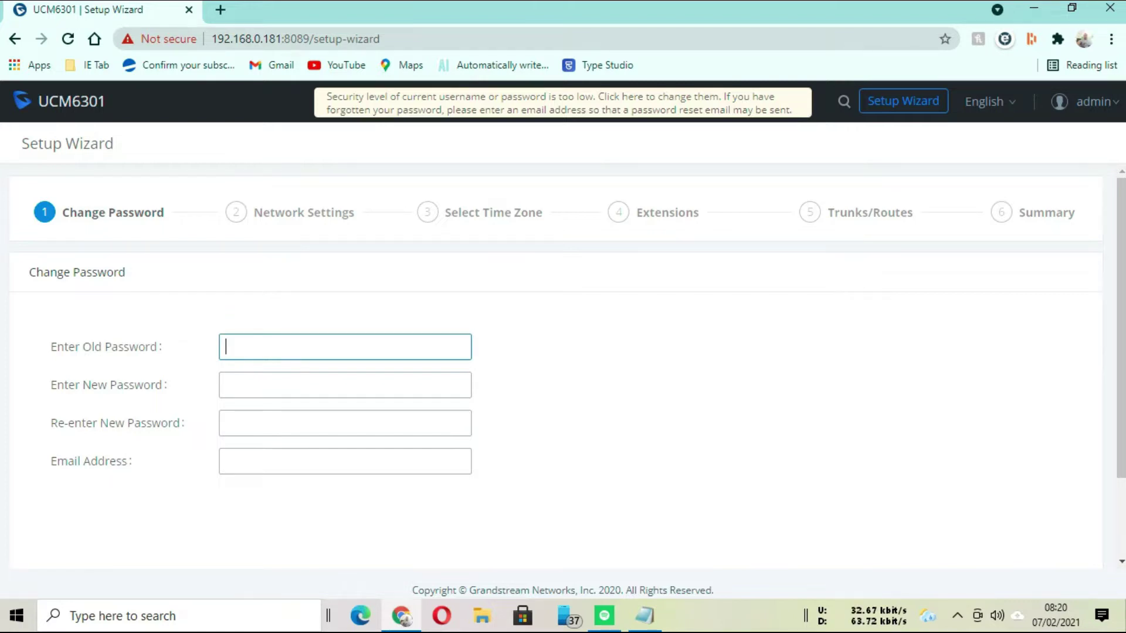
{"action": "key", "text": "ctrl+v"}
{"action": "left_click", "coordinate": [345, 385]}
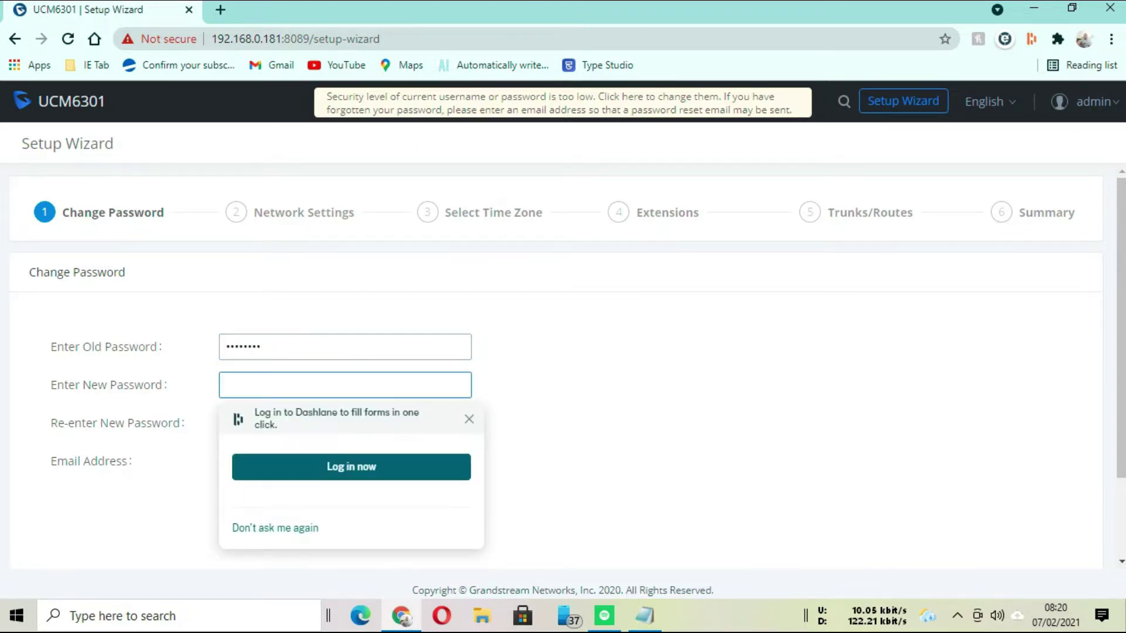
{"action": "type", "text": "•••••"}
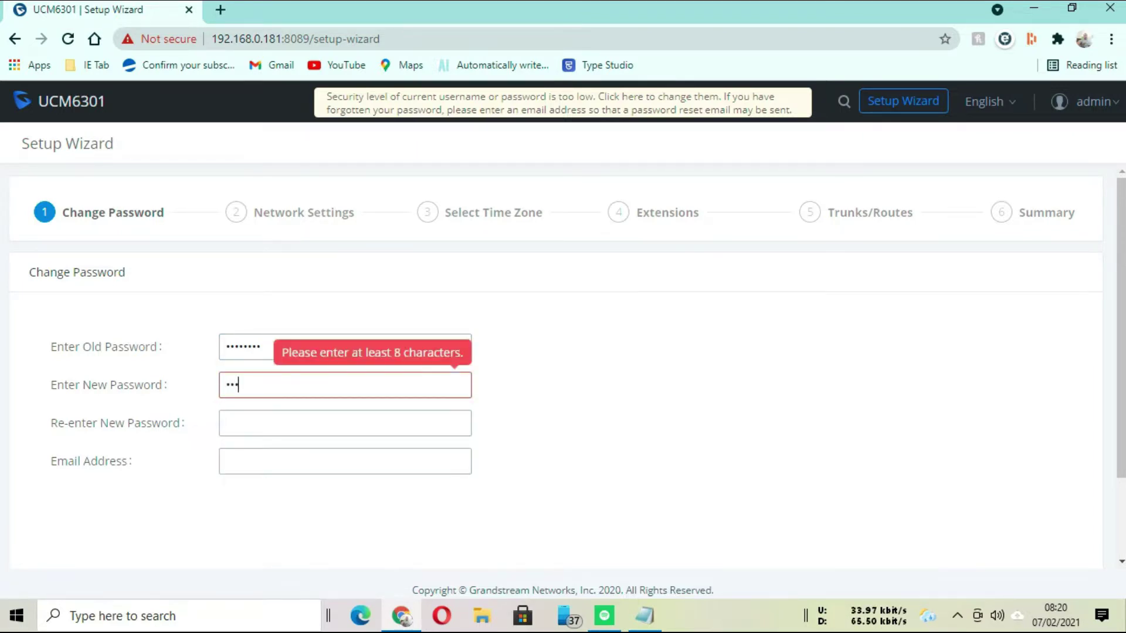
{"action": "type", "text": "•••••••"}
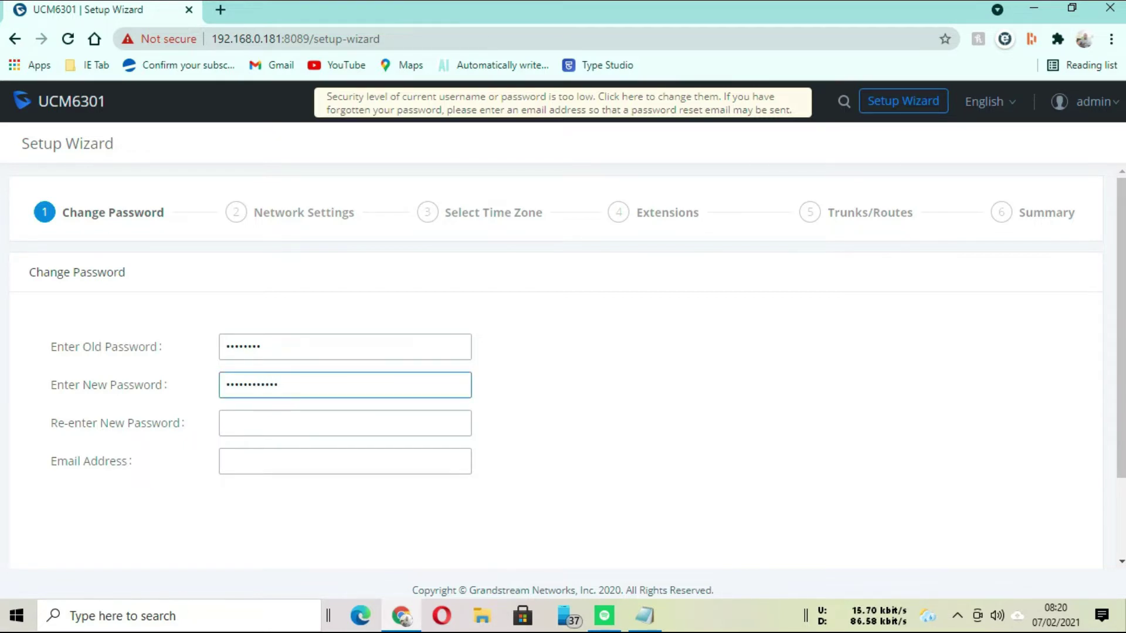
{"action": "left_click", "coordinate": [345, 423]}
{"action": "type", "text": "•••••"}
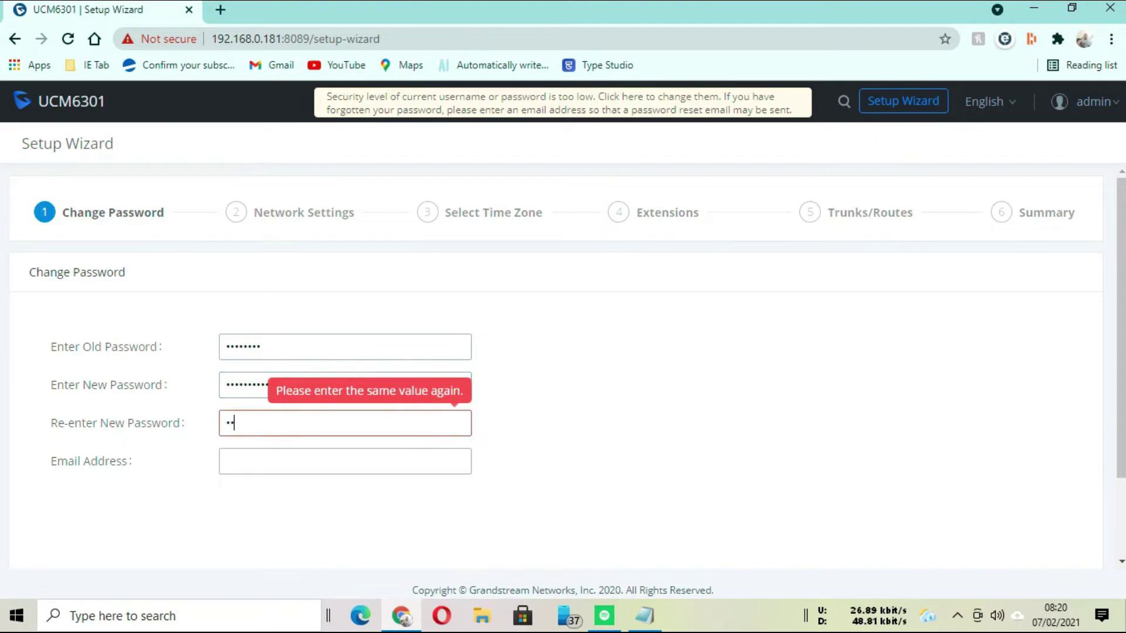
{"action": "type", "text": "•••••••"}
- Fill in the recovery e-mail address field
{"action": "left_click", "coordinate": [344, 461]}
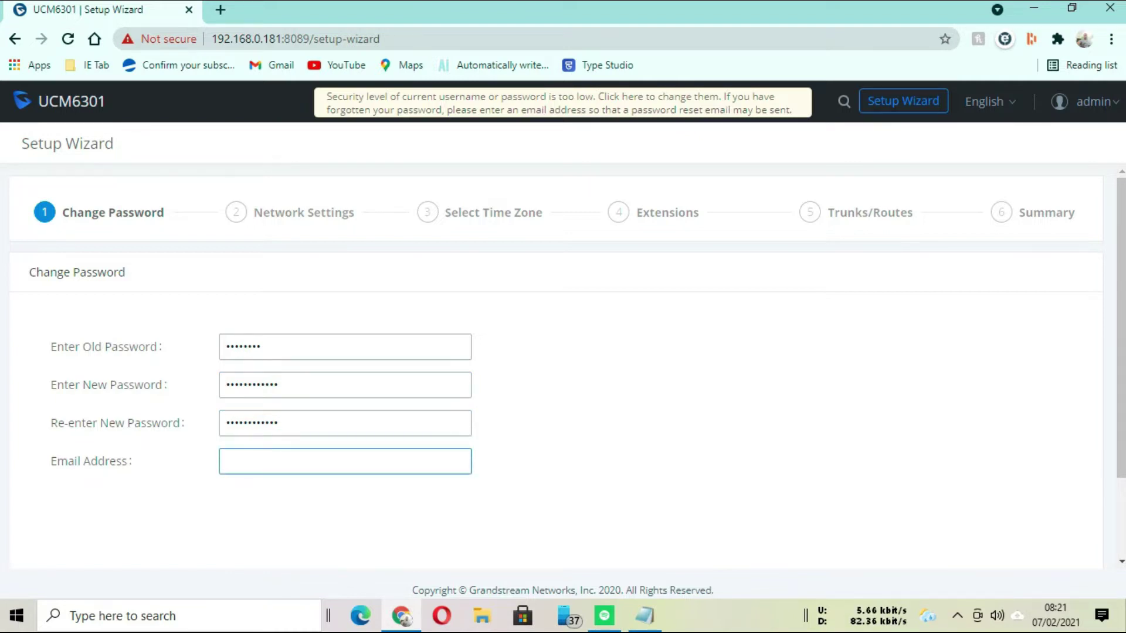
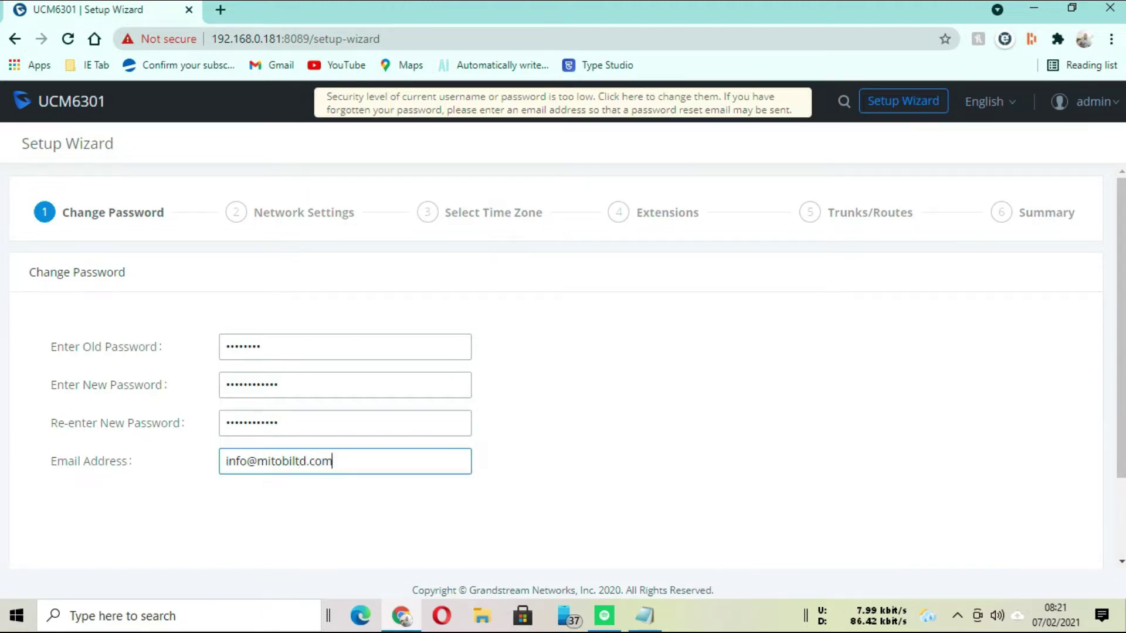
{"action": "scroll", "coordinate": [563, 364], "scroll_direction": "down", "scroll_amount": 2}
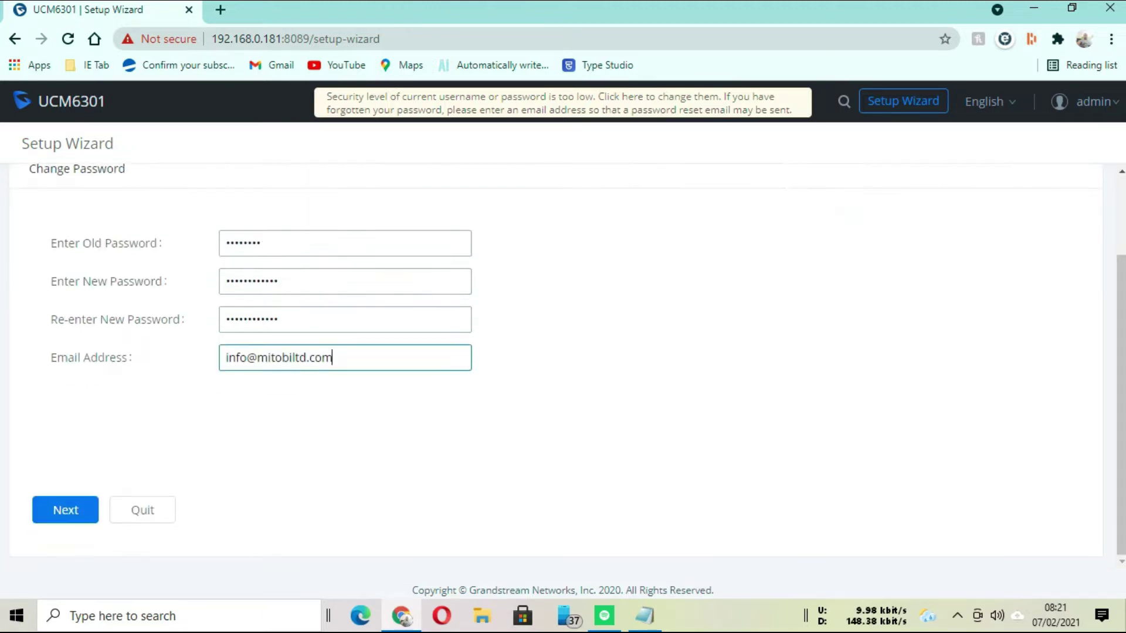
- Advance to Network Settings and leave Switch, MTU 1492 and DHCP at their defaults
{"action": "left_click", "coordinate": [66, 510]}
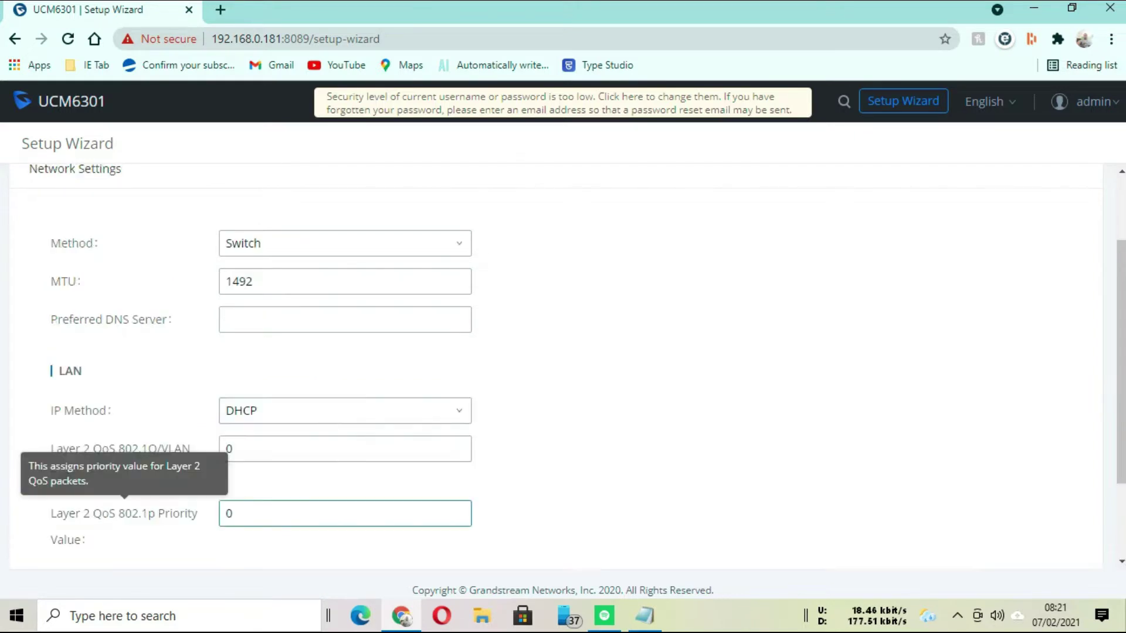
{"action": "key", "text": "shift+Tab"}
{"action": "key", "text": "shift+Tab"}
{"action": "key", "text": "shift+Tab"}
{"action": "key", "text": "shift+Tab"}
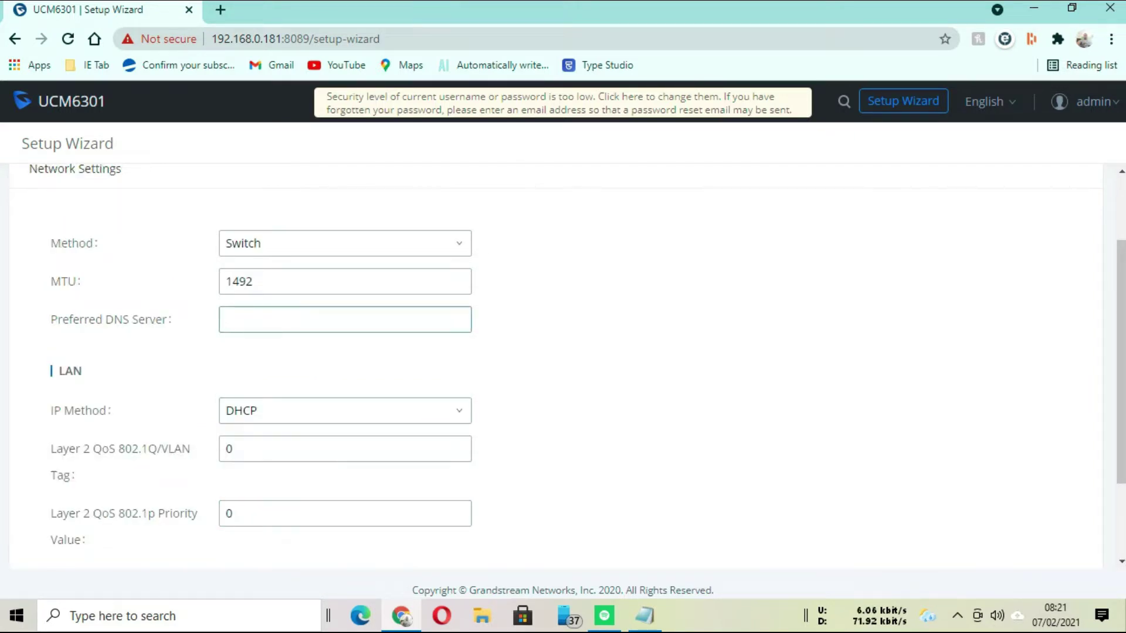
{"action": "key", "text": "Tab"}
{"action": "key", "text": "Tab"}
{"action": "key", "text": "Tab"}
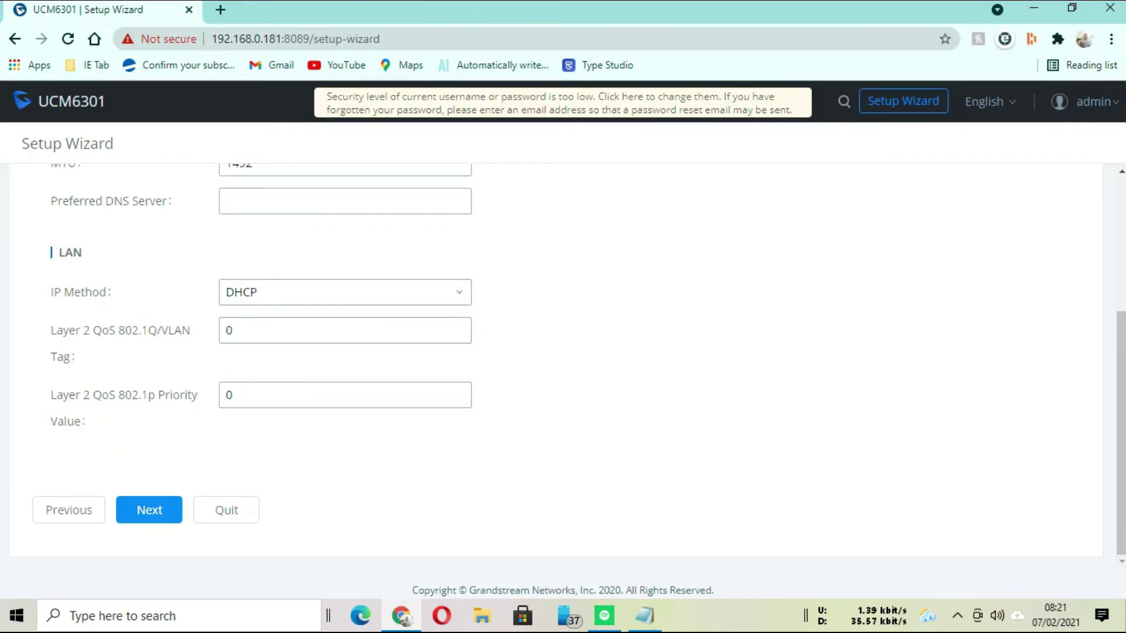
{"action": "scroll", "coordinate": [556, 364], "scroll_direction": "up", "scroll_amount": 4}
{"action": "scroll", "coordinate": [556, 364], "scroll_direction": "down", "scroll_amount": 3}
{"action": "scroll", "coordinate": [556, 364], "scroll_direction": "down", "scroll_amount": 1}
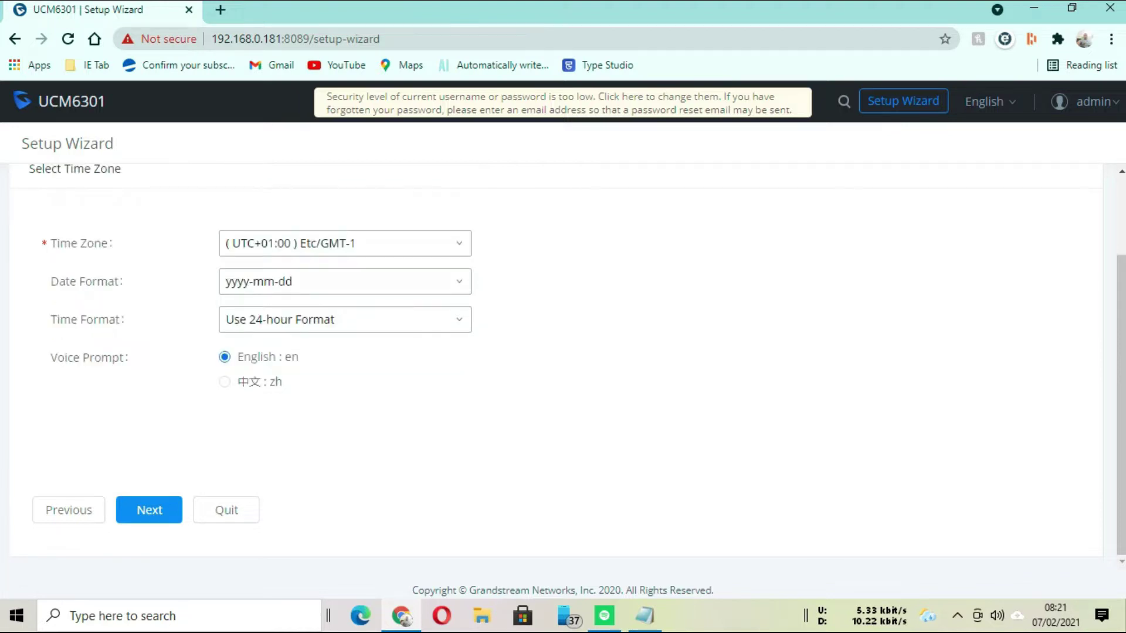
- Set the time zone to (UTC-01:00) Etc/GMT+1
{"action": "scroll", "coordinate": [556, 363], "scroll_direction": "up", "scroll_amount": 2}
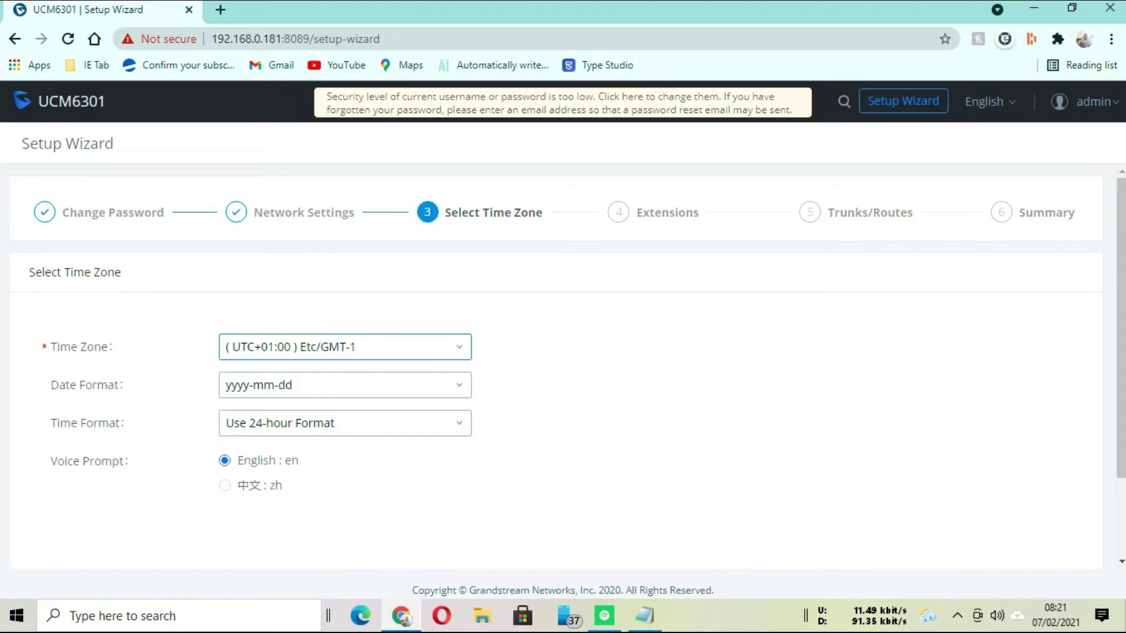
{"action": "left_click", "coordinate": [459, 347]}
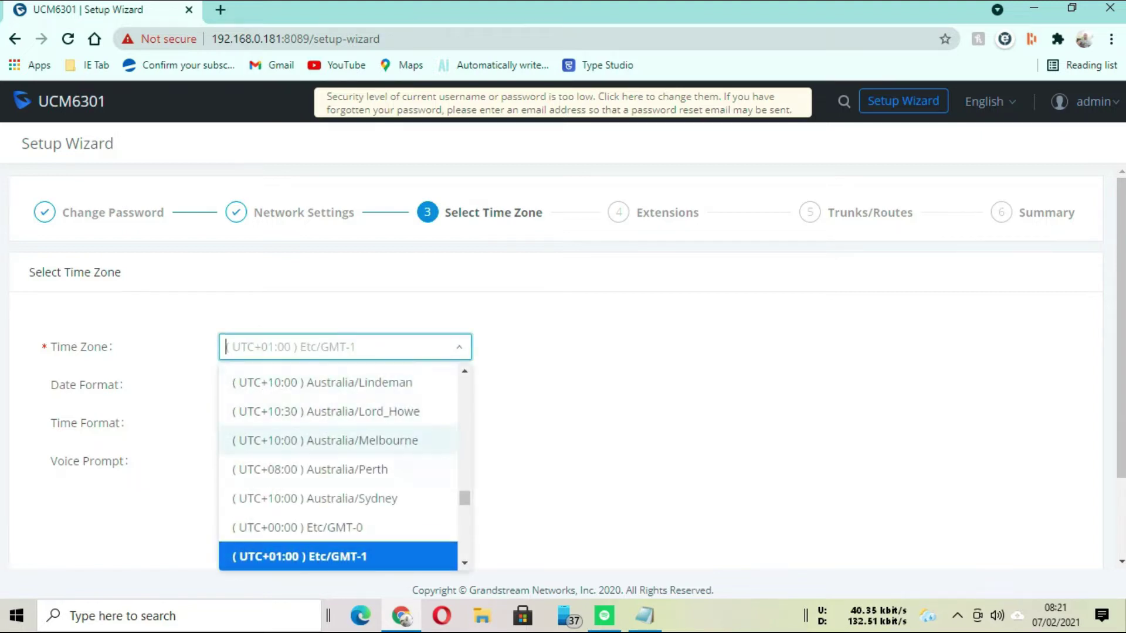
{"action": "scroll", "coordinate": [338, 469], "scroll_direction": "down", "scroll_amount": 5}
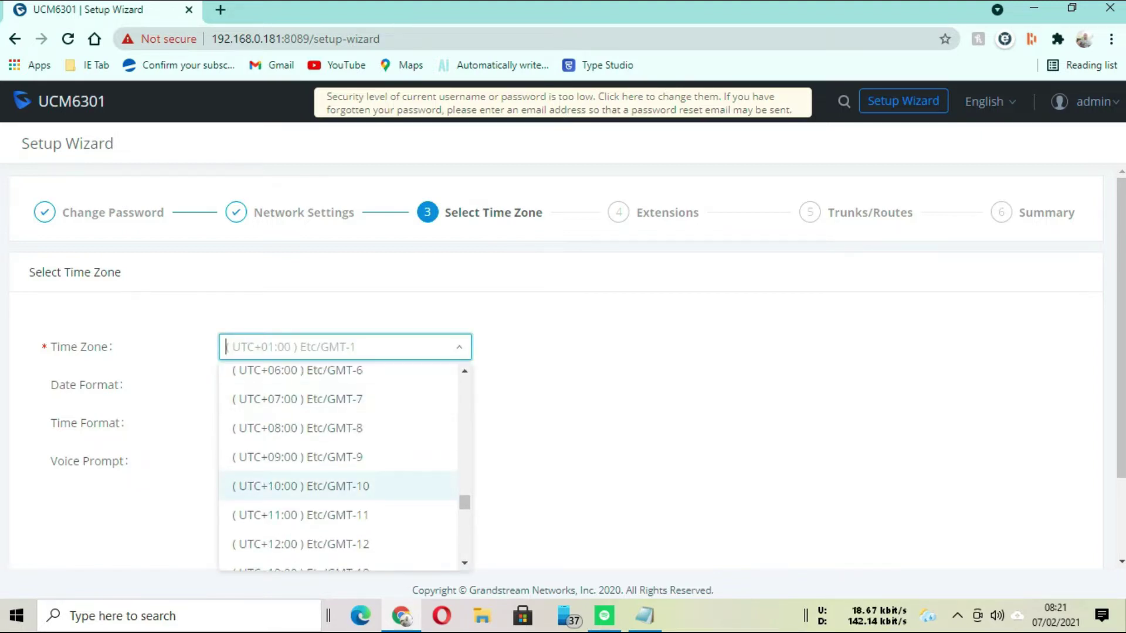
{"action": "scroll", "coordinate": [337, 405], "scroll_direction": "down", "scroll_amount": 2}
{"action": "scroll", "coordinate": [337, 496], "scroll_direction": "down", "scroll_amount": 2}
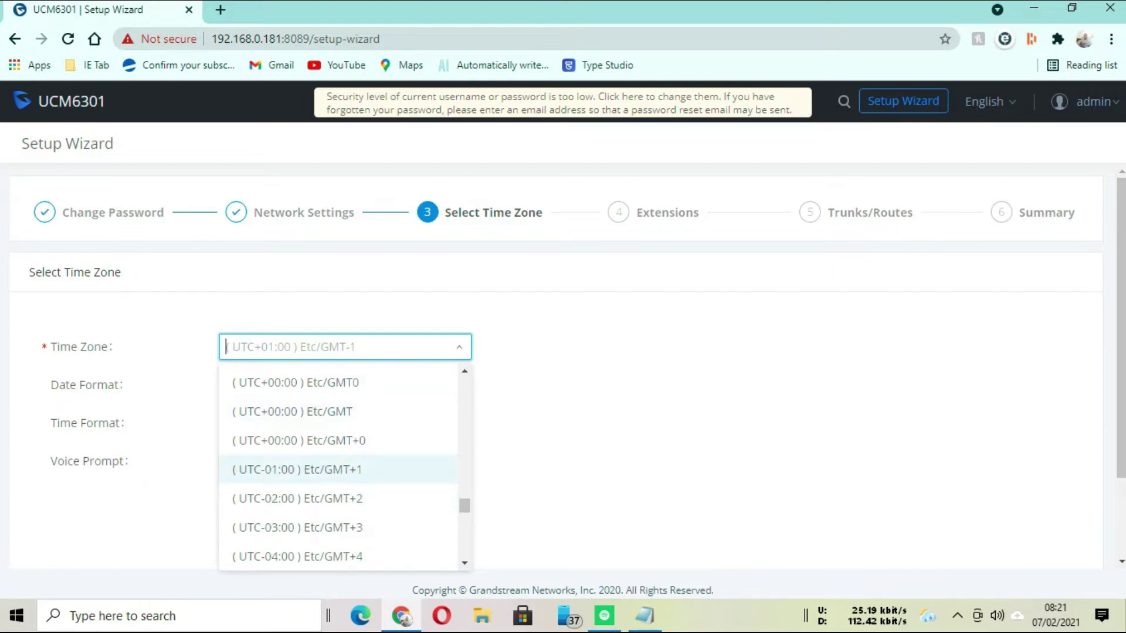
{"action": "left_click", "coordinate": [297, 469]}
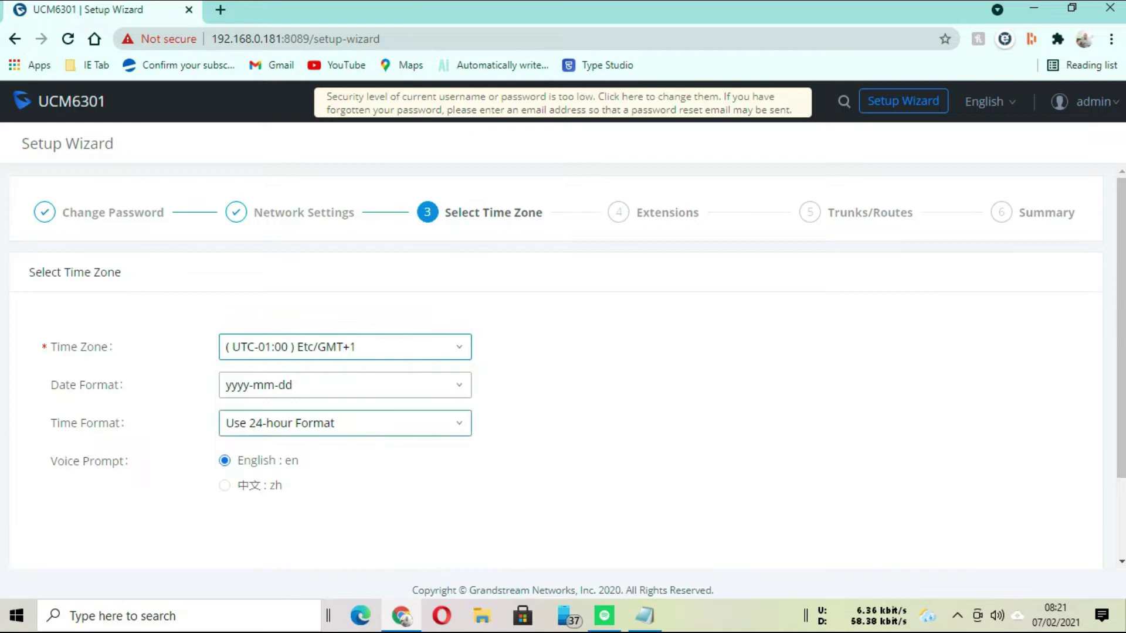
- Choose the dd-mm-yyyy date format and continue to the Extensions step
{"action": "left_click", "coordinate": [346, 385]}
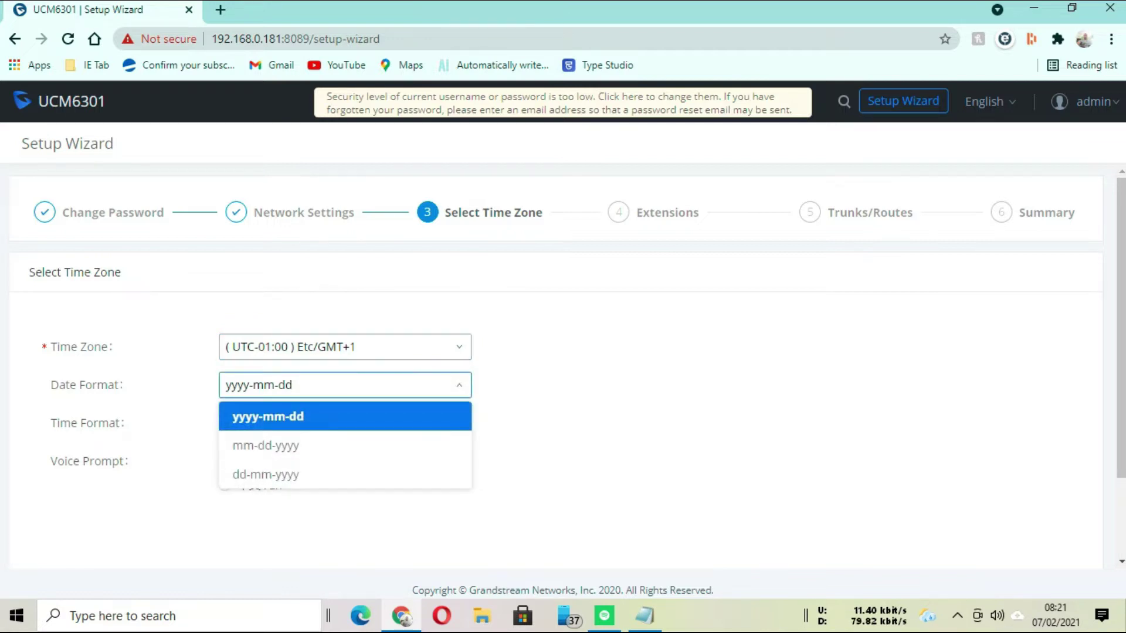
{"action": "left_click", "coordinate": [265, 474]}
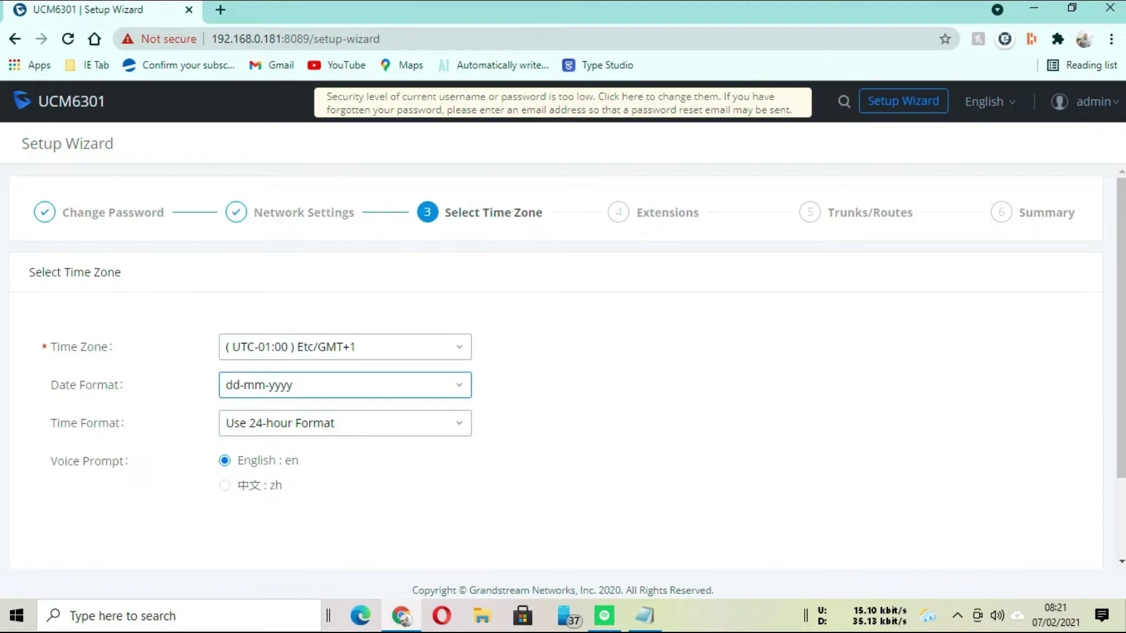
{"action": "scroll", "coordinate": [556, 364], "scroll_direction": "down", "scroll_amount": 3}
{"action": "scroll", "coordinate": [556, 364], "scroll_direction": "up", "scroll_amount": 3}
{"action": "scroll", "coordinate": [556, 364], "scroll_direction": "down", "scroll_amount": 3}
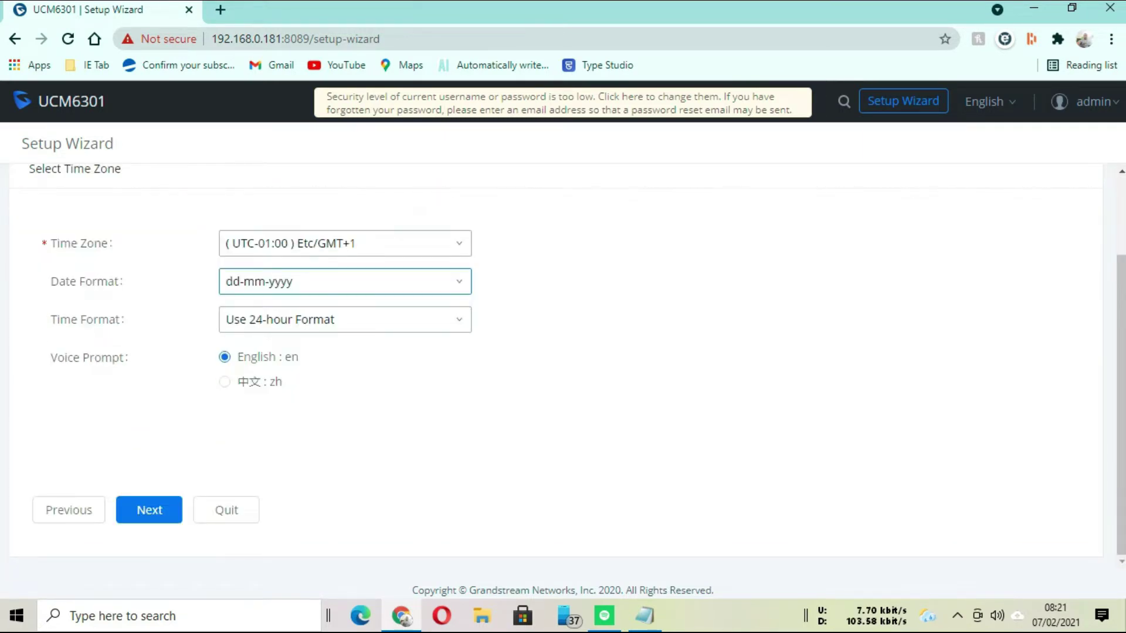
{"action": "left_click", "coordinate": [149, 510]}
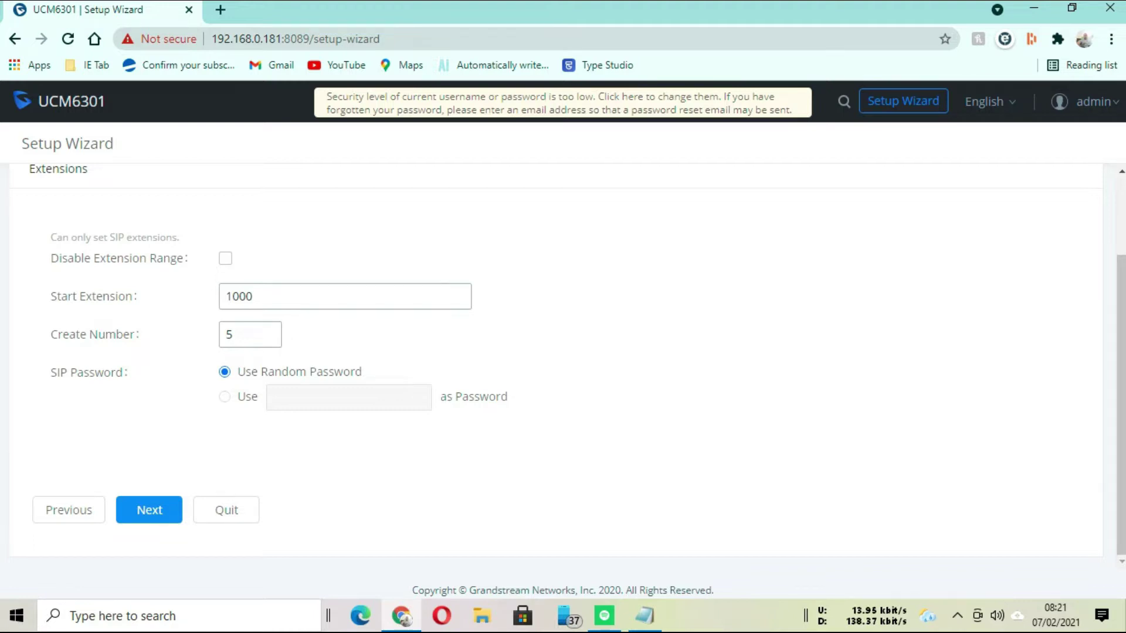
- Change Create Number from 5 to 2 with start extension 1000, then continue to Trunks/Routes
{"action": "left_click", "coordinate": [250, 334]}
{"action": "left_click", "coordinate": [232, 334]}
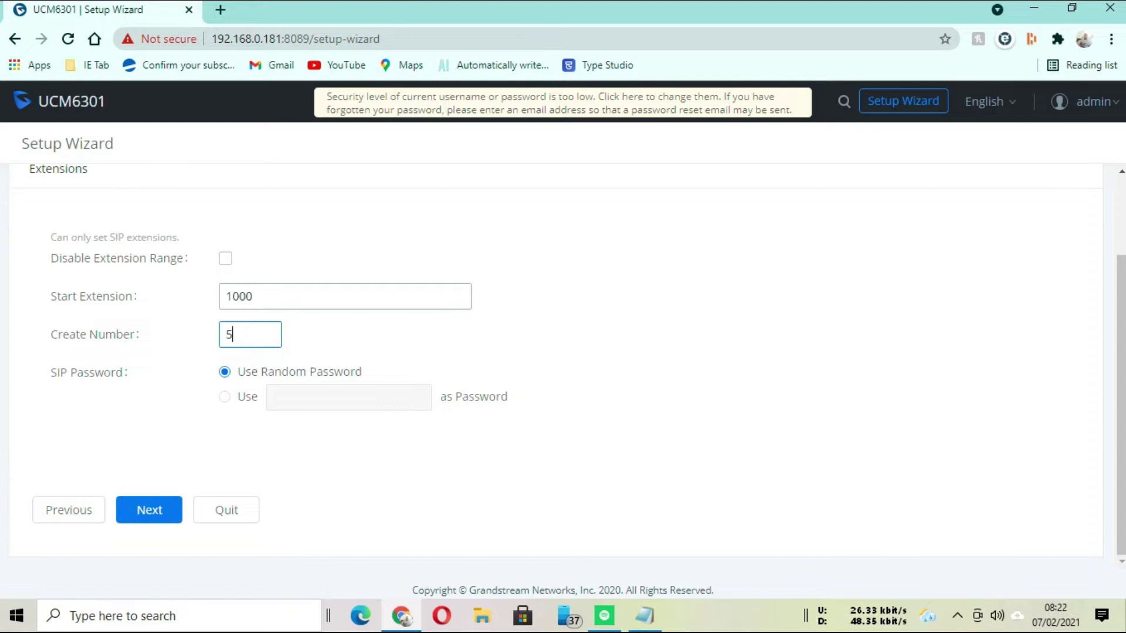
{"action": "key", "text": "BackSpace"}
{"action": "type", "text": "2"}
{"action": "key", "text": "Tab"}
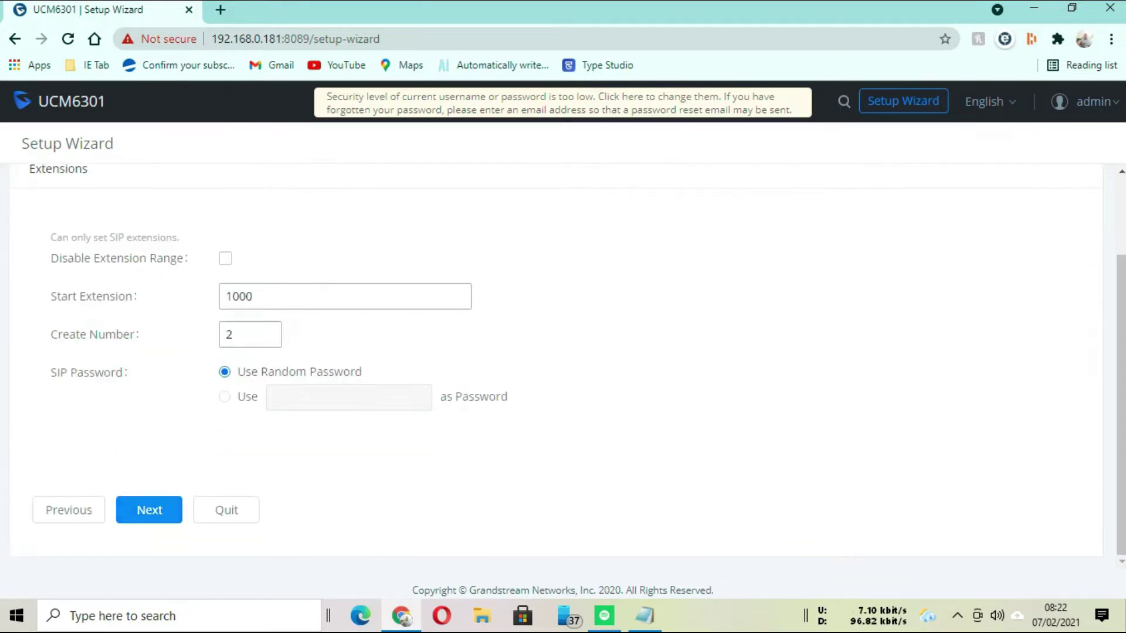
{"action": "key", "text": "Return"}
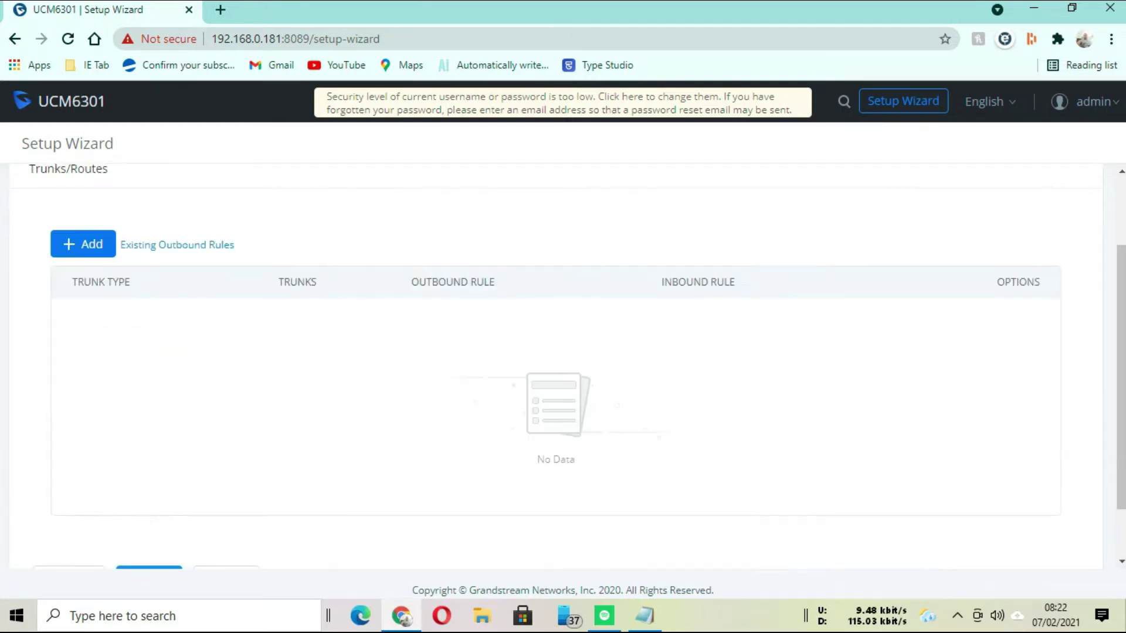
- Skip the empty Trunks/Routes step and scroll through the wizard summary
{"action": "scroll", "coordinate": [556, 364], "scroll_direction": "down", "scroll_amount": 3}
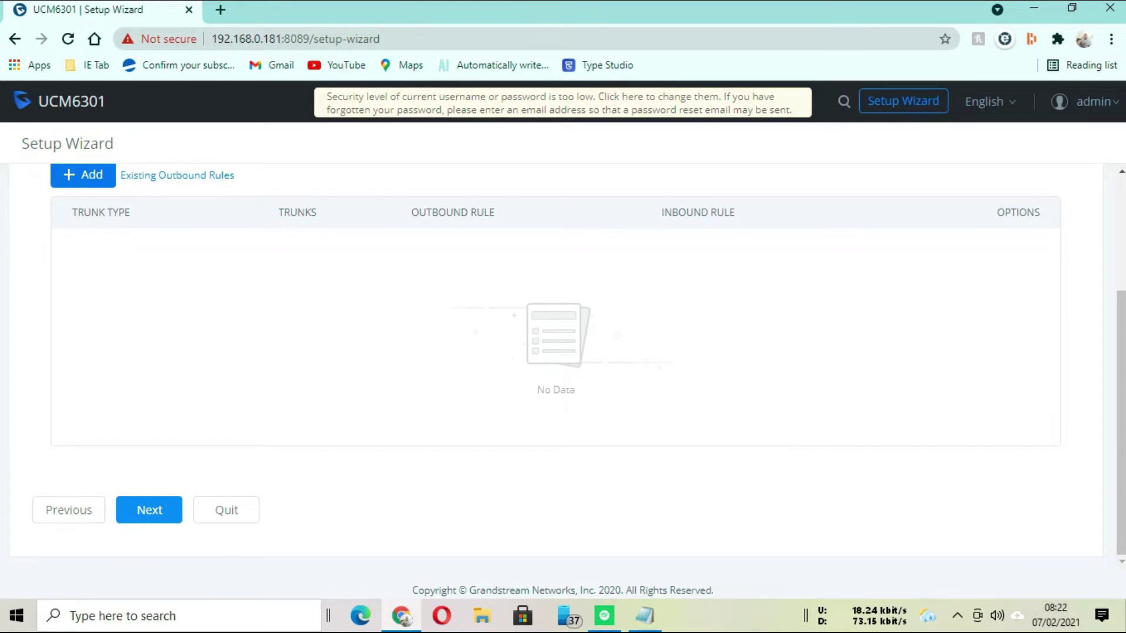
{"action": "key", "text": "Return"}
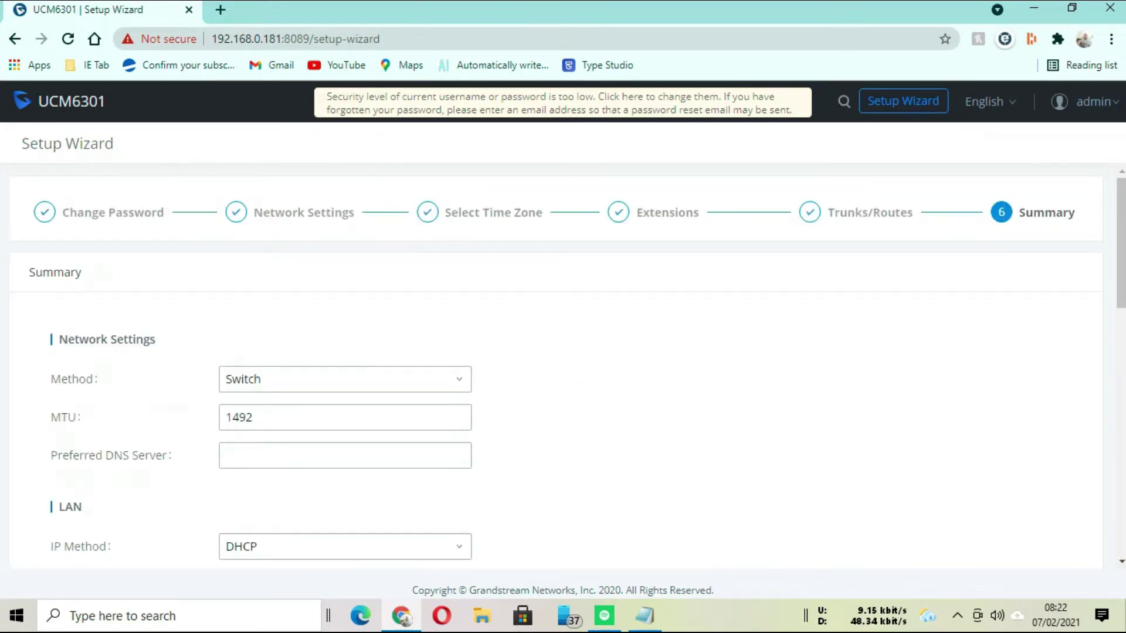
{"action": "scroll", "coordinate": [556, 364], "scroll_direction": "down", "scroll_amount": 1}
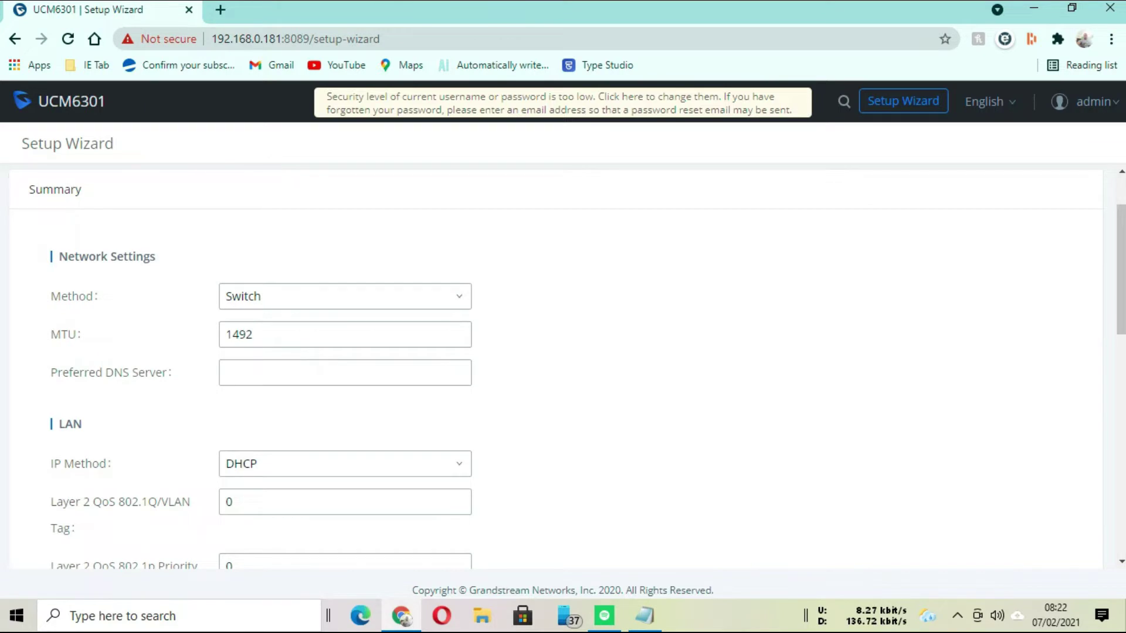
{"action": "scroll", "coordinate": [556, 363], "scroll_direction": "down", "scroll_amount": 4}
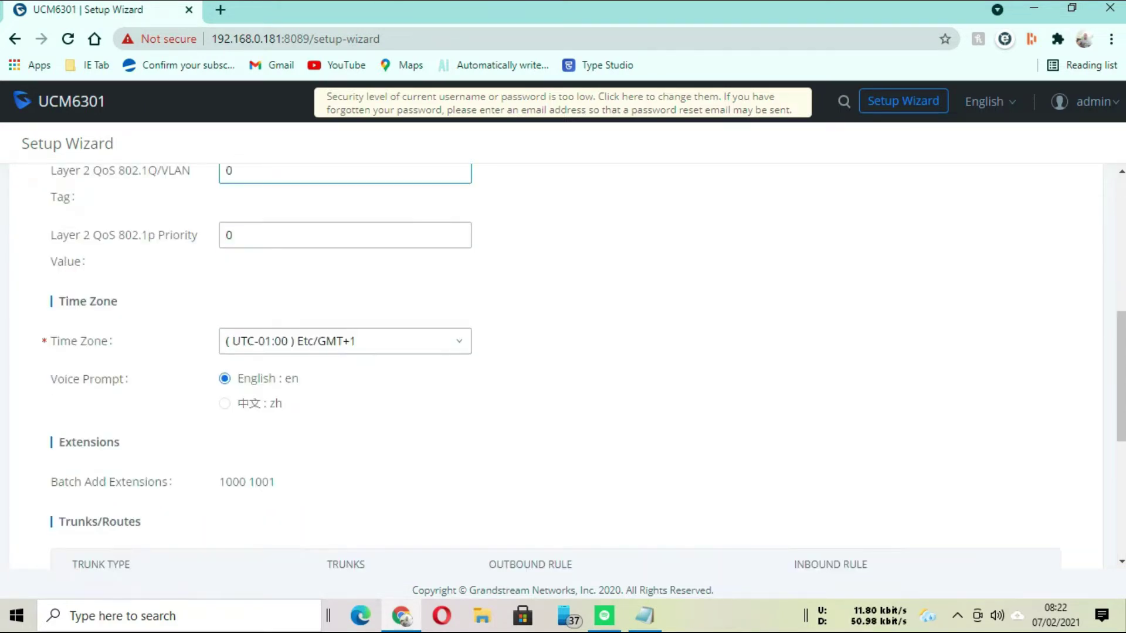
{"action": "scroll", "coordinate": [556, 363], "scroll_direction": "down", "scroll_amount": 2}
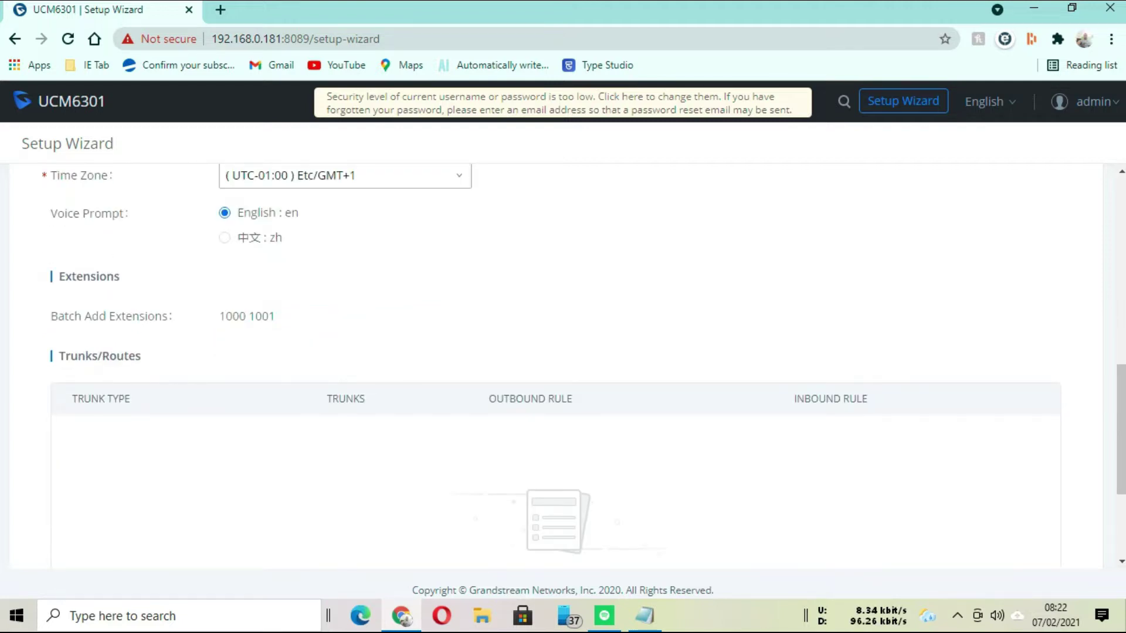
{"action": "scroll", "coordinate": [556, 364], "scroll_direction": "down", "scroll_amount": 3}
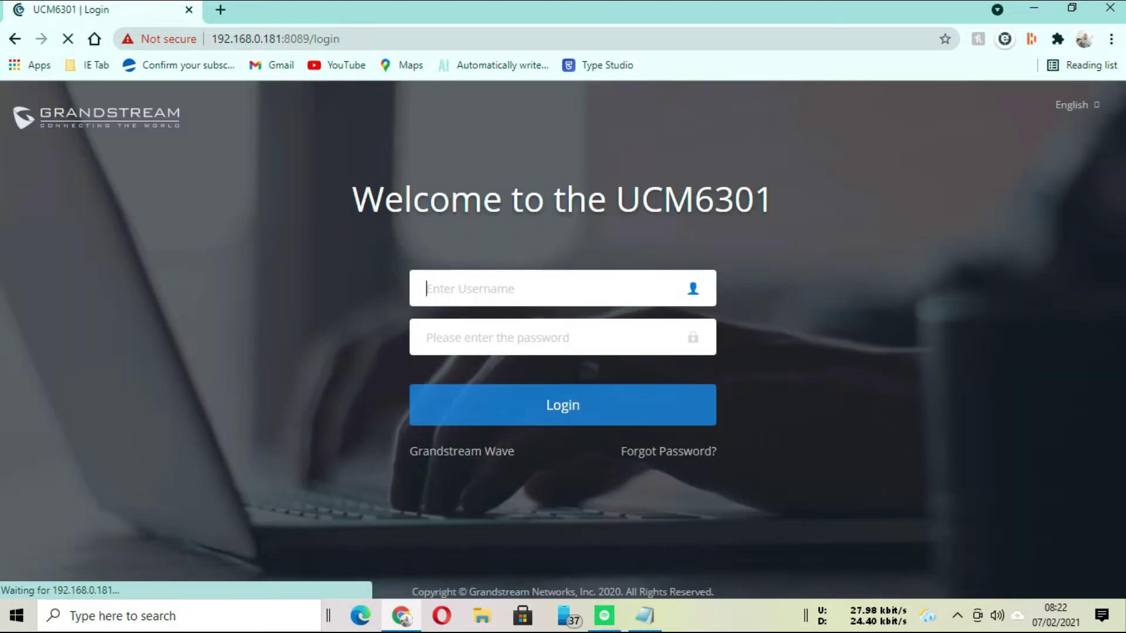
- Sign back in with username admin and the new password
{"action": "type", "text": "Ad"}
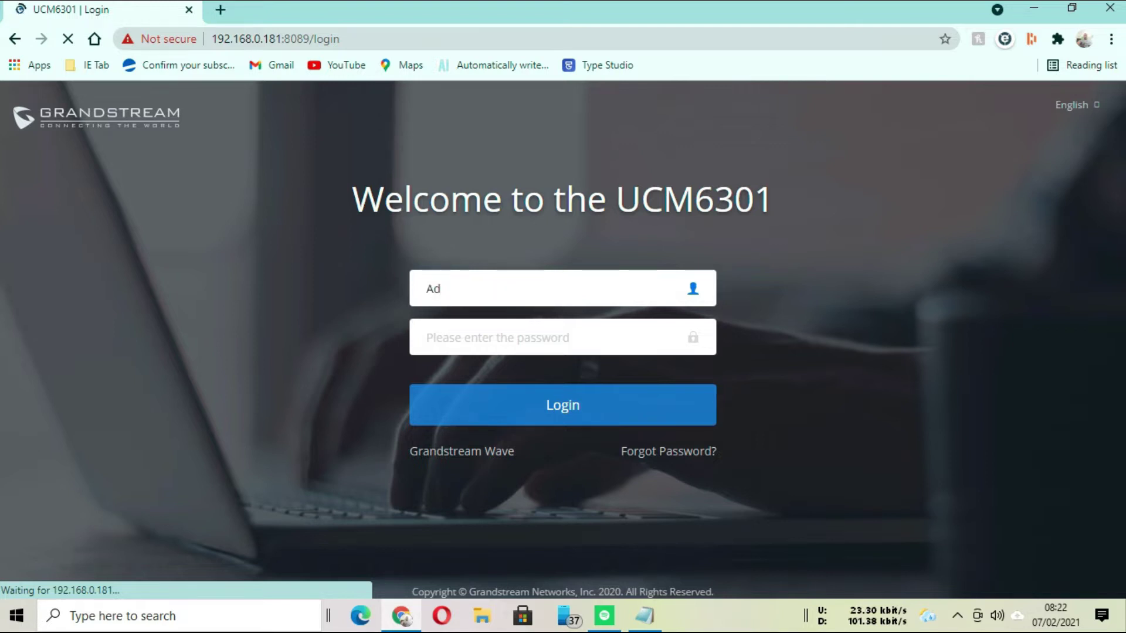
{"action": "type", "text": "min"}
{"action": "key", "text": "BackSpace"}
{"action": "key", "text": "BackSpace"}
{"action": "key", "text": "BackSpace"}
{"action": "key", "text": "BackSpace"}
{"action": "key", "text": "BackSpace"}
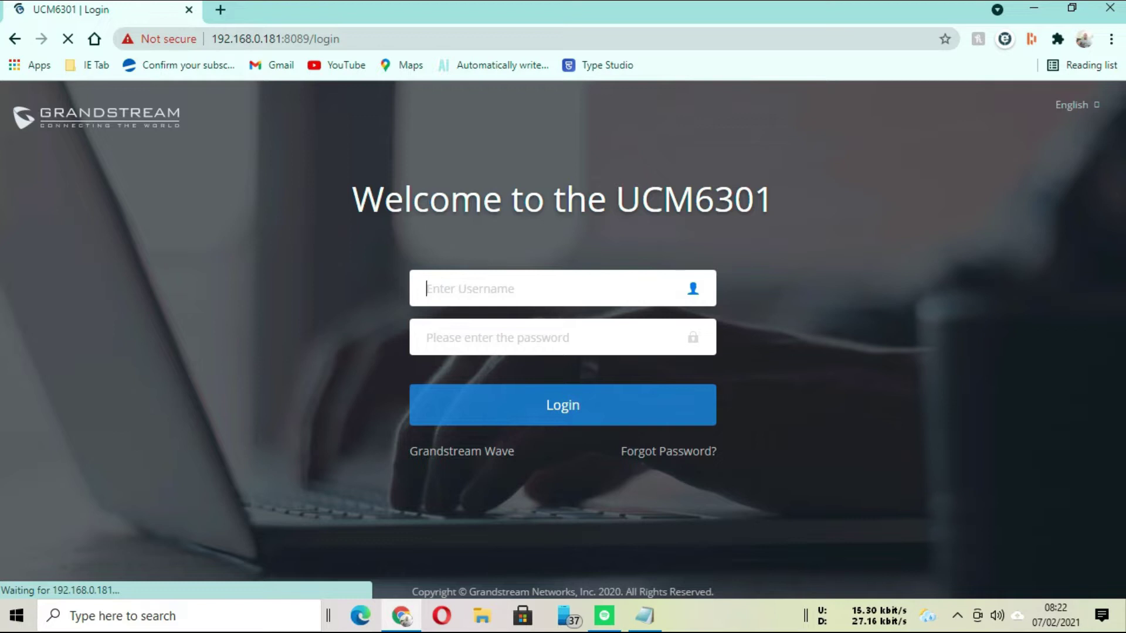
{"action": "type", "text": "admin"}
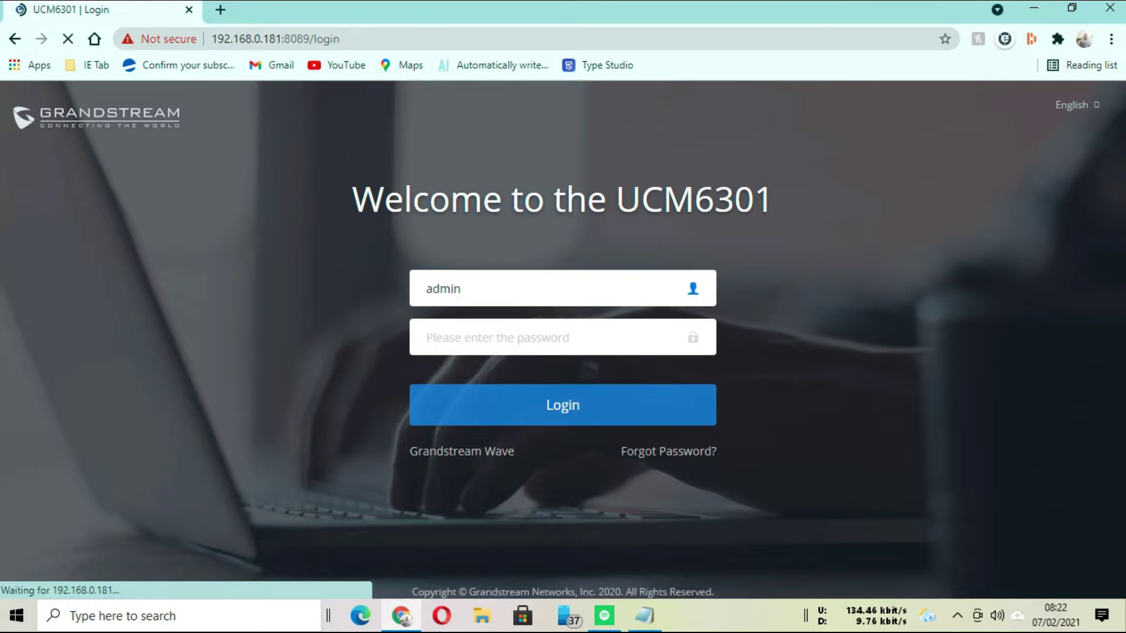
{"action": "key", "text": "Tab"}
{"action": "type", "text": "•"}
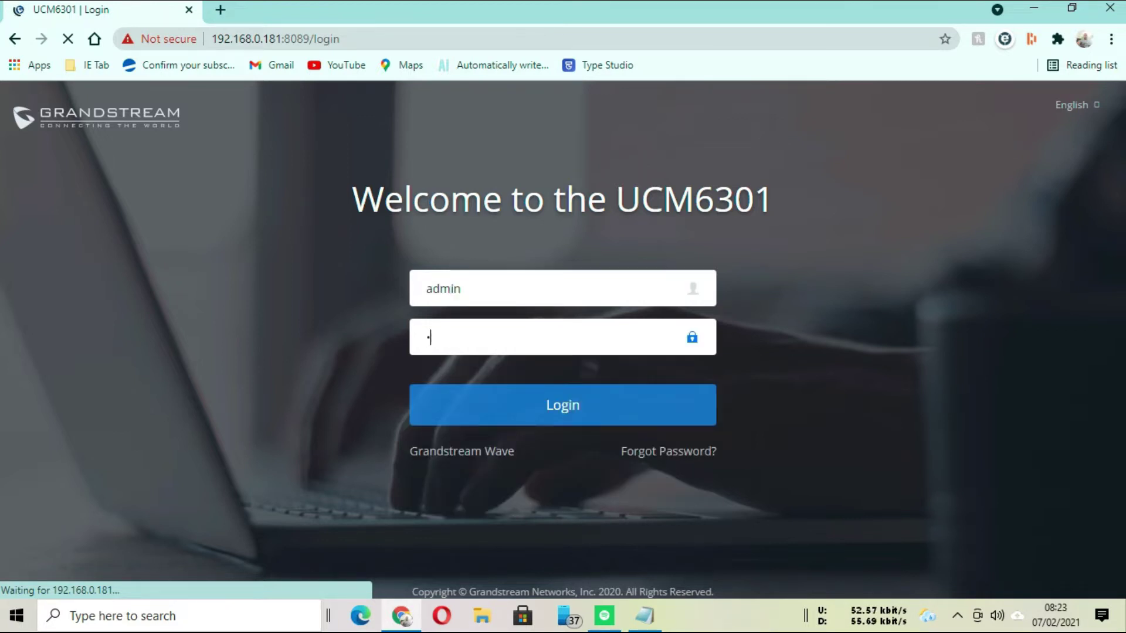
{"action": "type", "text": "••••••••••"}
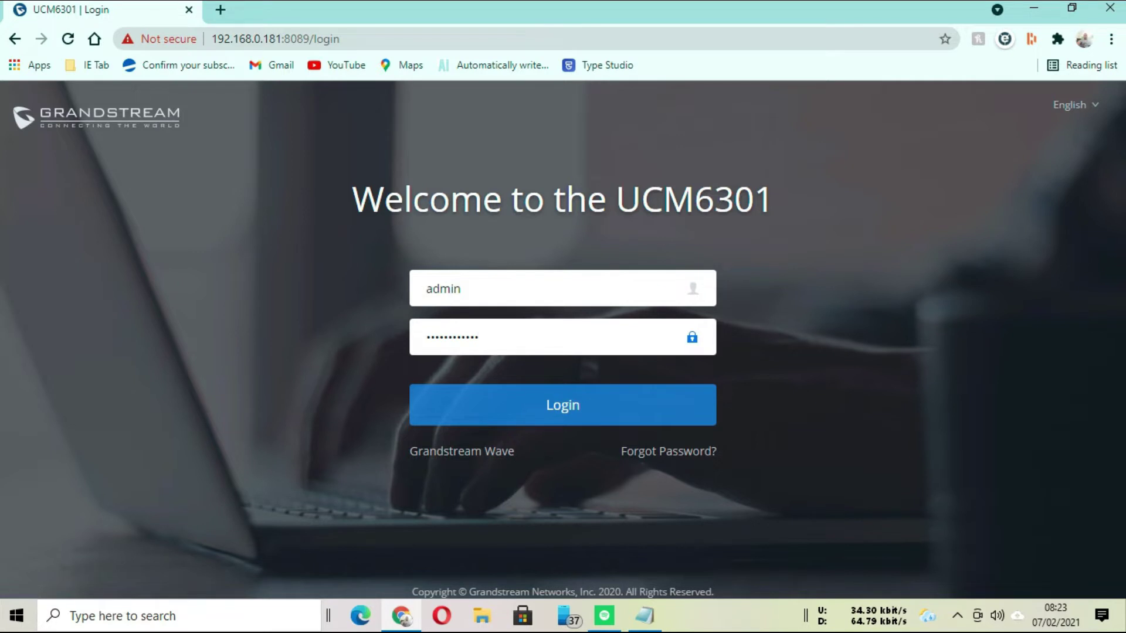
{"action": "key", "text": "Return"}
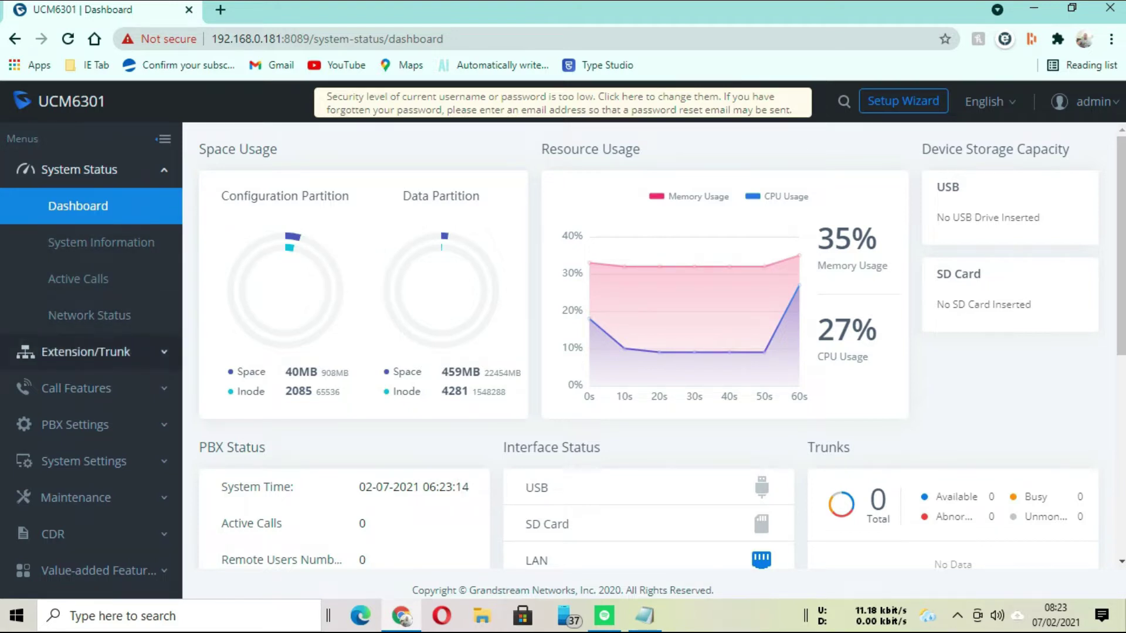
- Review the Extensions list, then view Zero Config's discovered devices at 192.168.0.189 and 192.168.0.102
{"action": "left_click", "coordinate": [111, 353]}
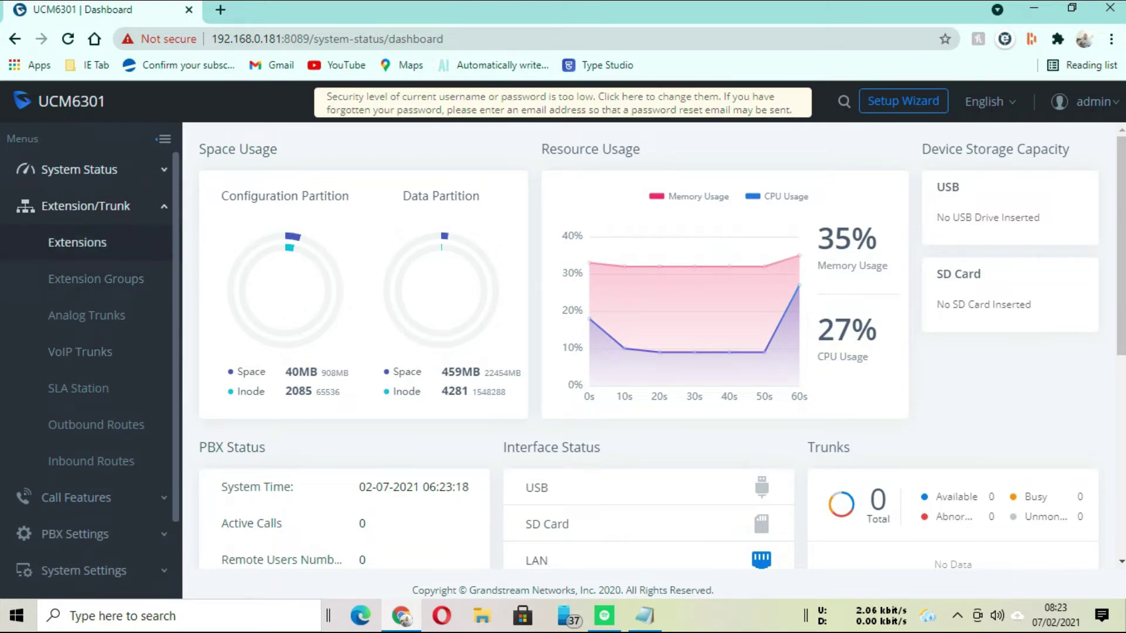
{"action": "left_click", "coordinate": [77, 242]}
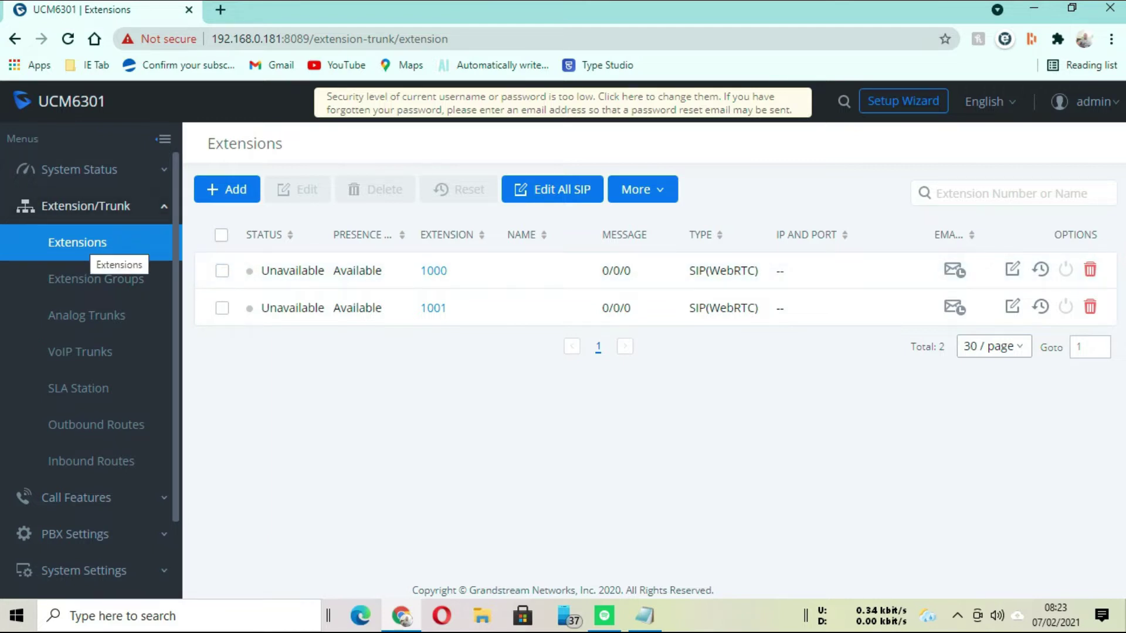
{"action": "scroll", "coordinate": [88, 288], "scroll_direction": "down", "scroll_amount": 2}
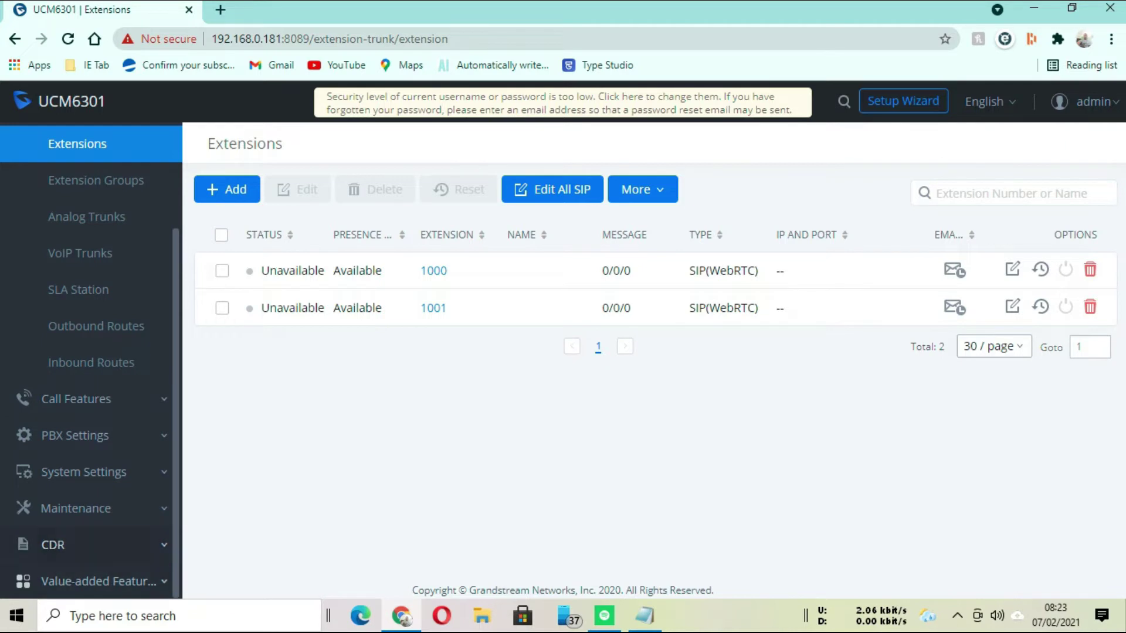
{"action": "left_click", "coordinate": [98, 581]}
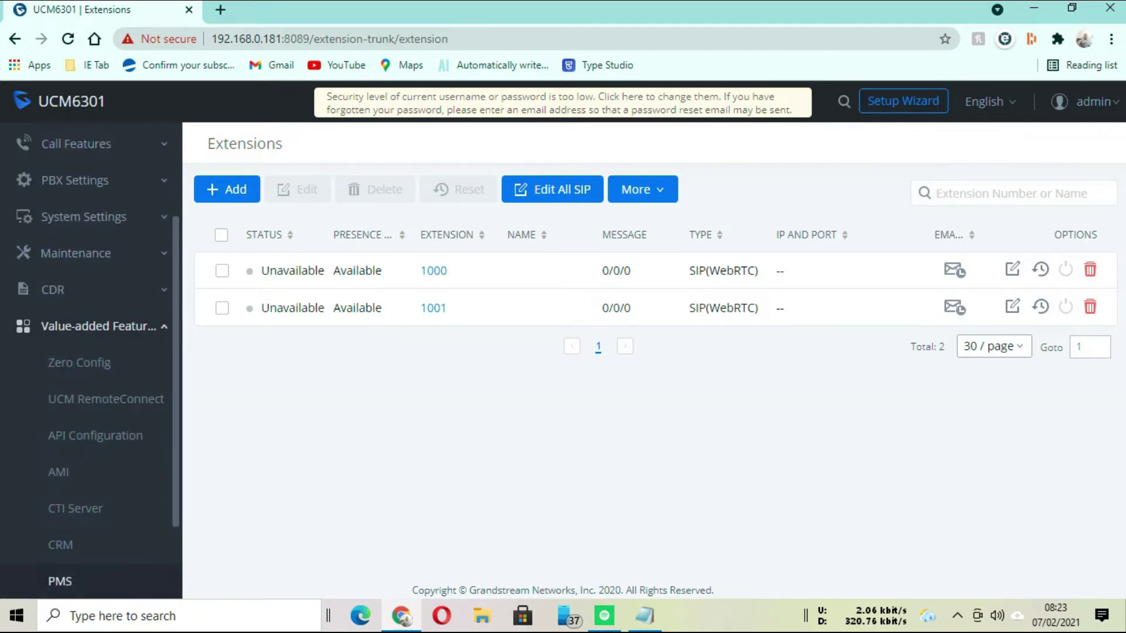
{"action": "left_click", "coordinate": [79, 362]}
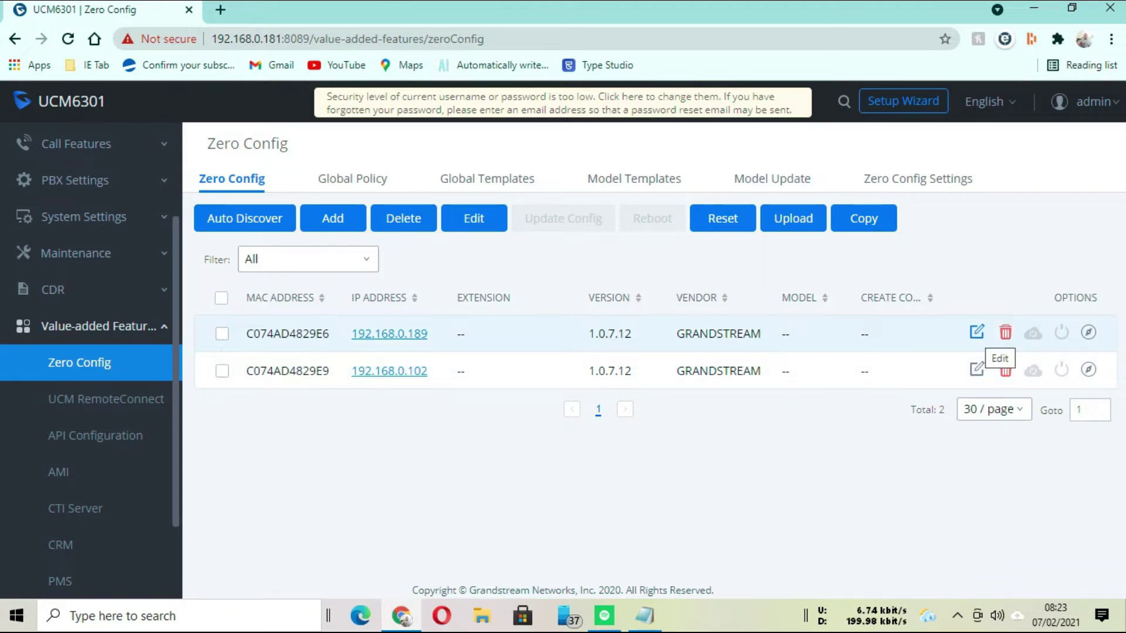
- Set the 192.168.0.189 device to model GXP1610 with Account 1 (1000) and Line 1 enabled
{"action": "left_click", "coordinate": [976, 332]}
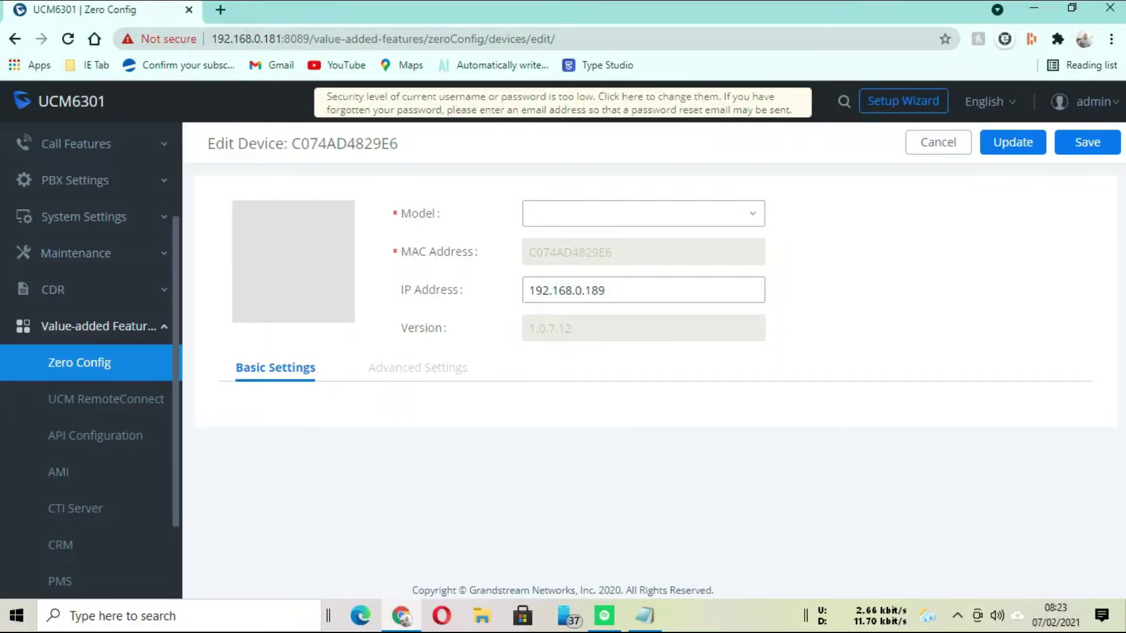
{"action": "left_click", "coordinate": [531, 213]}
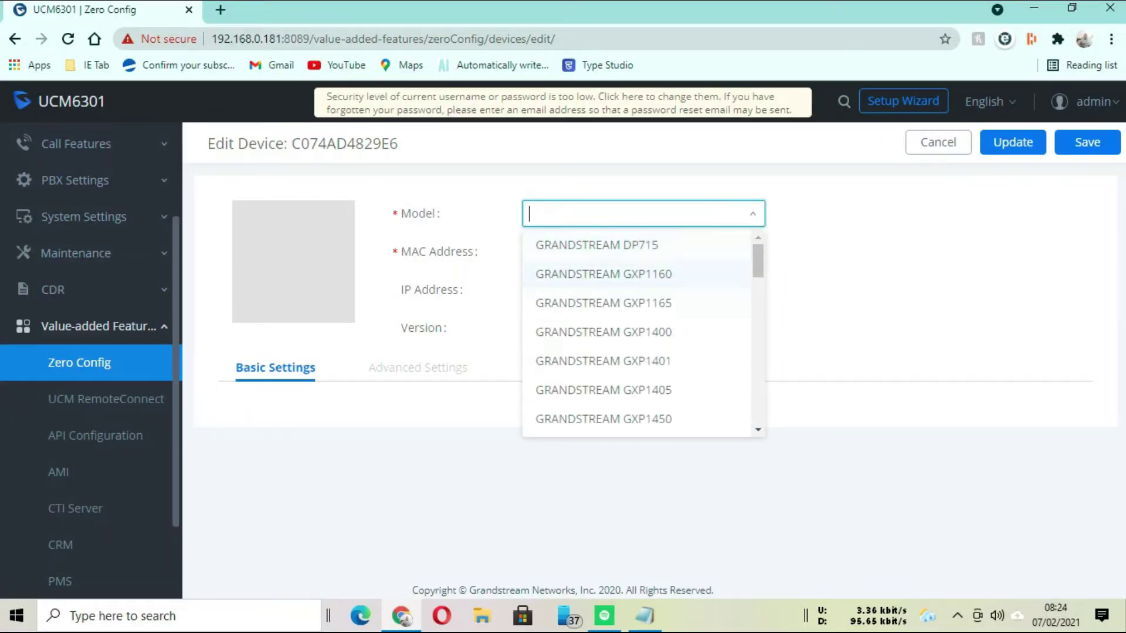
{"action": "scroll", "coordinate": [604, 352], "scroll_direction": "down", "scroll_amount": 5}
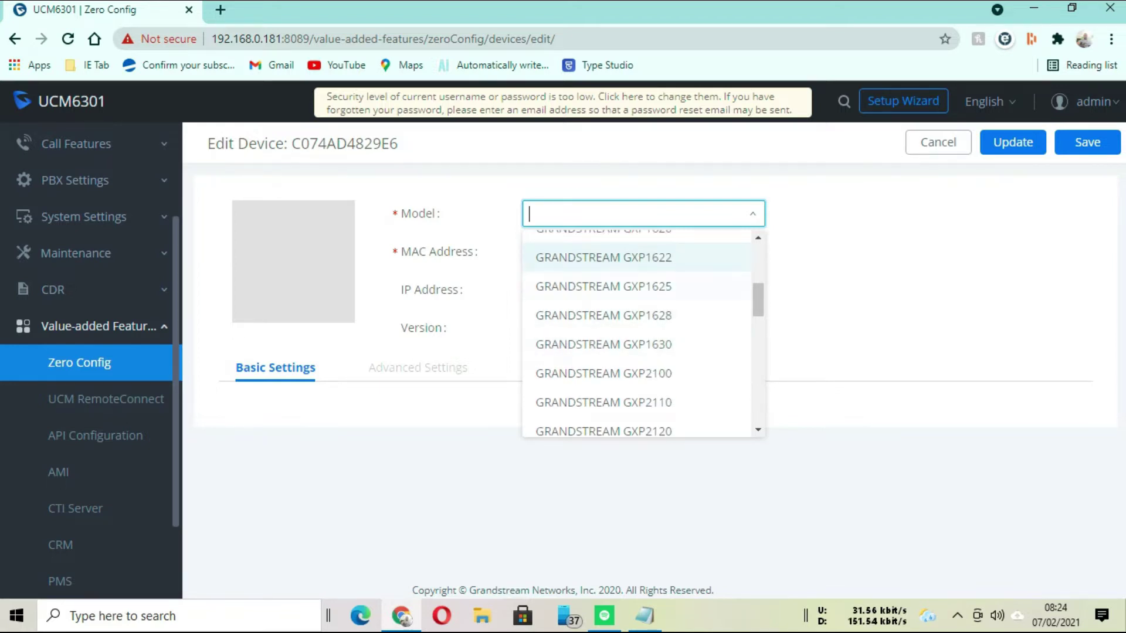
{"action": "scroll", "coordinate": [604, 288], "scroll_direction": "up", "scroll_amount": 2}
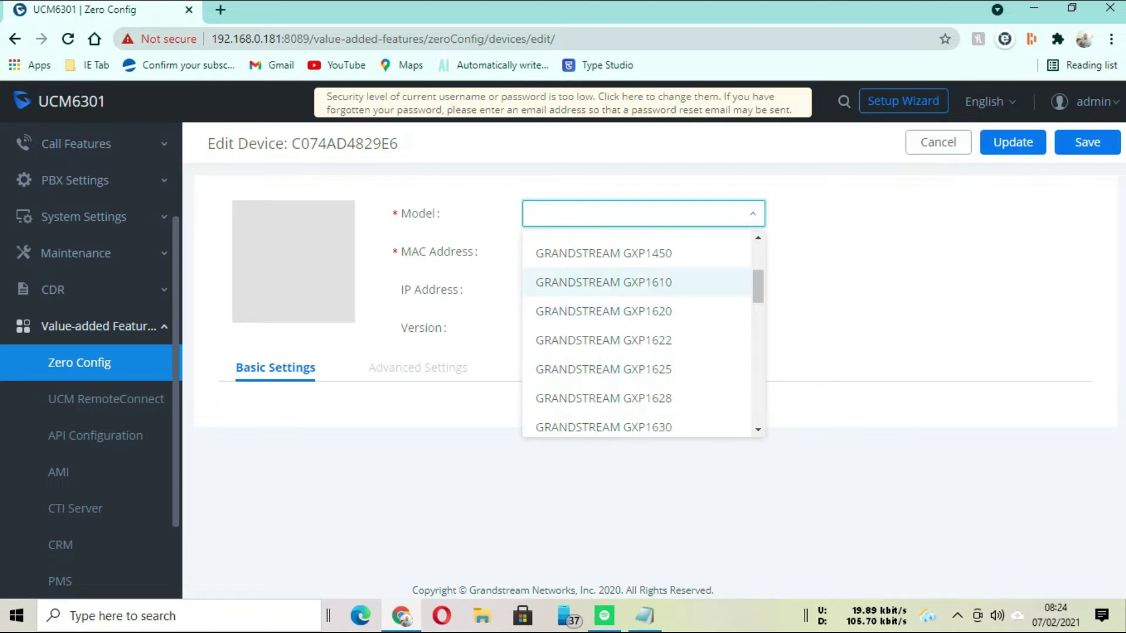
{"action": "left_click", "coordinate": [604, 282]}
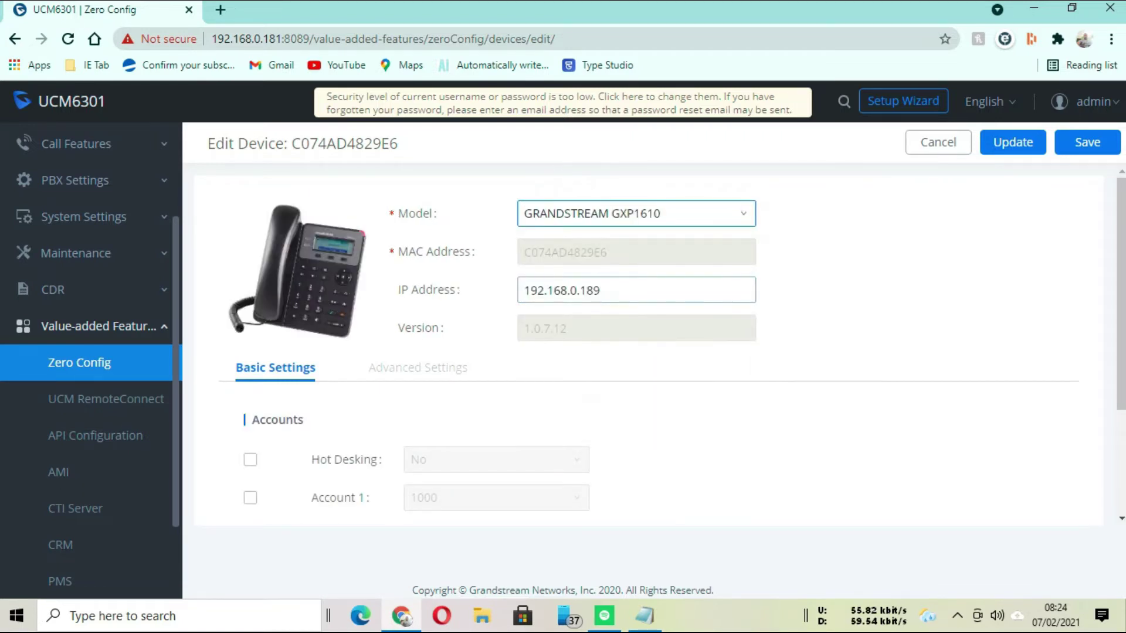
{"action": "scroll", "coordinate": [645, 352], "scroll_direction": "down", "scroll_amount": 3}
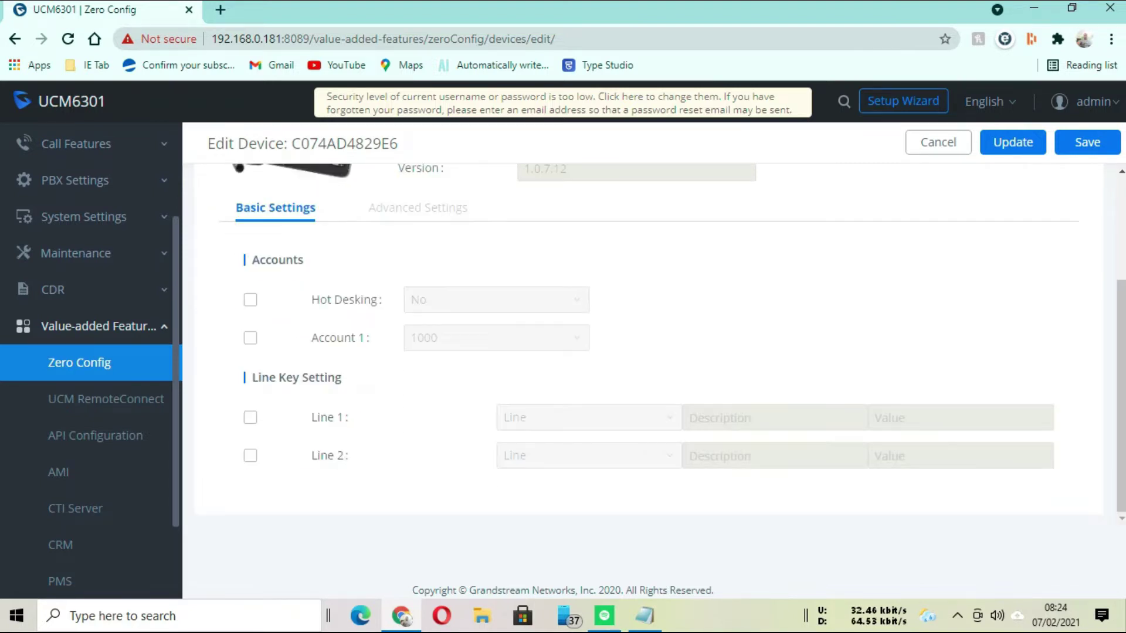
{"action": "left_click", "coordinate": [249, 338]}
{"action": "left_click", "coordinate": [250, 418]}
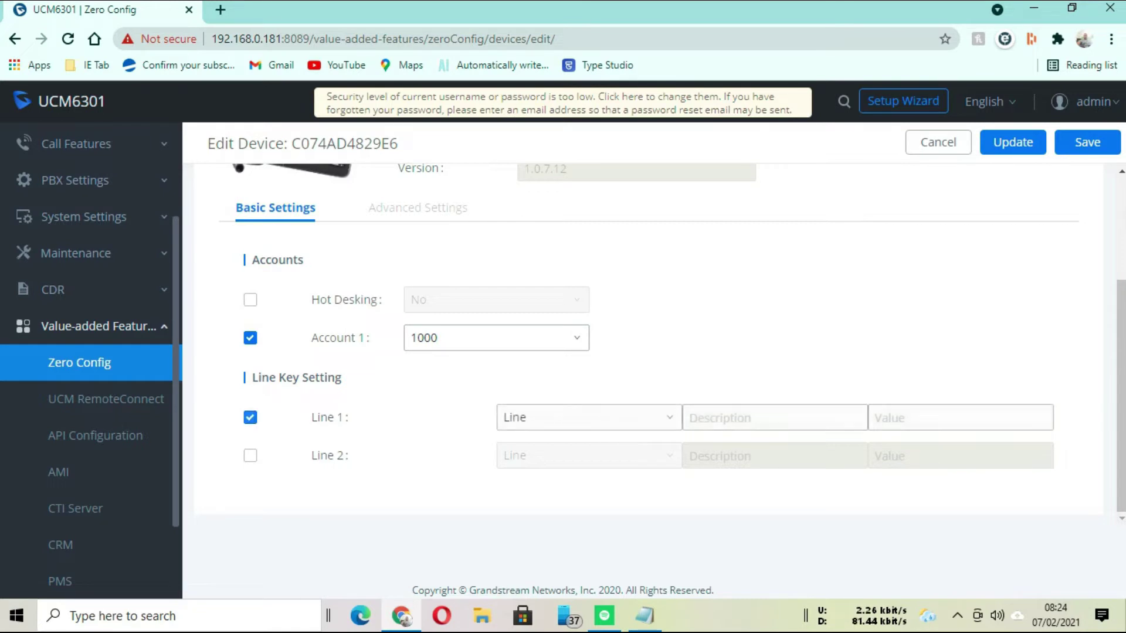
- Push the updated settings to the phone and confirm sending the NOTIFY
{"action": "scroll", "coordinate": [645, 352], "scroll_direction": "up", "scroll_amount": 3}
{"action": "scroll", "coordinate": [645, 352], "scroll_direction": "down", "scroll_amount": 3}
{"action": "left_click", "coordinate": [1013, 142]}
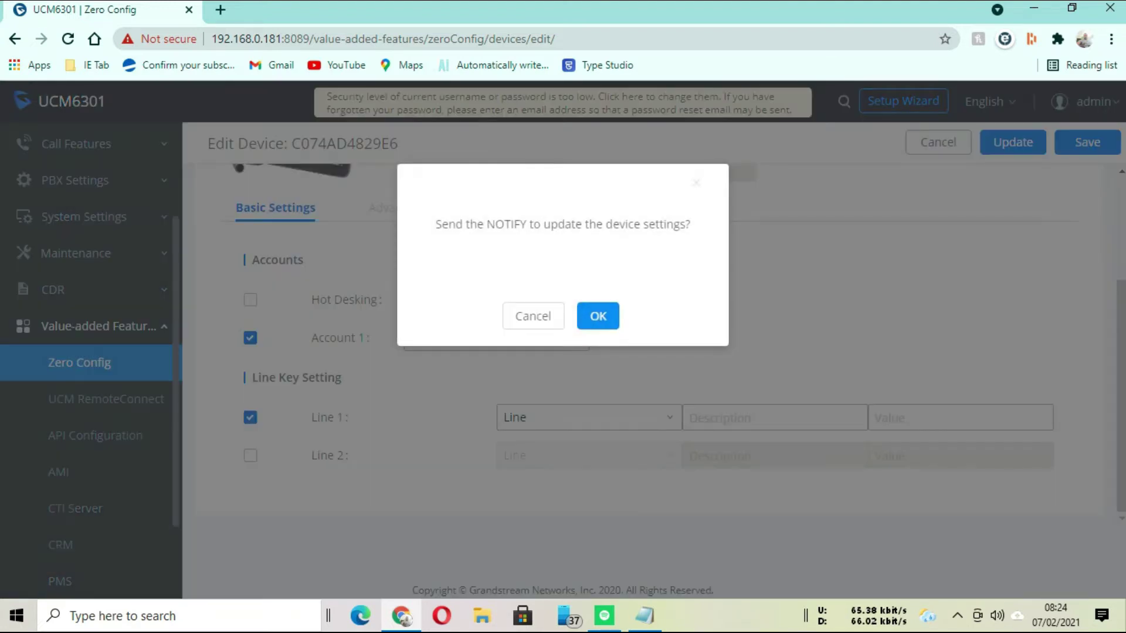
{"action": "key", "text": "Return"}
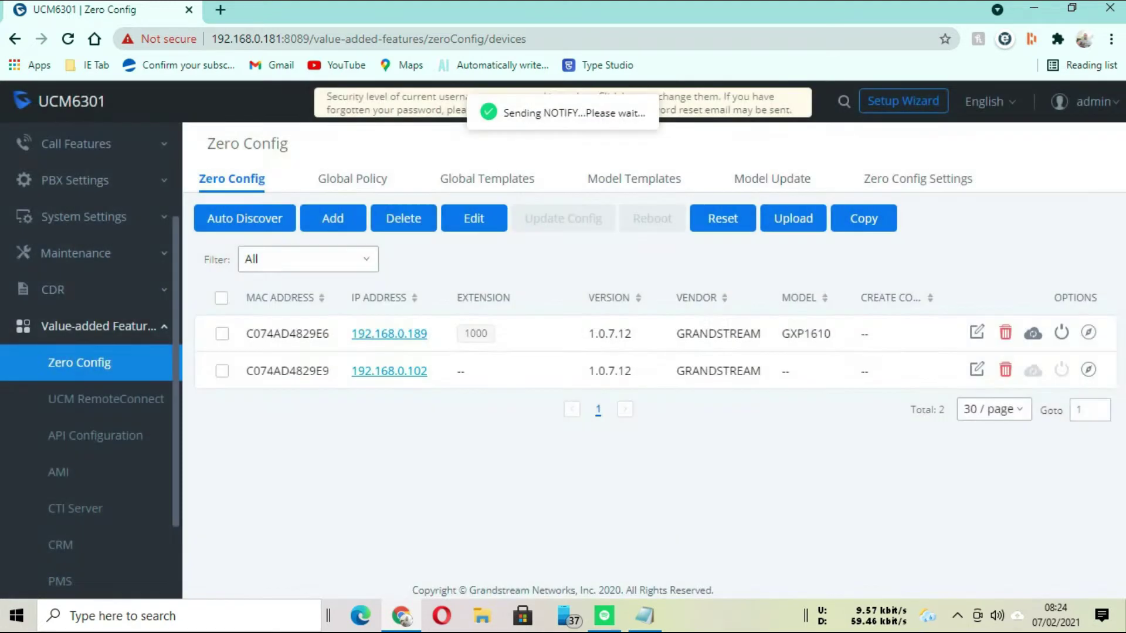
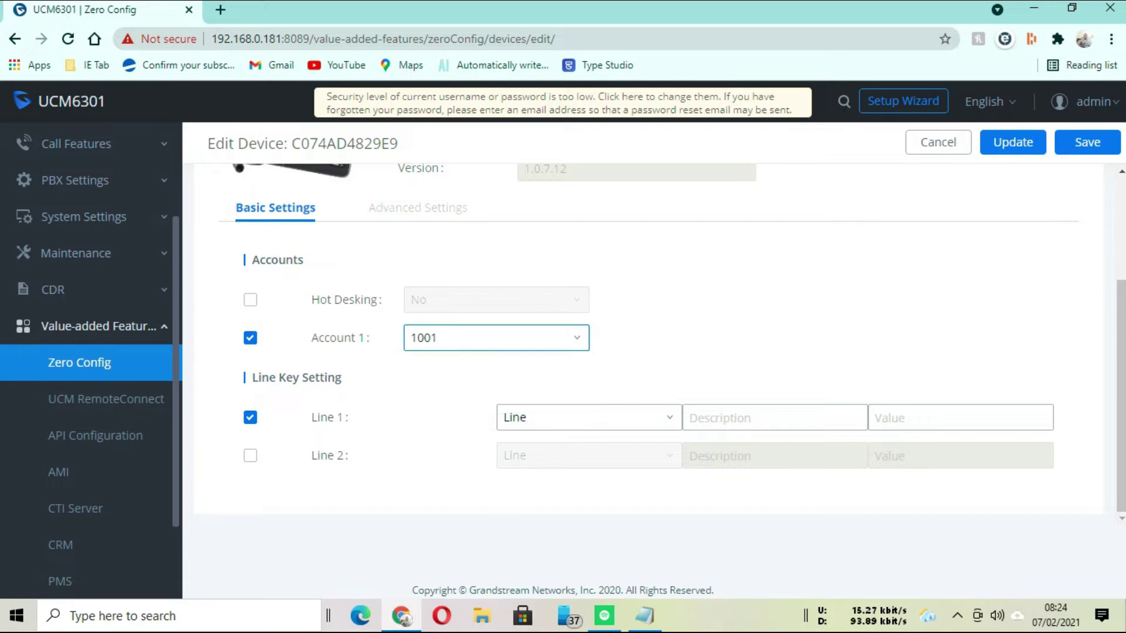
- Scroll back up the Zero Config edit page for device C074AD4829E9, where Account 1 is extension 1001
{"action": "scroll", "coordinate": [645, 352], "scroll_direction": "up", "scroll_amount": 3}
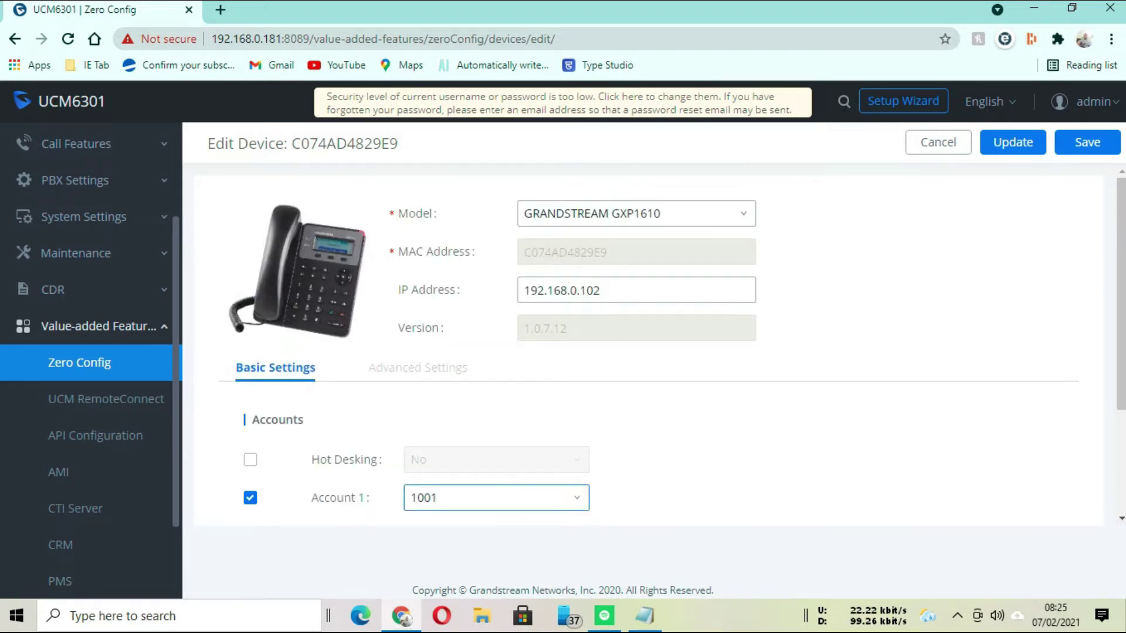
- Save the 1001 assignment, push updated config to both GXP1610 phones, then open the phone at 192.168.0.189
{"action": "left_click", "coordinate": [1013, 142]}
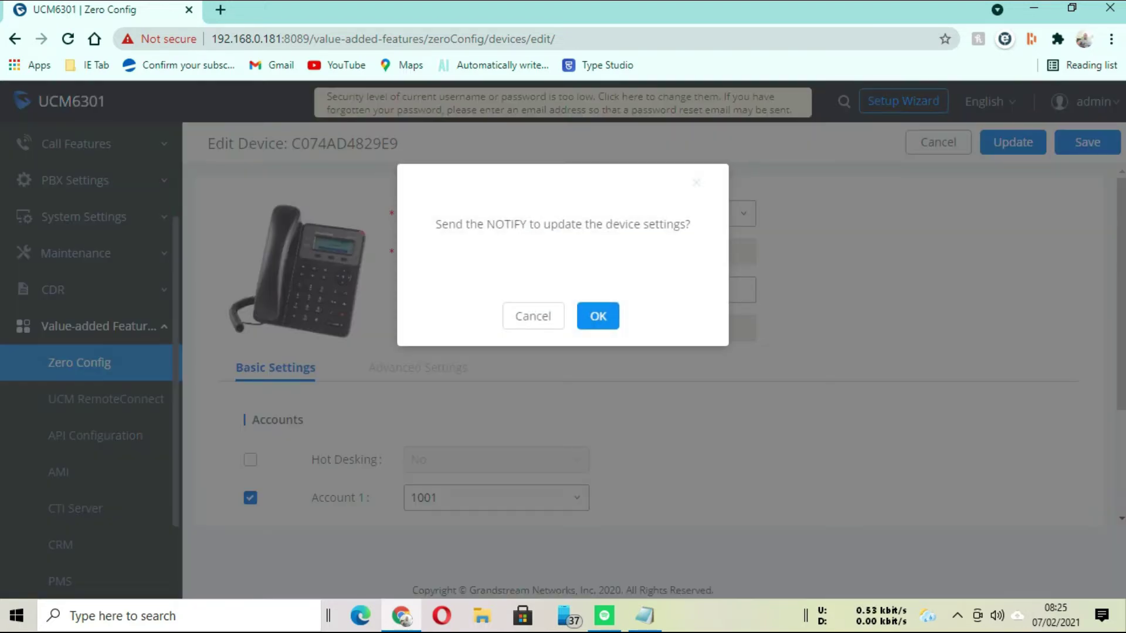
{"action": "key", "text": "Return"}
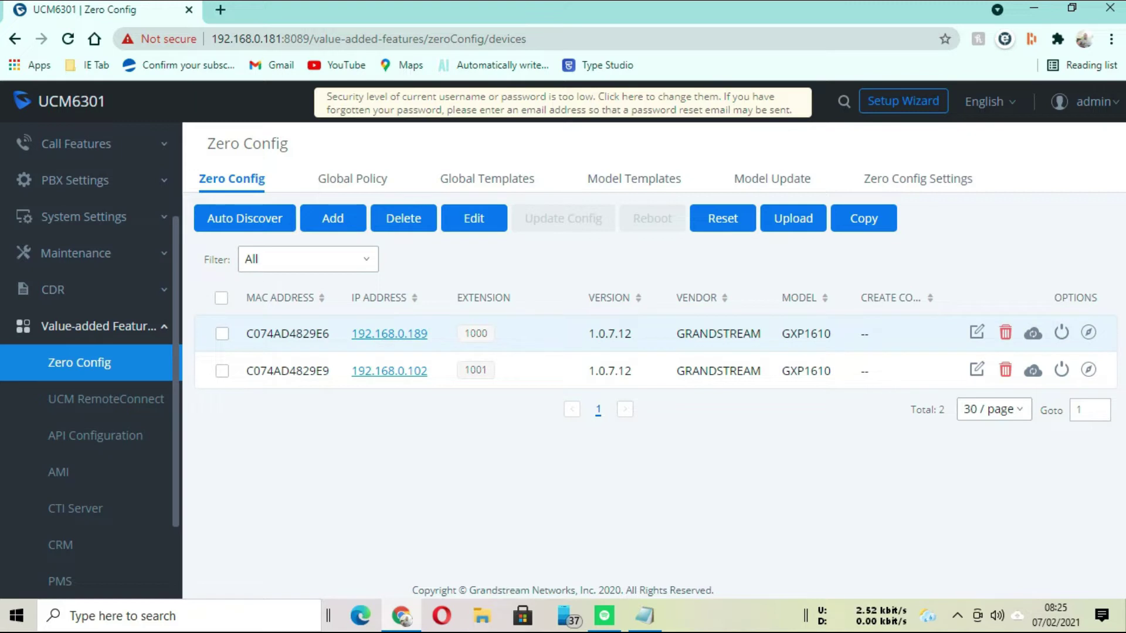
{"action": "left_click", "coordinate": [222, 298]}
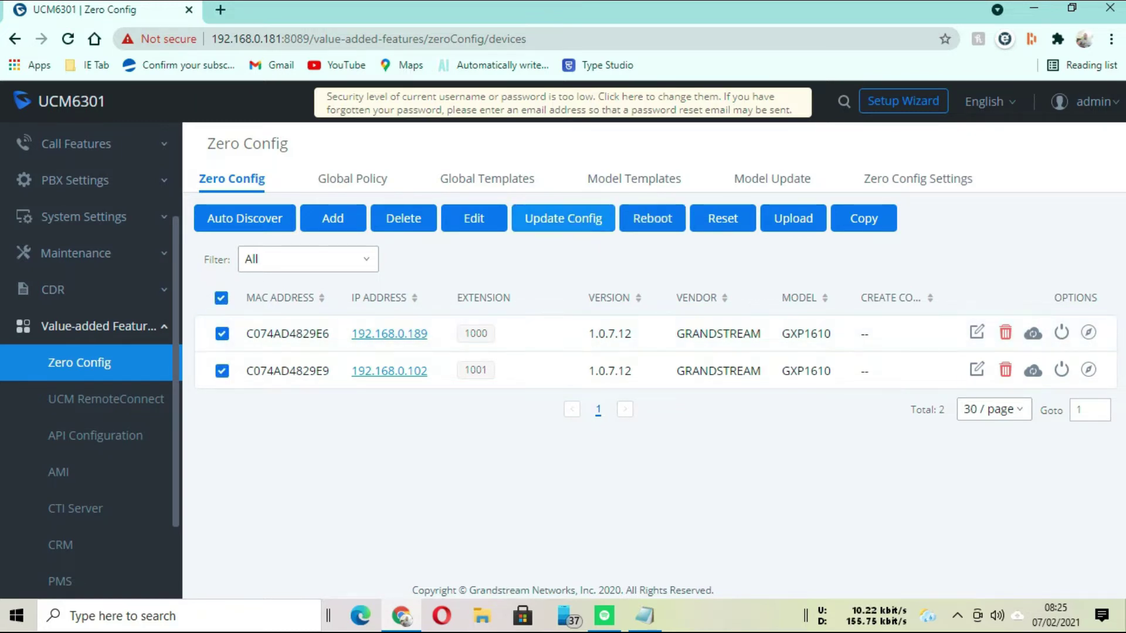
{"action": "left_click", "coordinate": [563, 218]}
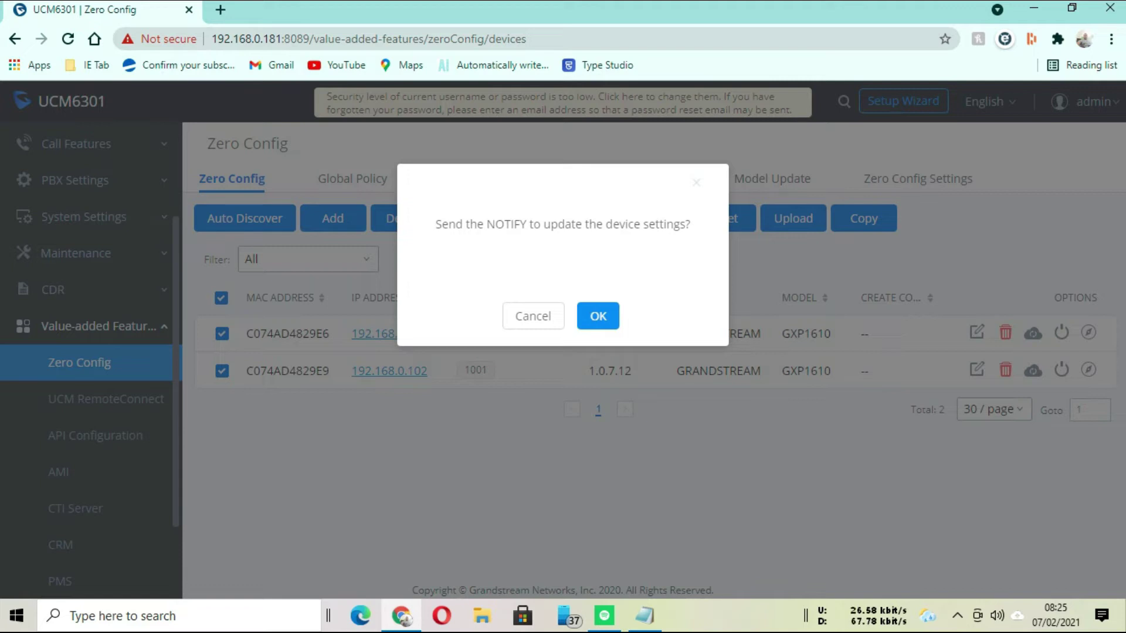
{"action": "key", "text": "Return"}
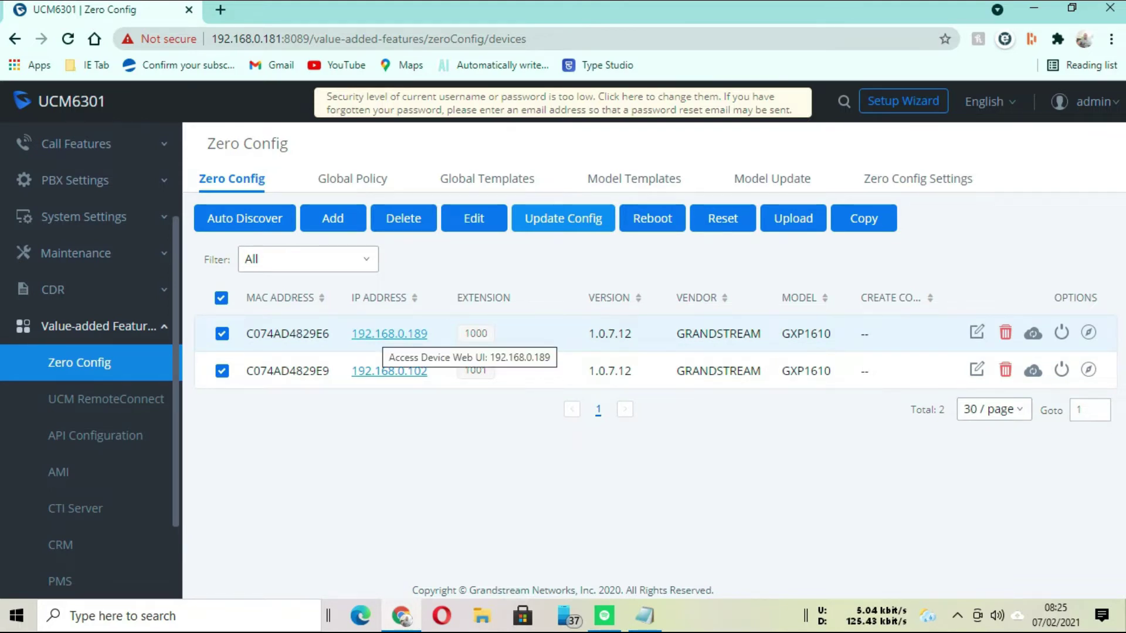
{"action": "left_click", "coordinate": [390, 333]}
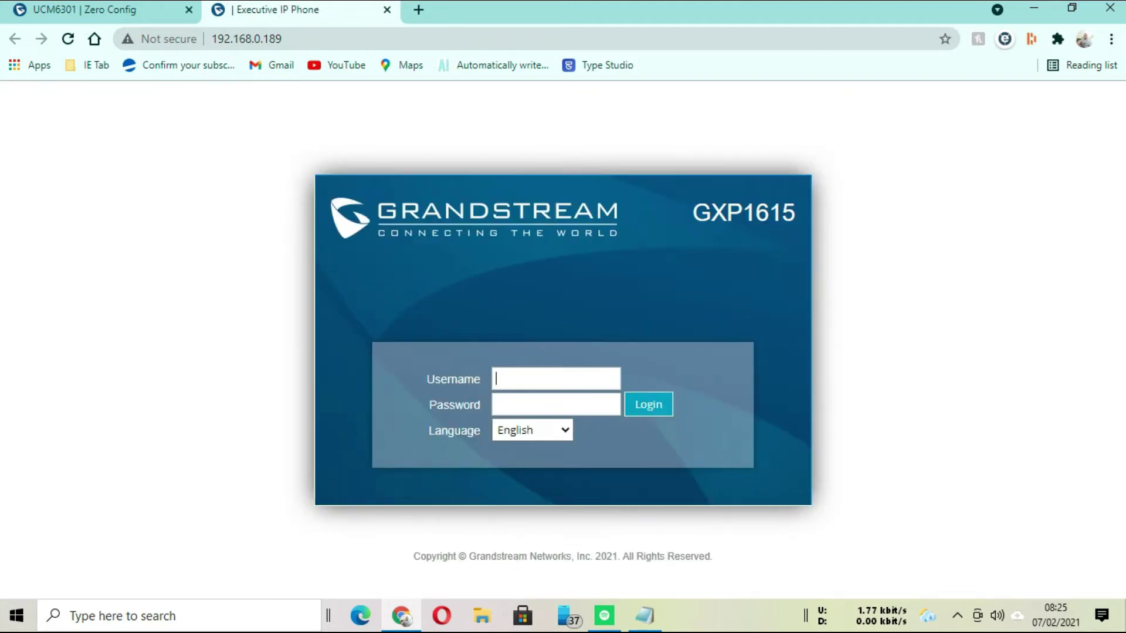
- Log in to the phone at 192.168.0.189 as admin with its password
{"action": "left_click", "coordinate": [556, 405]}
{"action": "key", "text": "Return"}
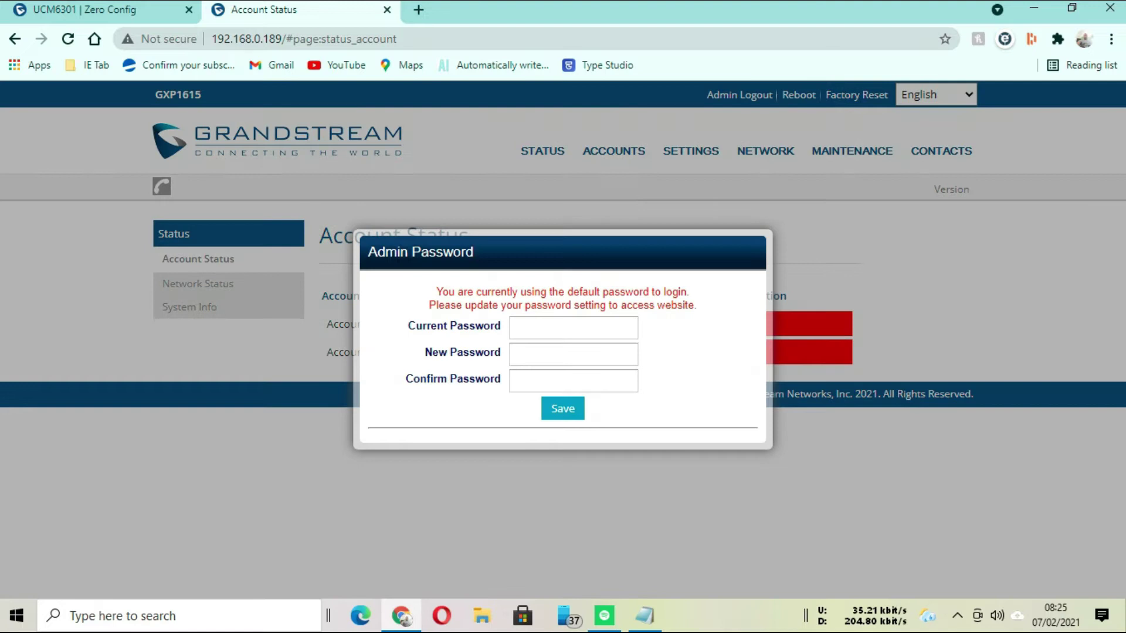
- Replace the phone's default admin password by entering the current password and a new confirmed one
{"action": "left_click", "coordinate": [516, 327]}
{"action": "left_click", "coordinate": [574, 354]}
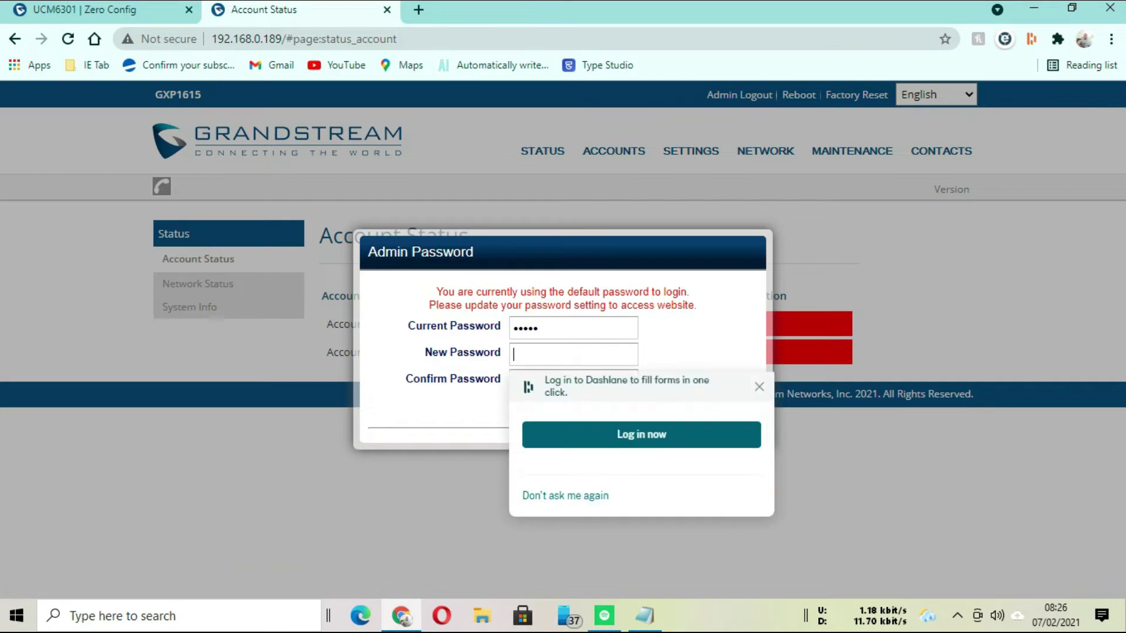
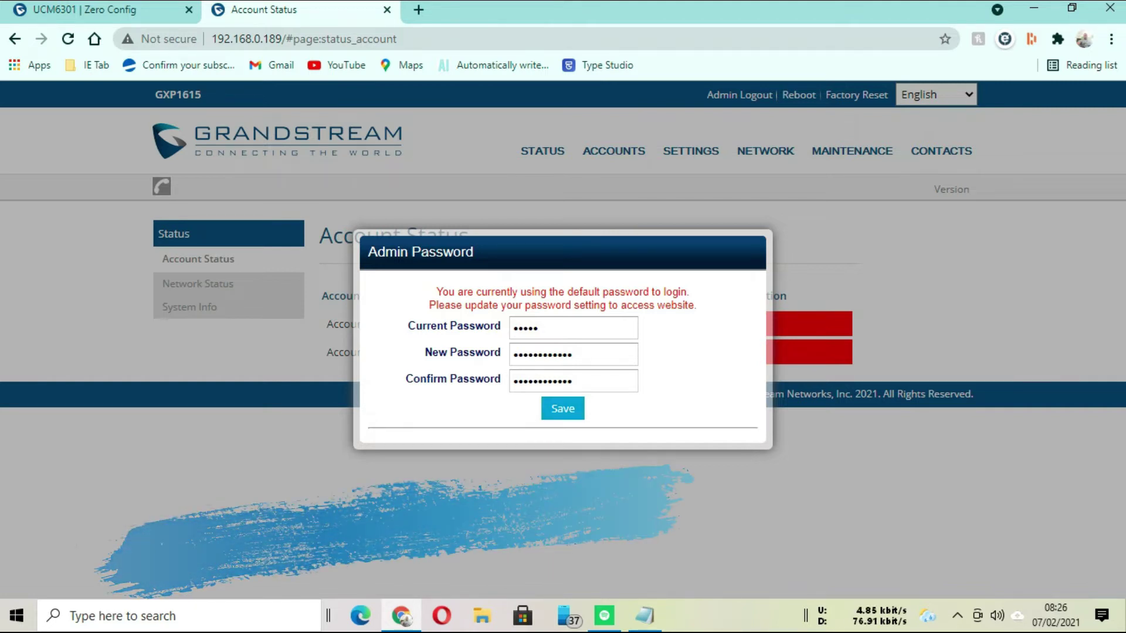
{"action": "key", "text": "Return"}
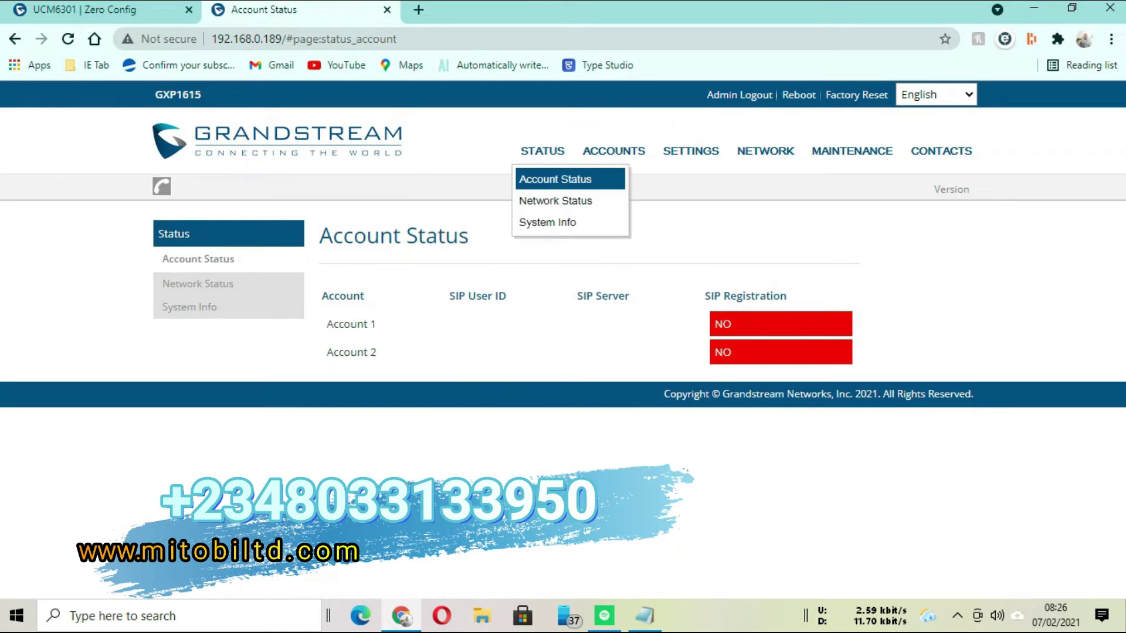
- Open Account 1's General Settings and set Account Name to 1000 after checking the UCM device list
{"action": "mouse_move", "coordinate": [613, 151]}
{"action": "mouse_move", "coordinate": [604, 178]}
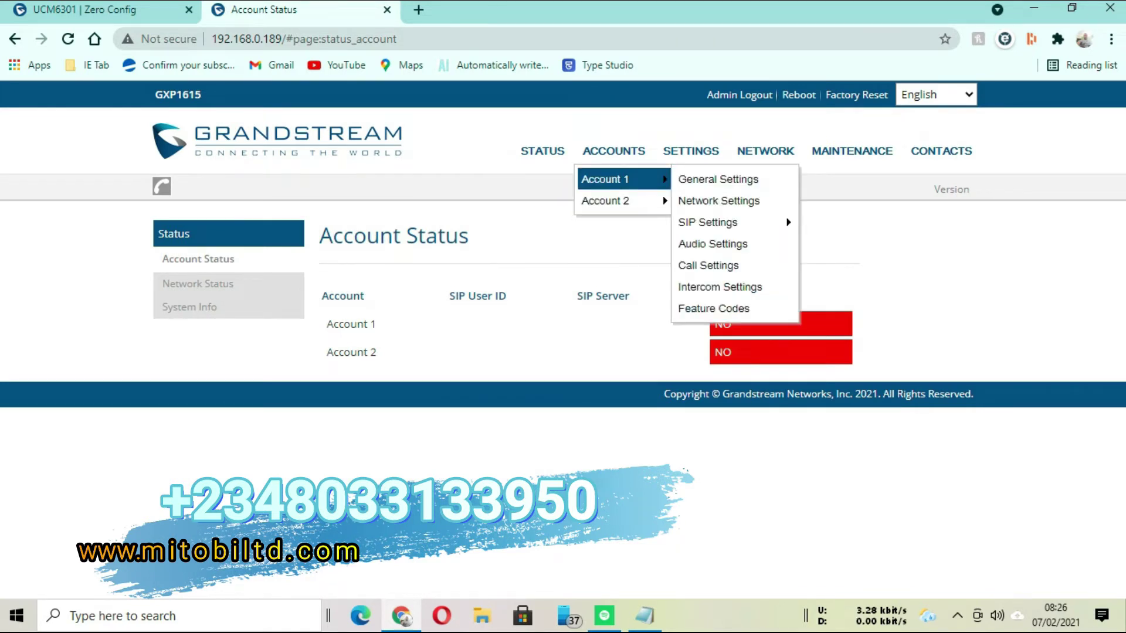
{"action": "left_click", "coordinate": [718, 178]}
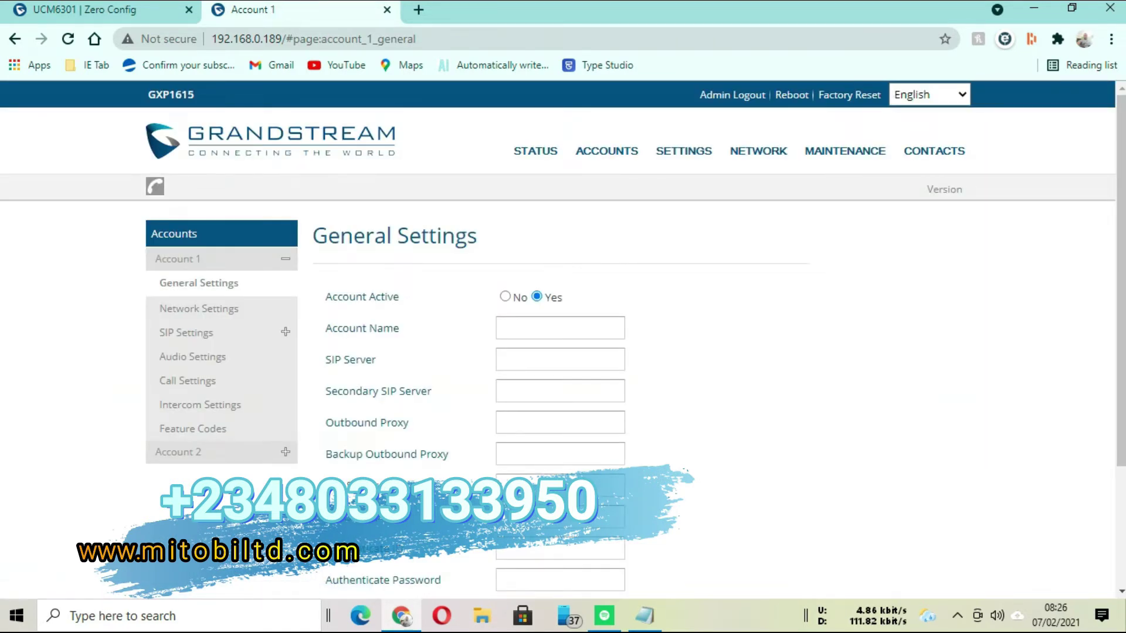
{"action": "mouse_move", "coordinate": [362, 329]}
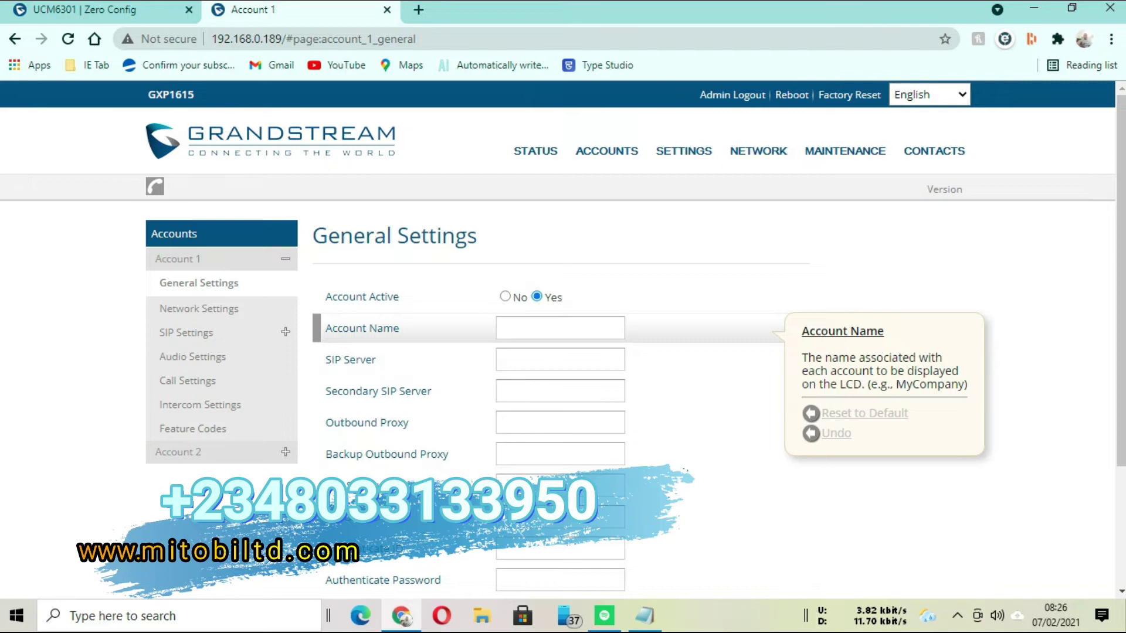
{"action": "key", "text": "ctrl+shift+Tab"}
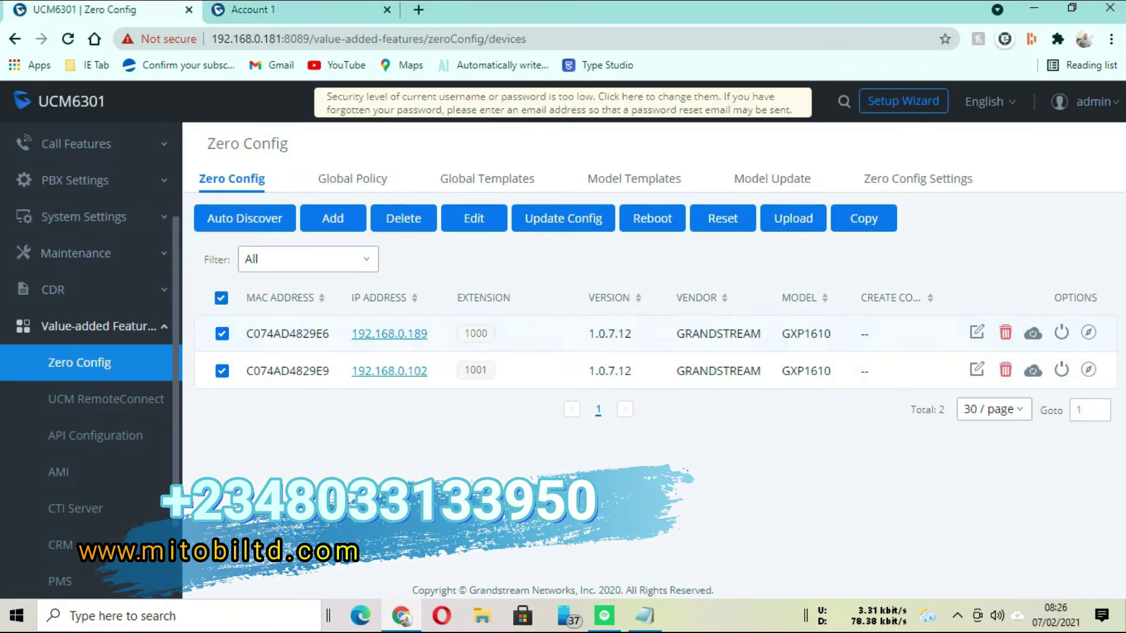
{"action": "key", "text": "ctrl+Tab"}
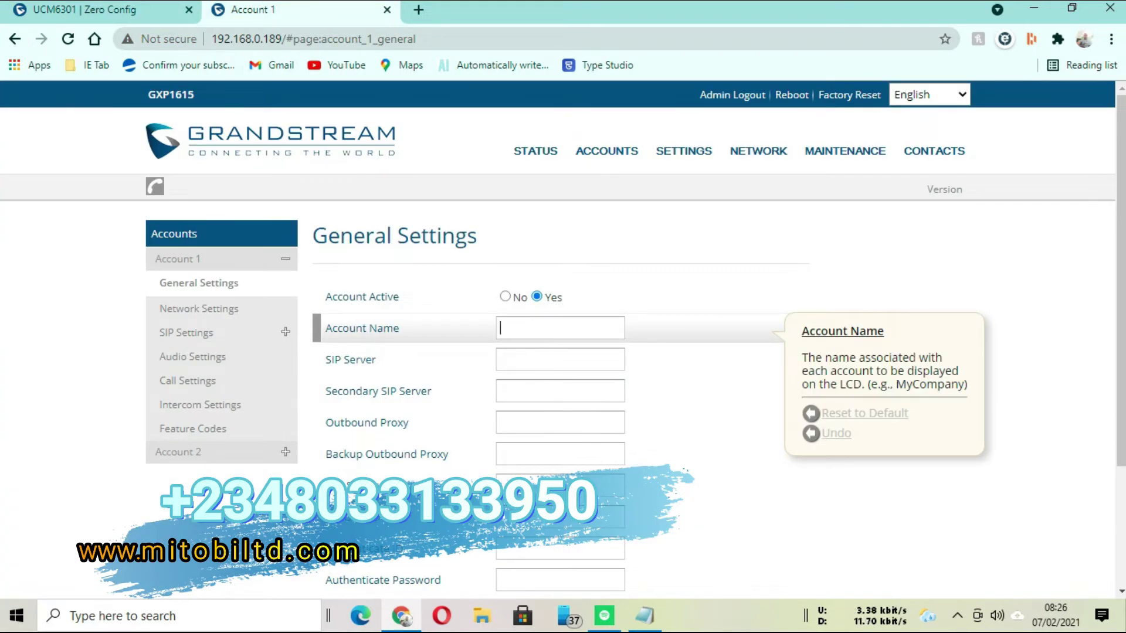
{"action": "type", "text": "1000"}
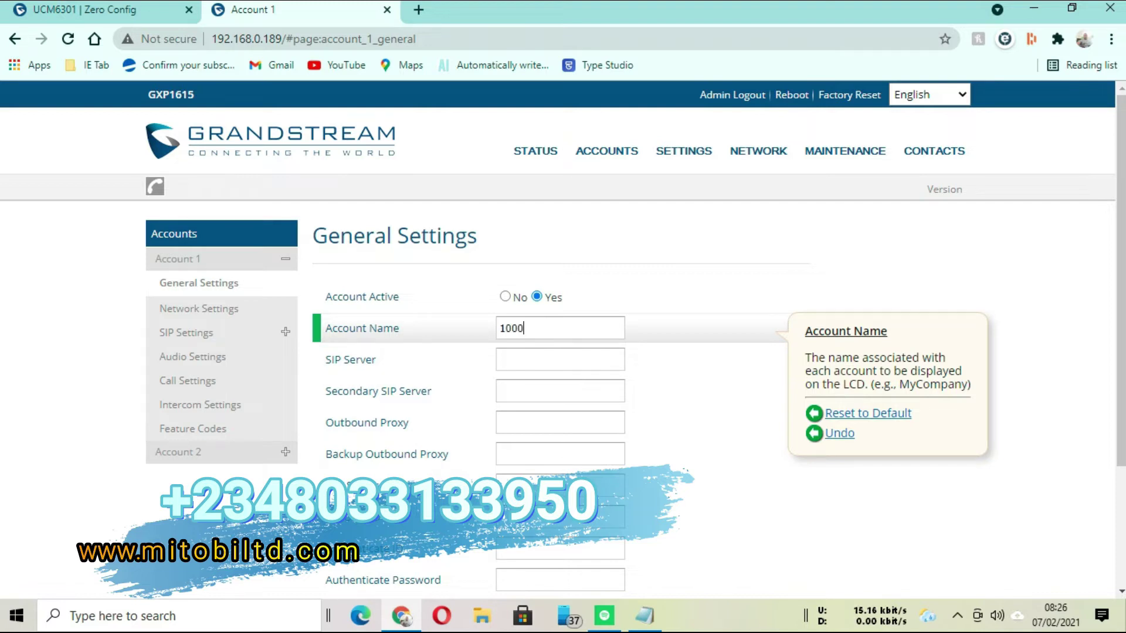
- Set Account 1's SIP Server to the UCM address 192.168.0.181
{"action": "left_click", "coordinate": [560, 359]}
{"action": "key", "text": "Tab"}
{"action": "key", "text": "shift+Tab"}
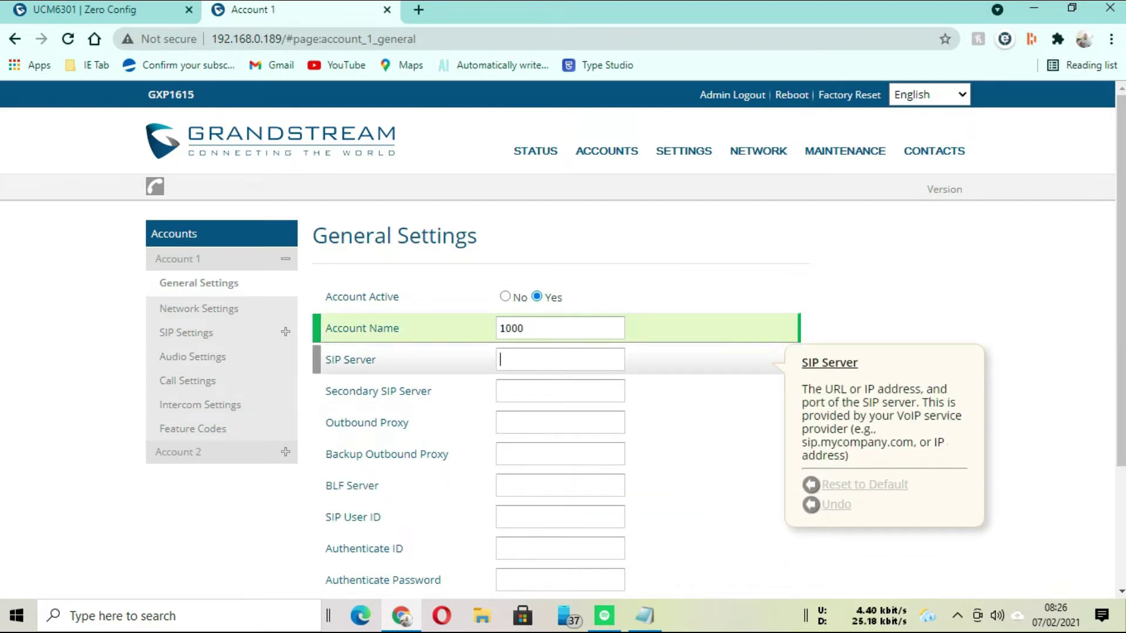
{"action": "key", "text": "shift+Tab"}
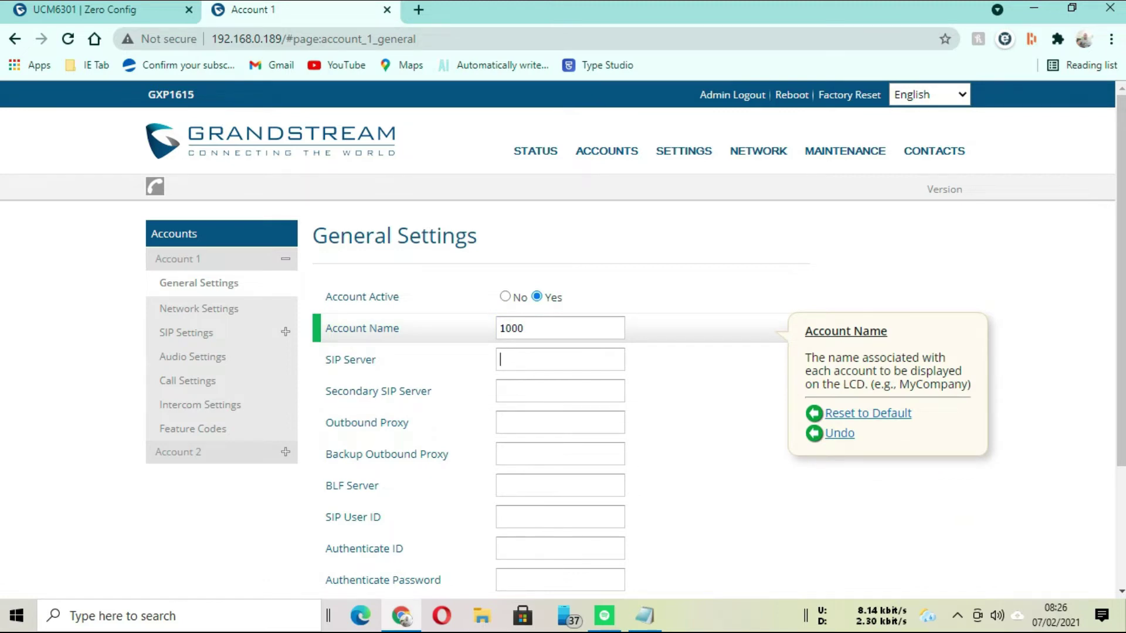
{"action": "key", "text": "Tab"}
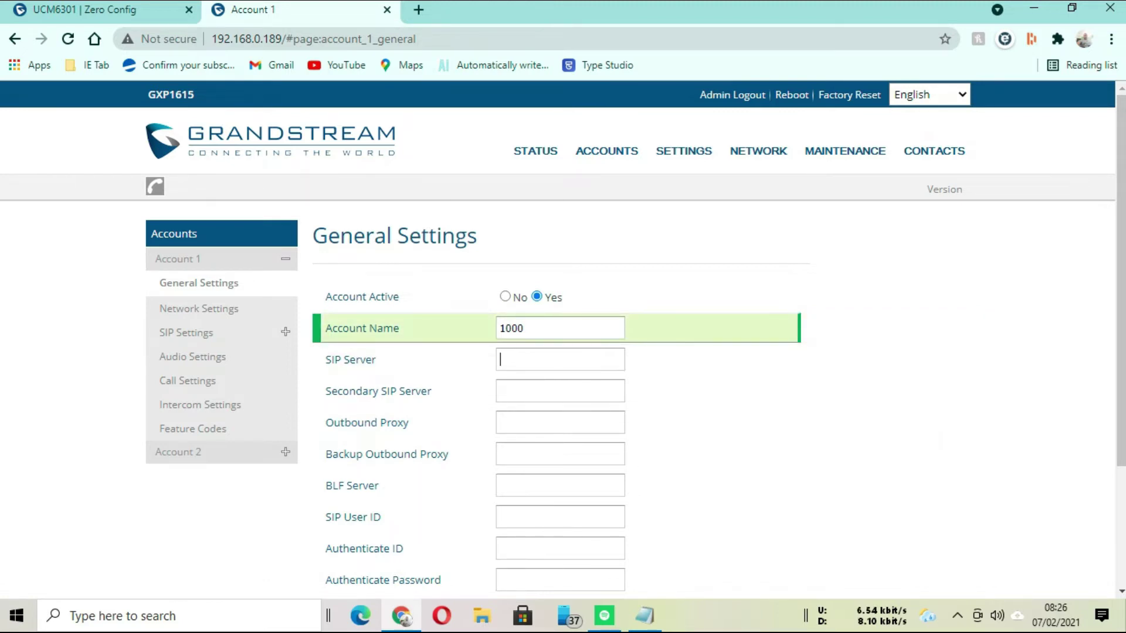
{"action": "key", "text": "ctrl+Page_Up"}
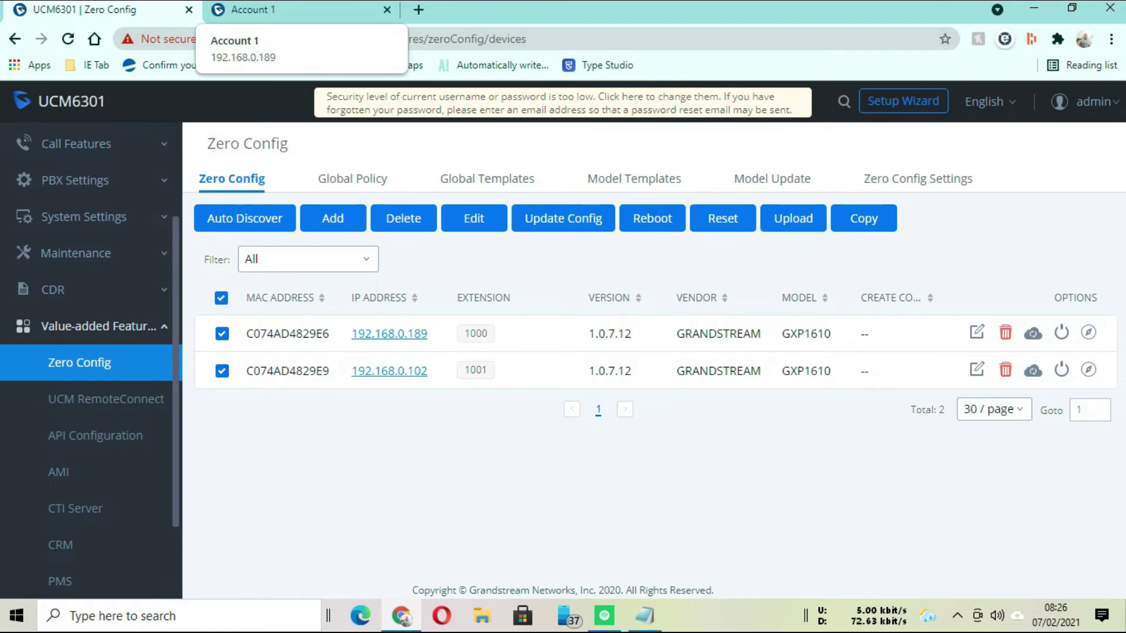
{"action": "left_click", "coordinate": [252, 9]}
{"action": "left_click", "coordinate": [560, 359]}
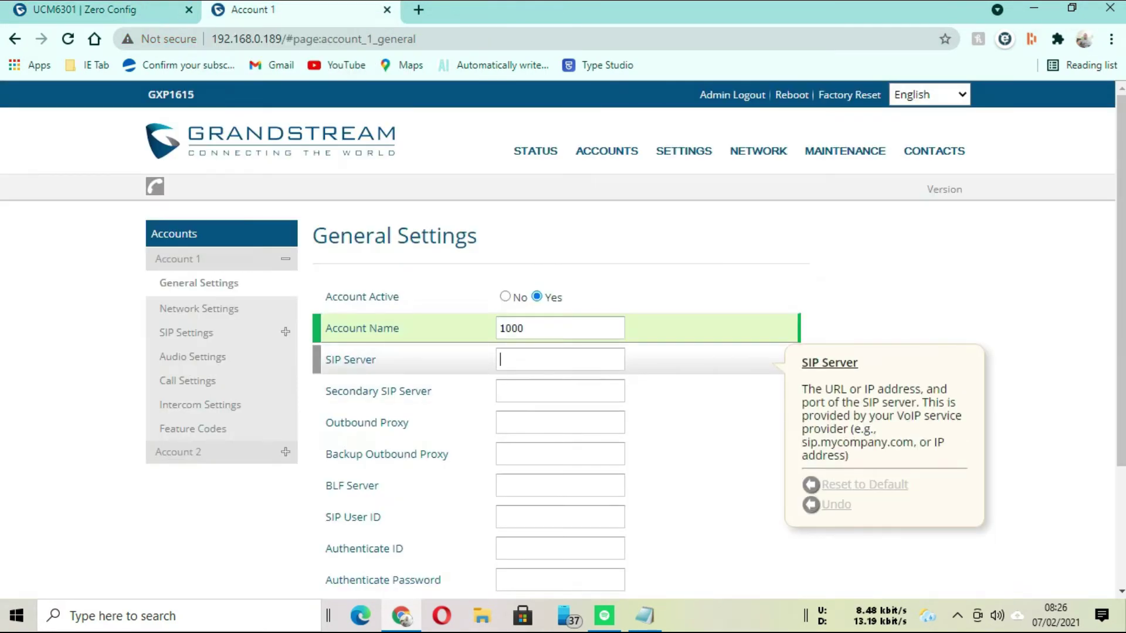
{"action": "type", "text": "1"}
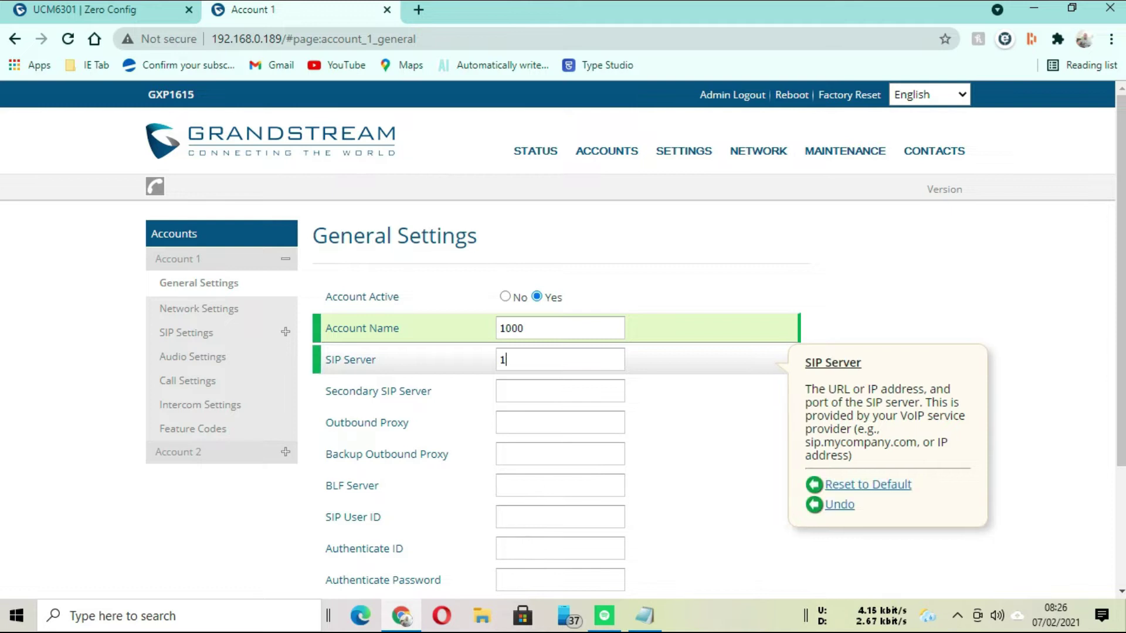
{"action": "type", "text": "92.168.0.181"}
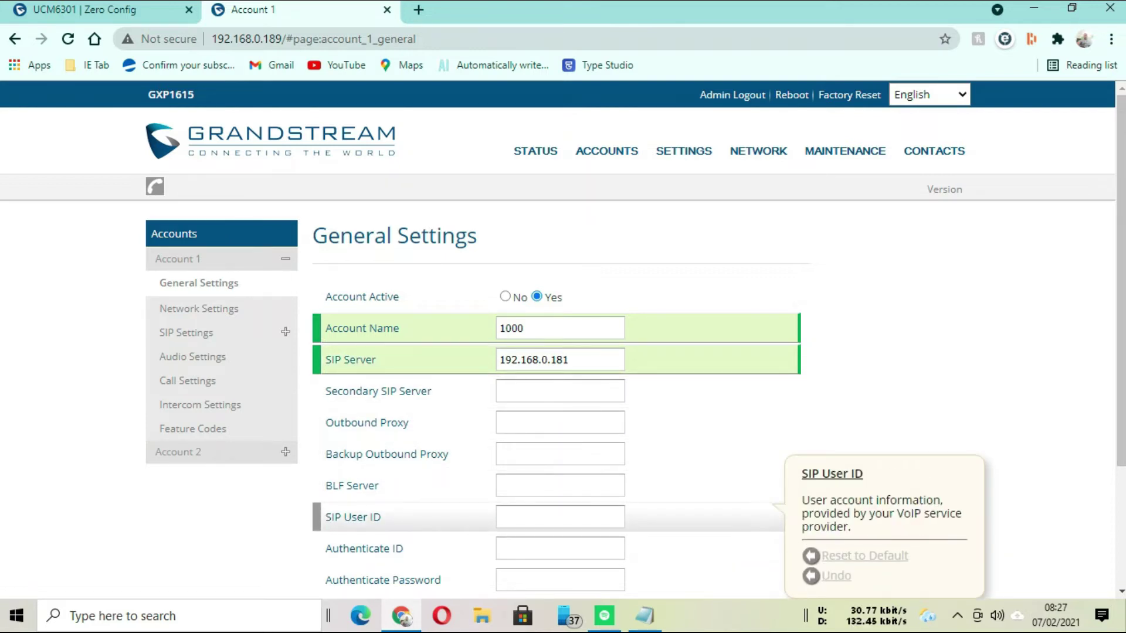
- Enter 1000 as both the SIP User ID and the Authenticate ID
{"action": "left_click", "coordinate": [502, 516]}
{"action": "type", "text": "1000"}
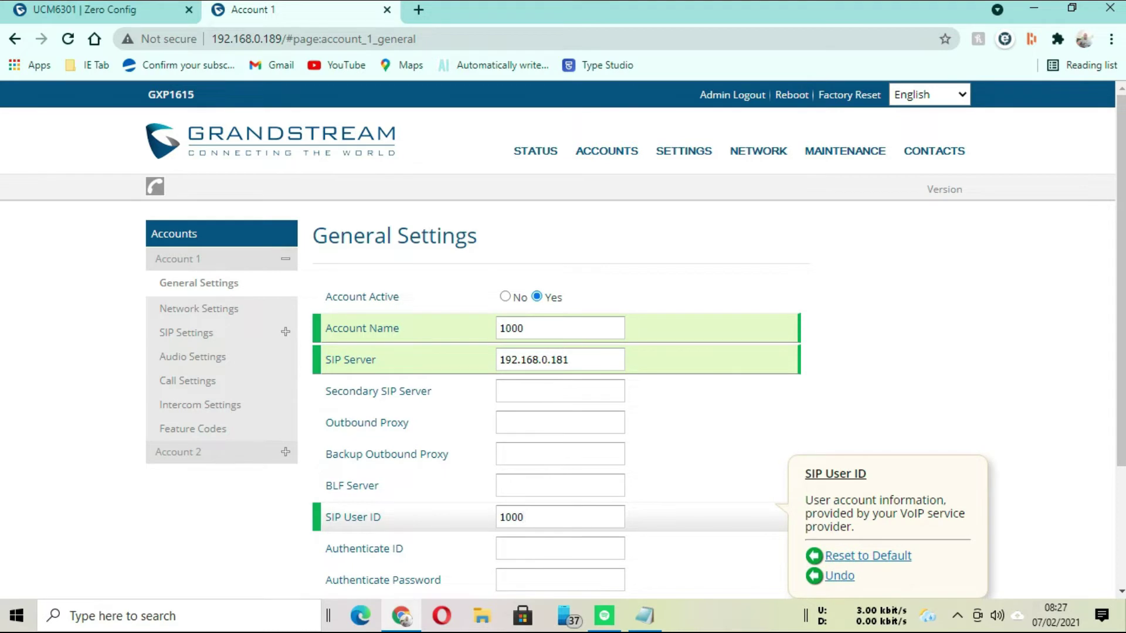
{"action": "left_click", "coordinate": [560, 548]}
{"action": "type", "text": "1000"}
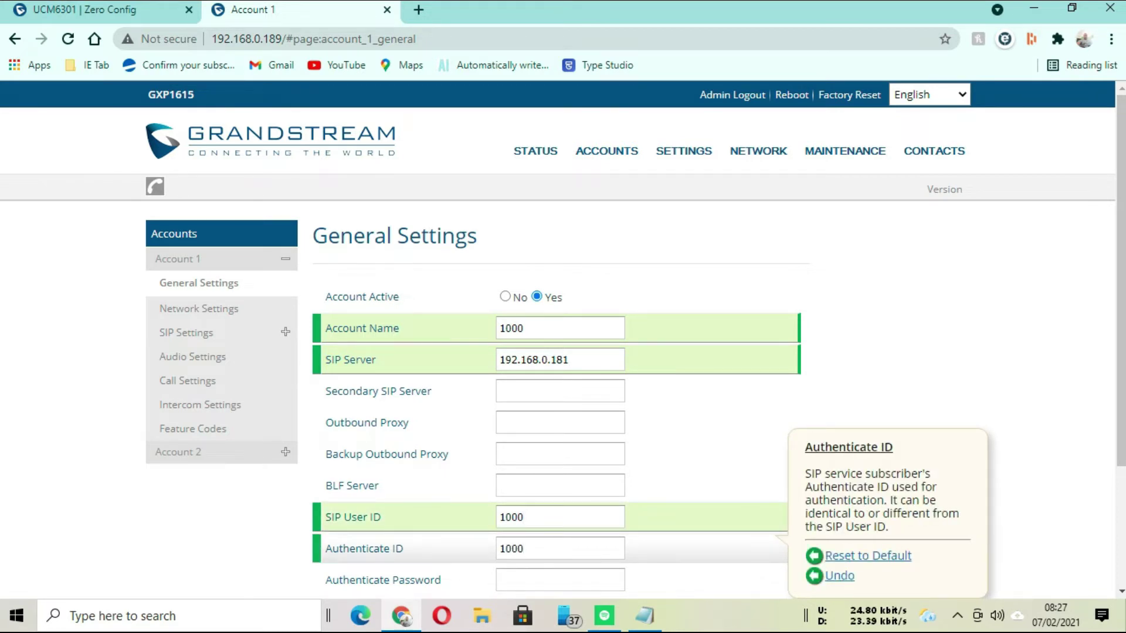
{"action": "scroll", "coordinate": [557, 481], "scroll_direction": "down", "scroll_amount": 2}
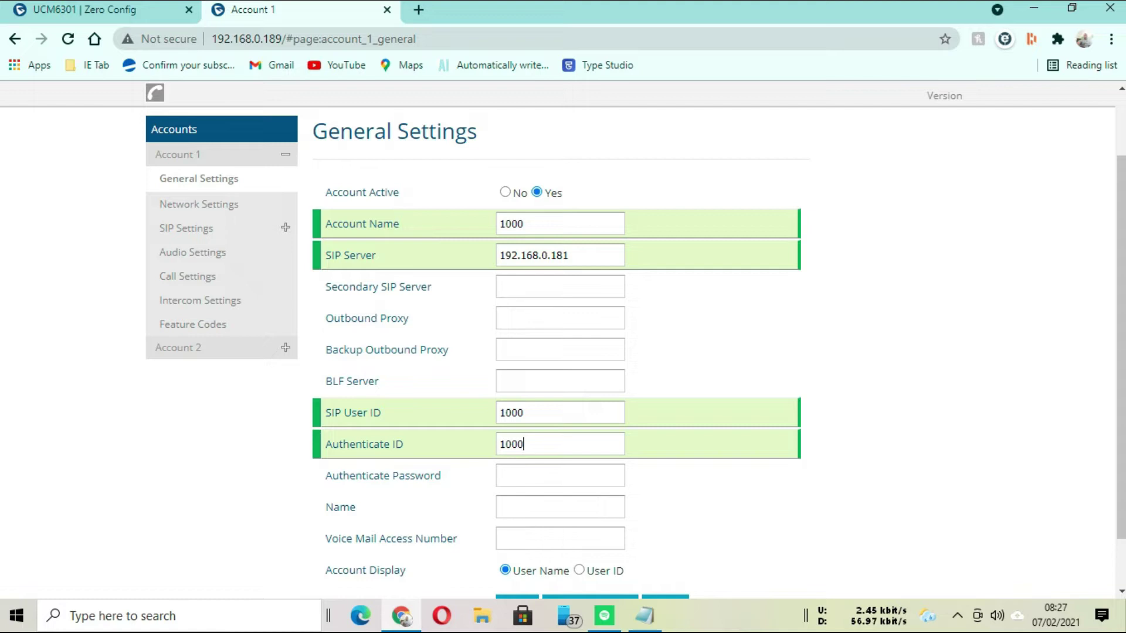
{"action": "left_click", "coordinate": [99, 10]}
{"action": "left_click", "coordinate": [252, 9]}
- Paste the copied SIP password into Authenticate Password and enter 1000 in the following field
{"action": "left_click", "coordinate": [557, 476]}
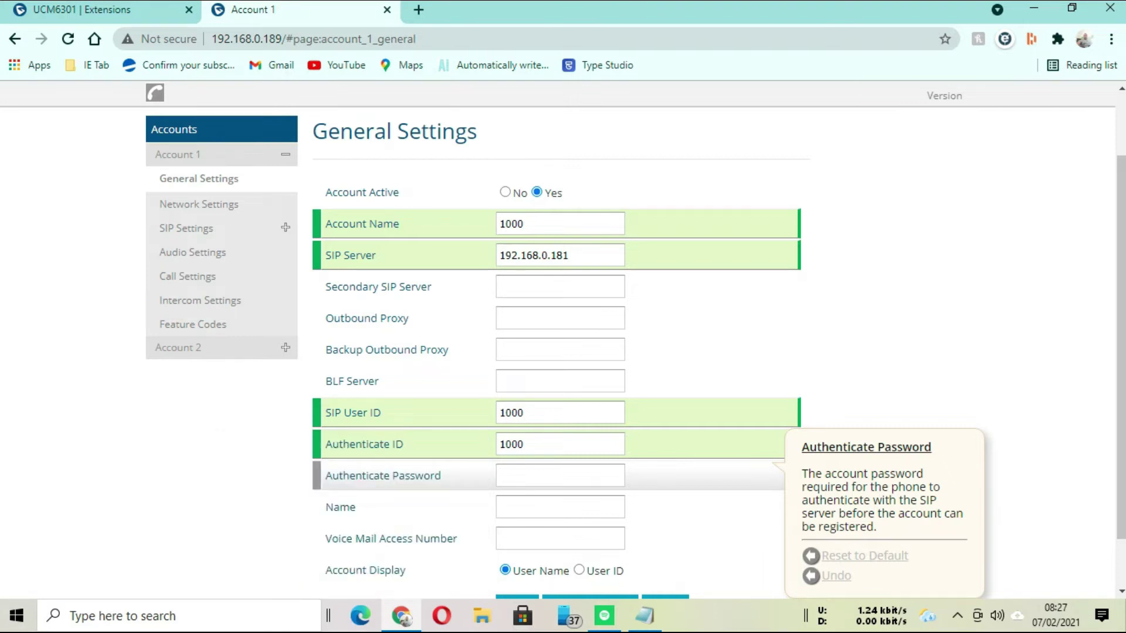
{"action": "key", "text": "ctrl+v"}
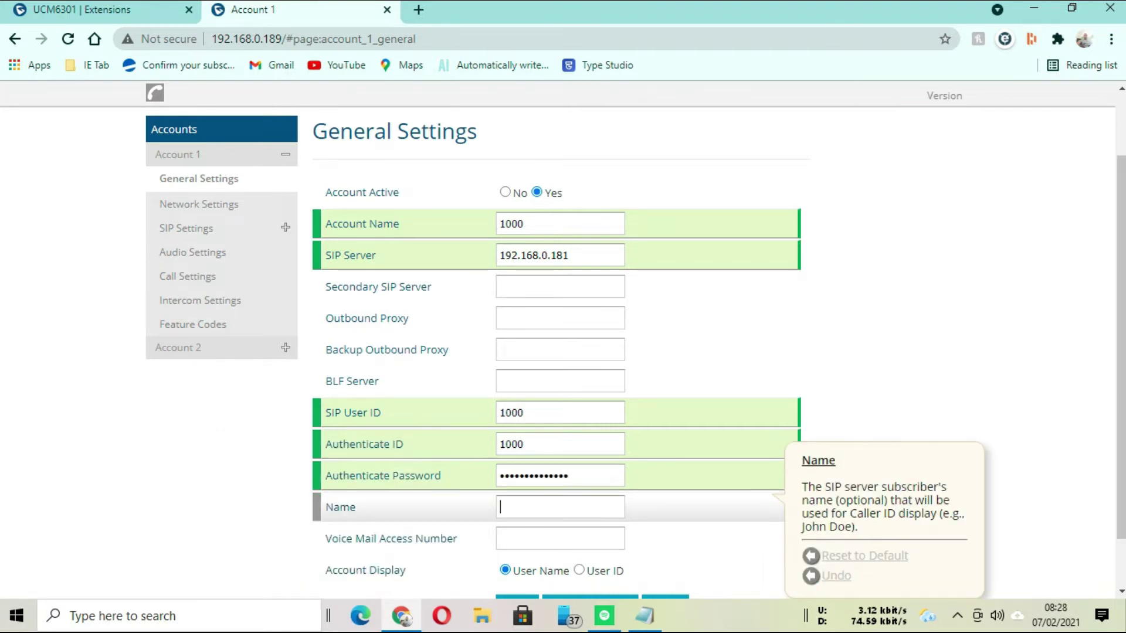
{"action": "type", "text": "1000"}
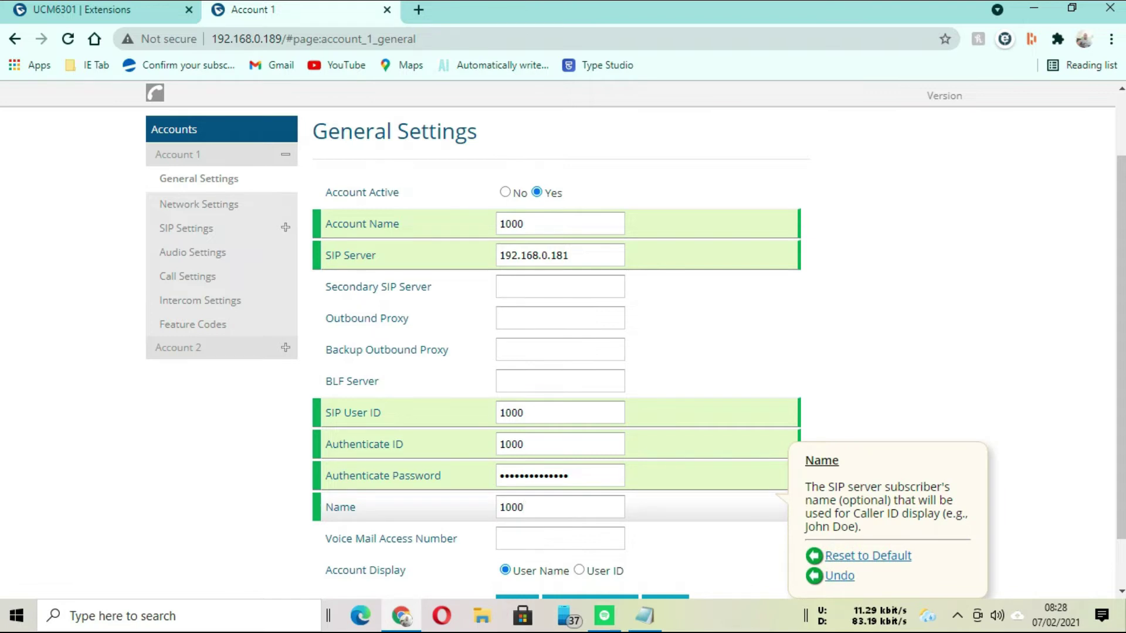
{"action": "scroll", "coordinate": [557, 352], "scroll_direction": "down", "scroll_amount": 2}
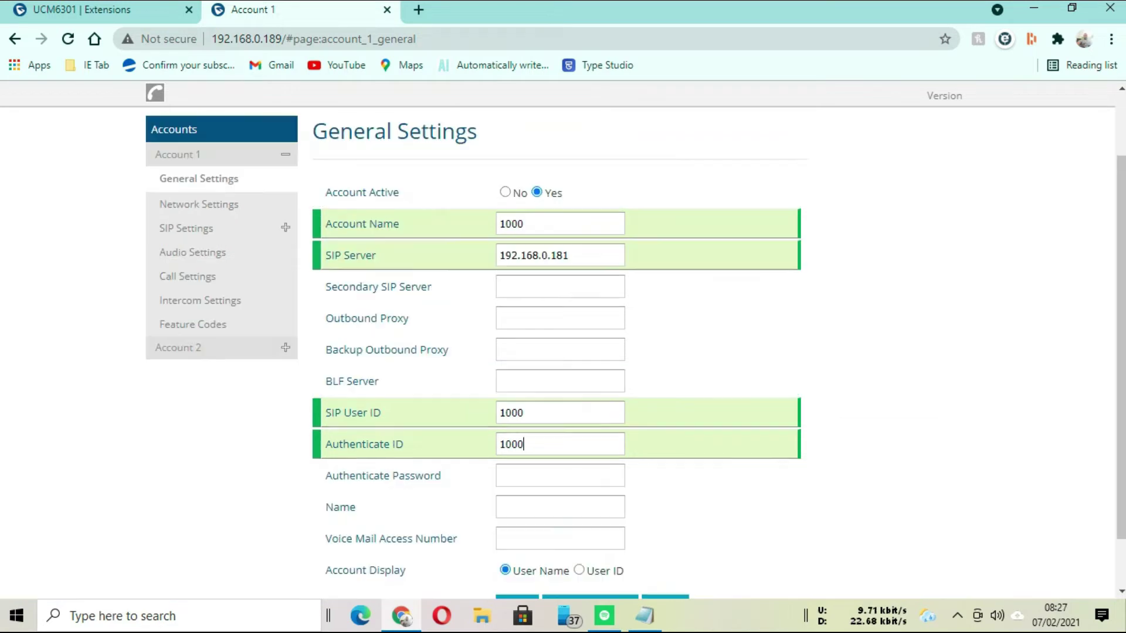
{"action": "left_click", "coordinate": [560, 381]}
{"action": "left_click", "coordinate": [561, 475]}
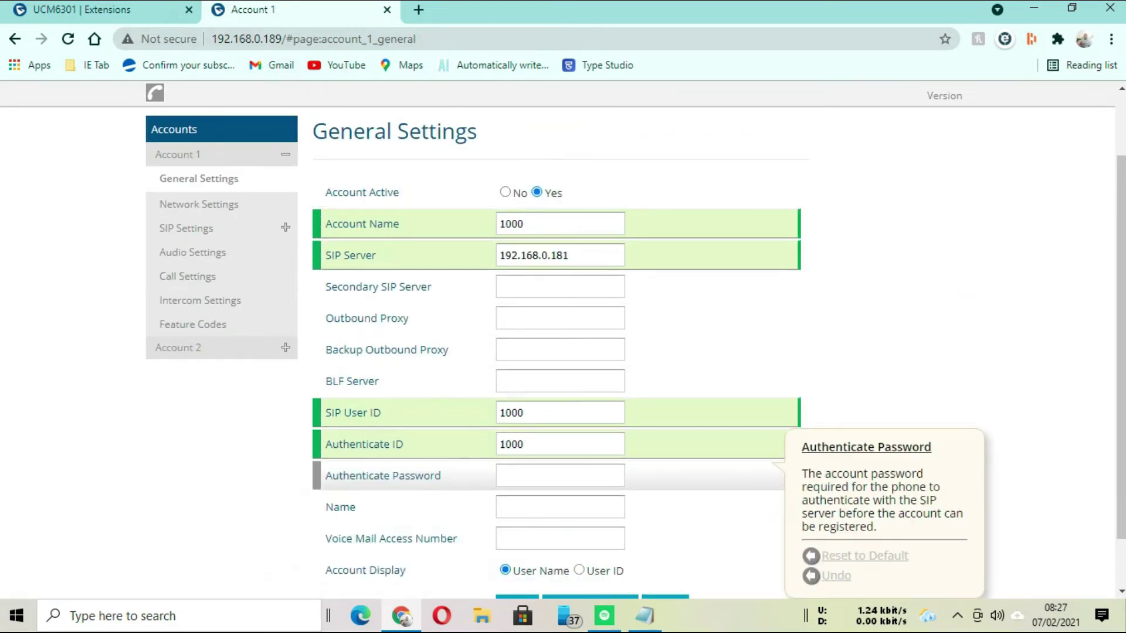
{"action": "key", "text": "ctrl+v"}
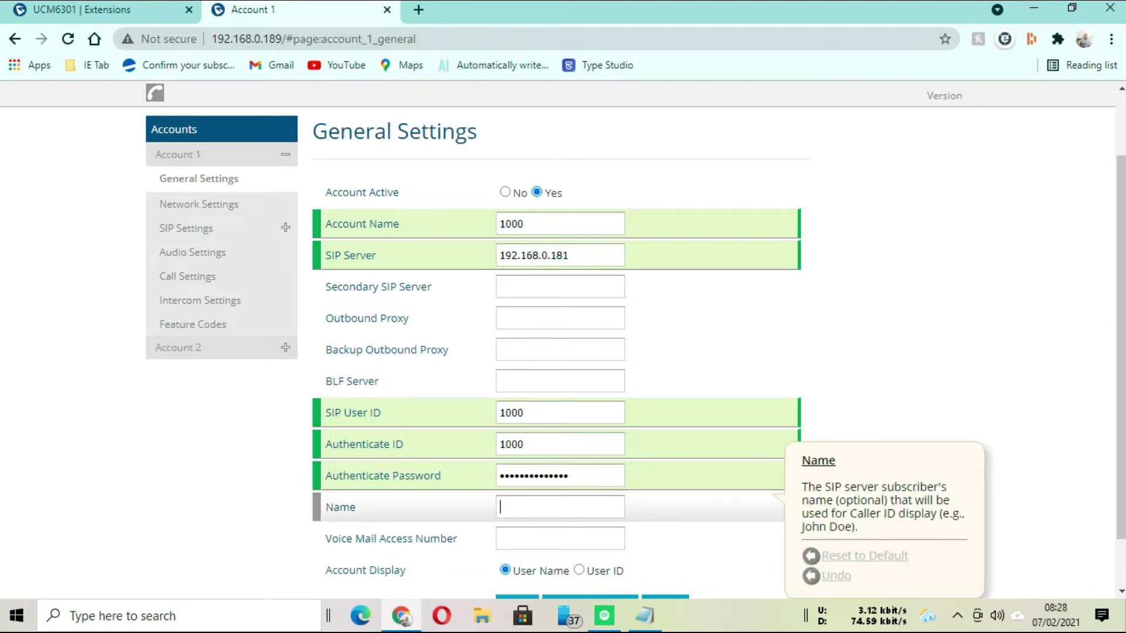
{"action": "type", "text": "1000"}
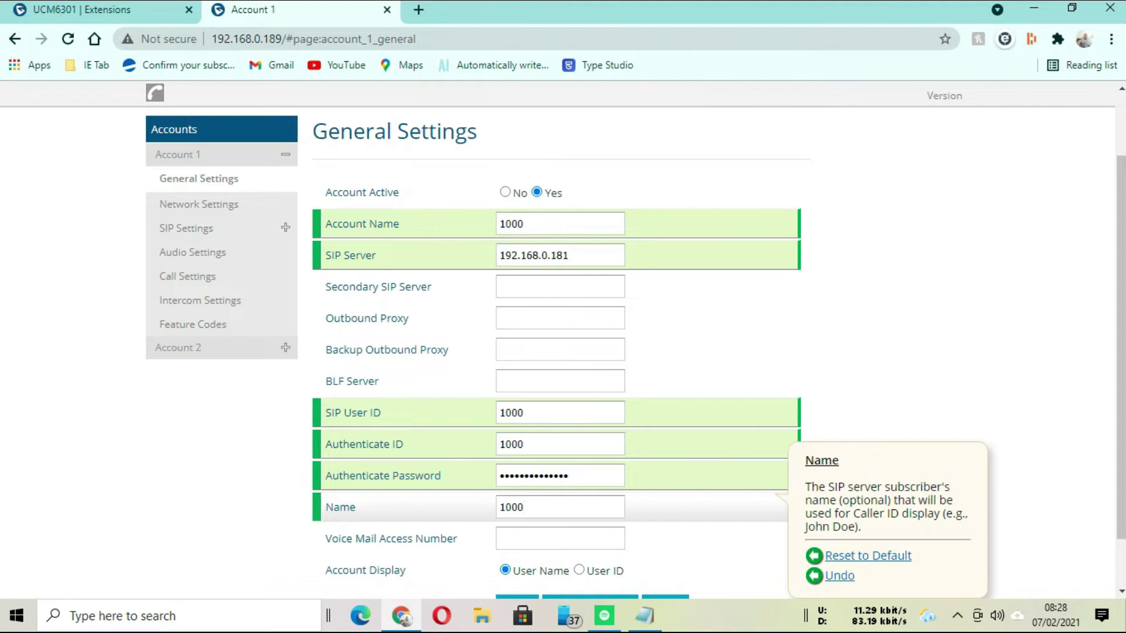
{"action": "scroll", "coordinate": [557, 352], "scroll_direction": "down", "scroll_amount": 1}
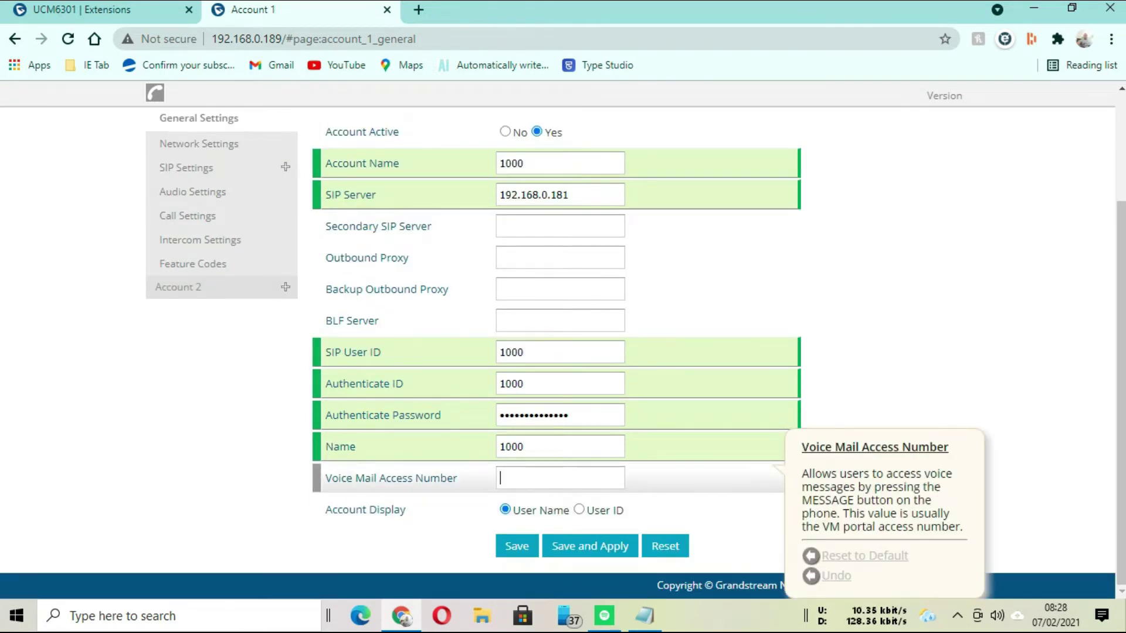
{"action": "type", "text": "1000"}
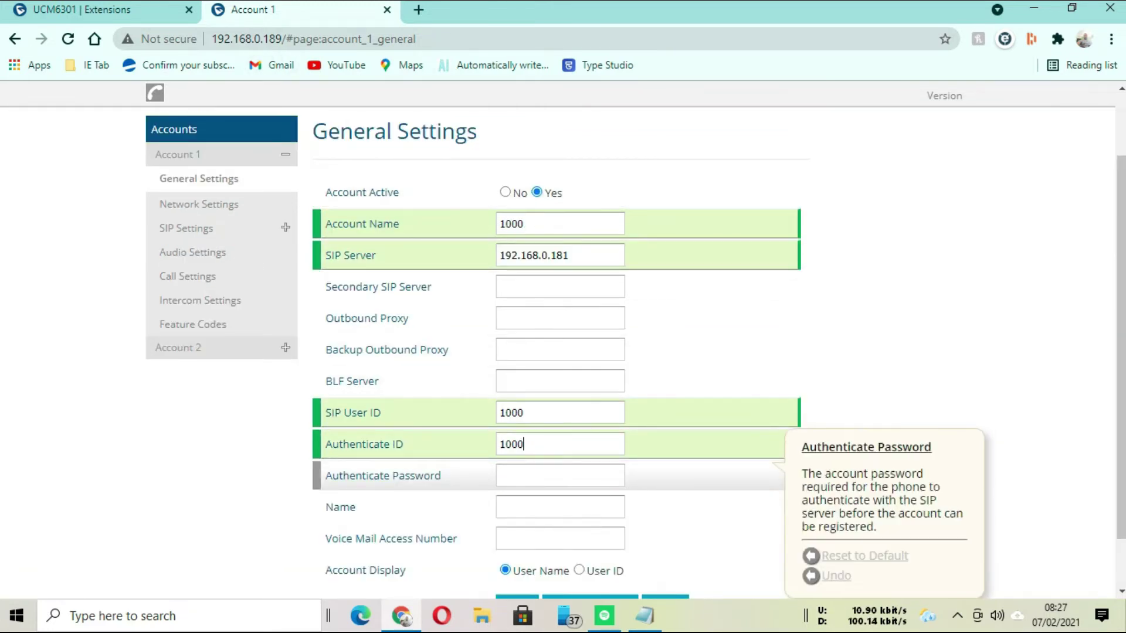
- Re-paste the authentication password and set Name and Voice Mail Access Number to 1000
{"action": "left_click", "coordinate": [560, 476]}
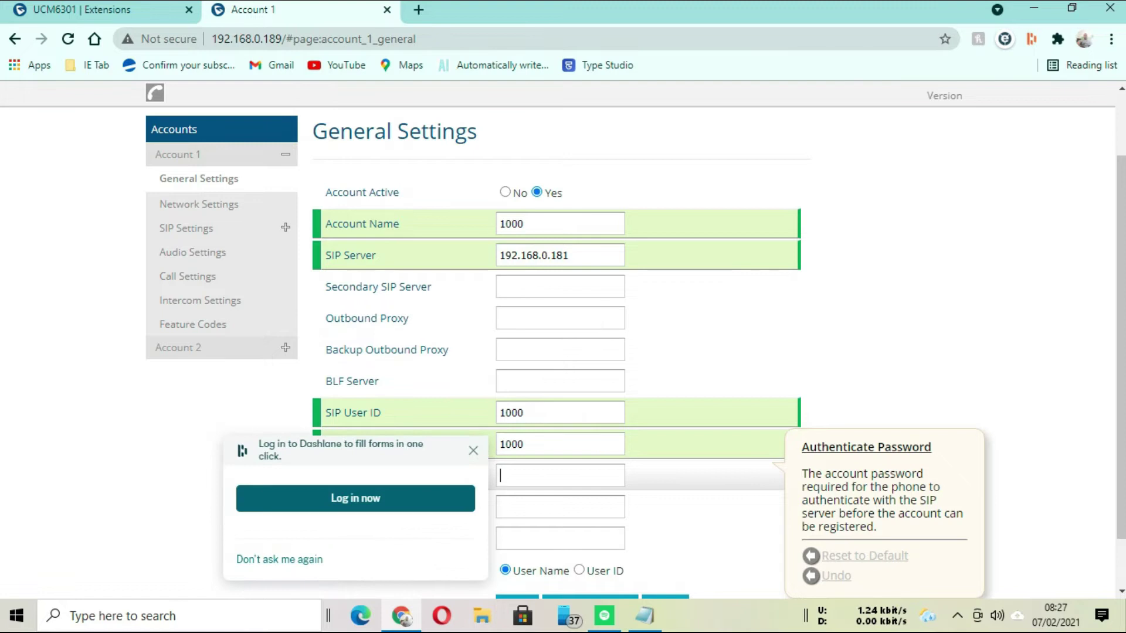
{"action": "key", "text": "ctrl+v"}
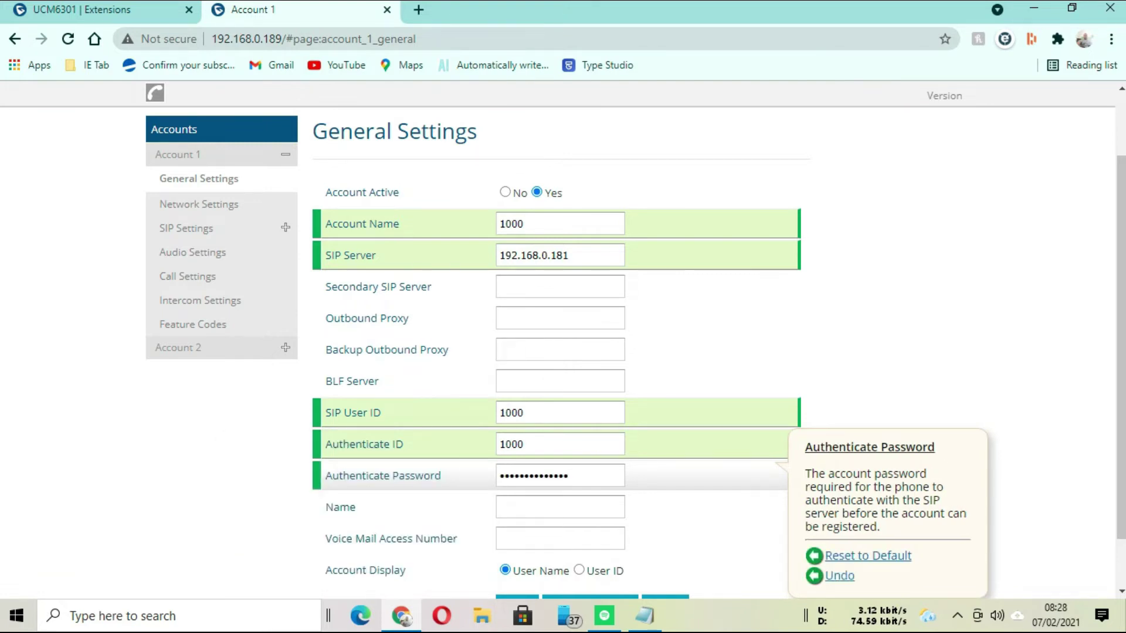
{"action": "left_click", "coordinate": [560, 508]}
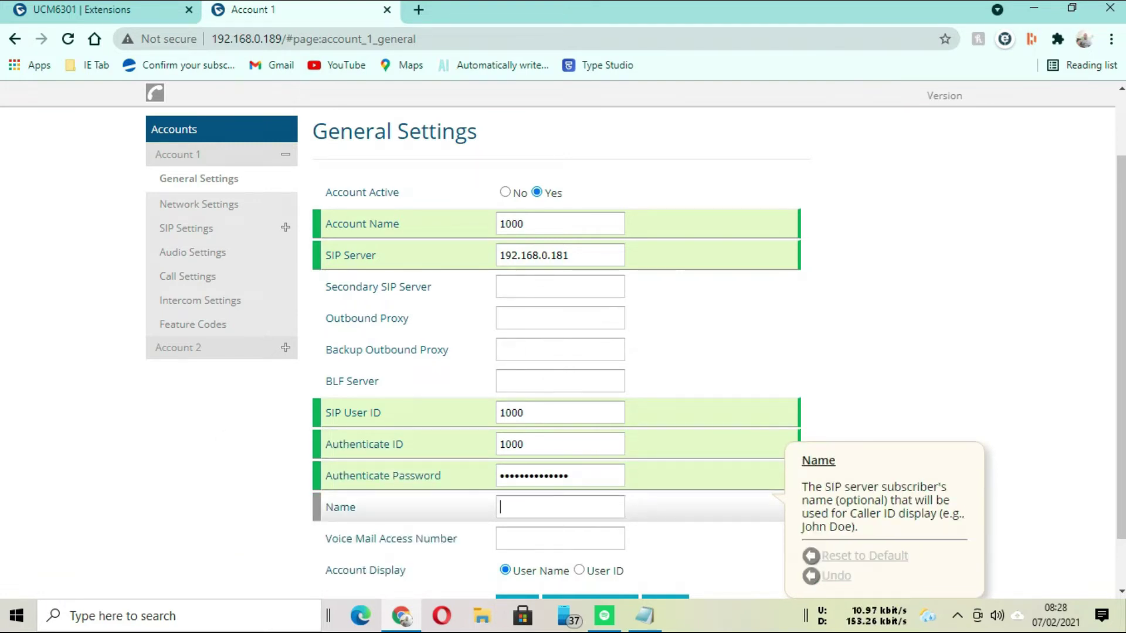
{"action": "type", "text": "1000"}
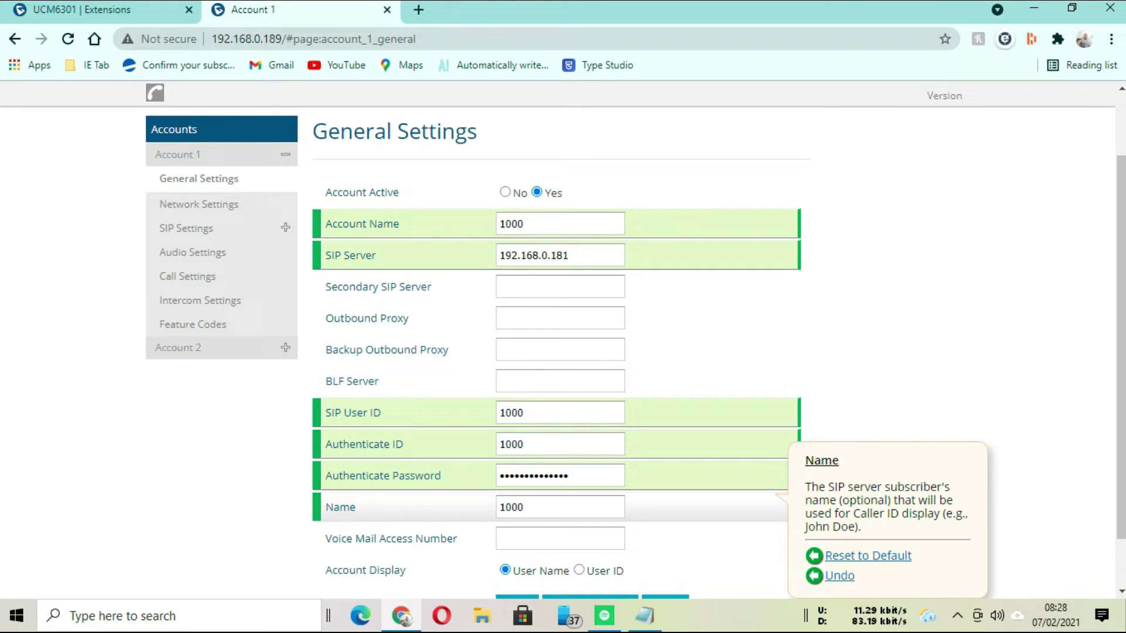
{"action": "scroll", "coordinate": [557, 352], "scroll_direction": "down", "scroll_amount": 1}
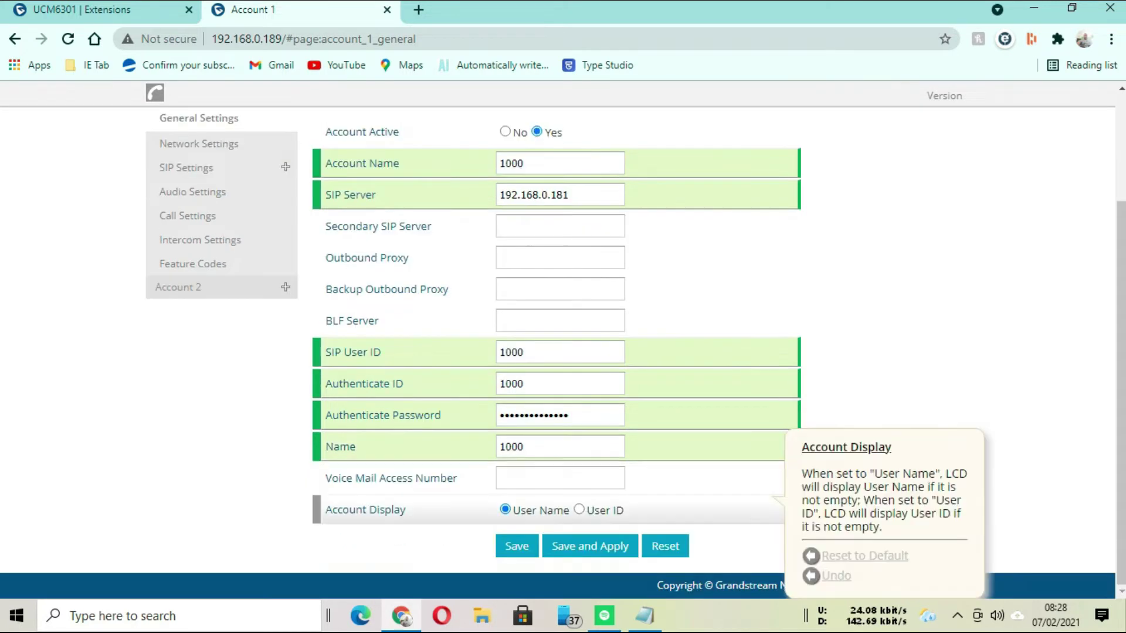
{"action": "key", "text": "Tab"}
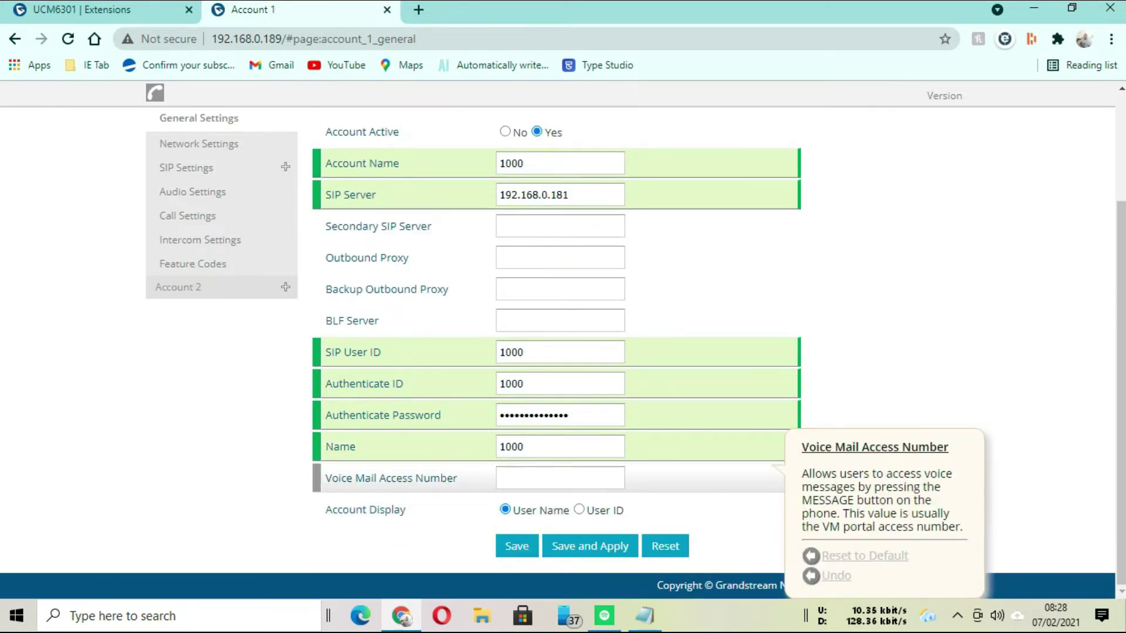
{"action": "type", "text": "1000"}
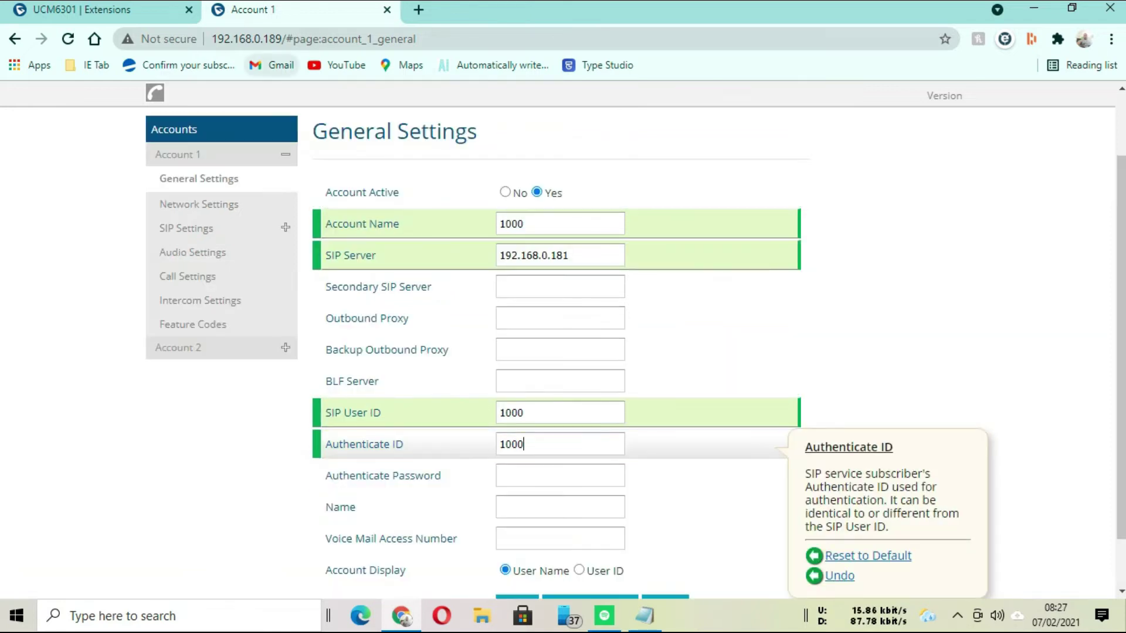
{"action": "left_click", "coordinate": [524, 445]}
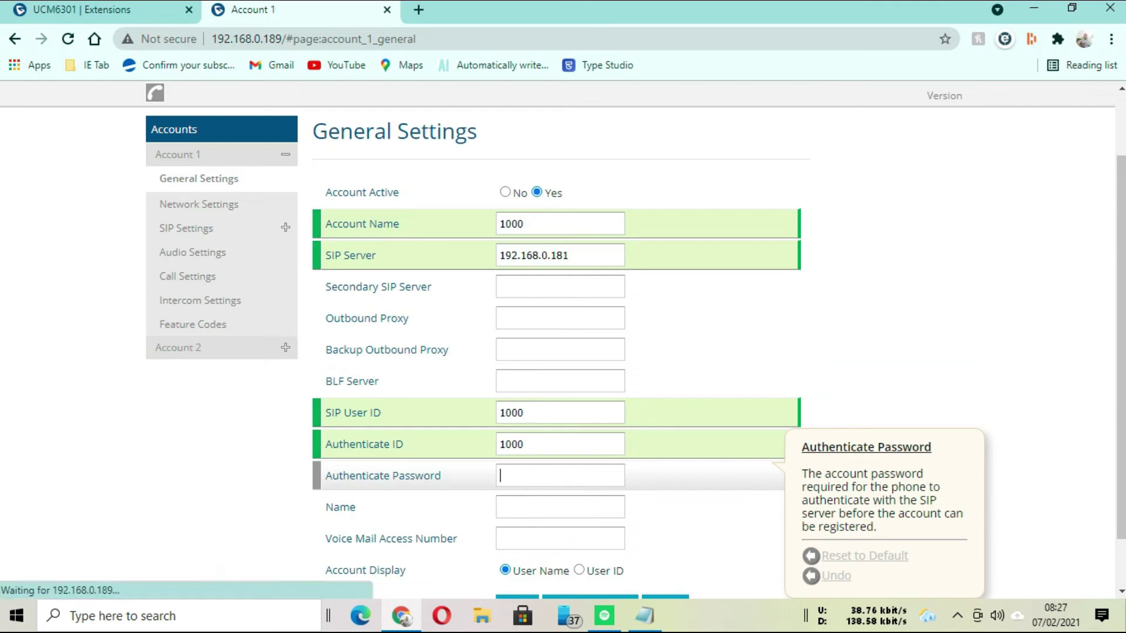
{"action": "key", "text": "ctrl+v"}
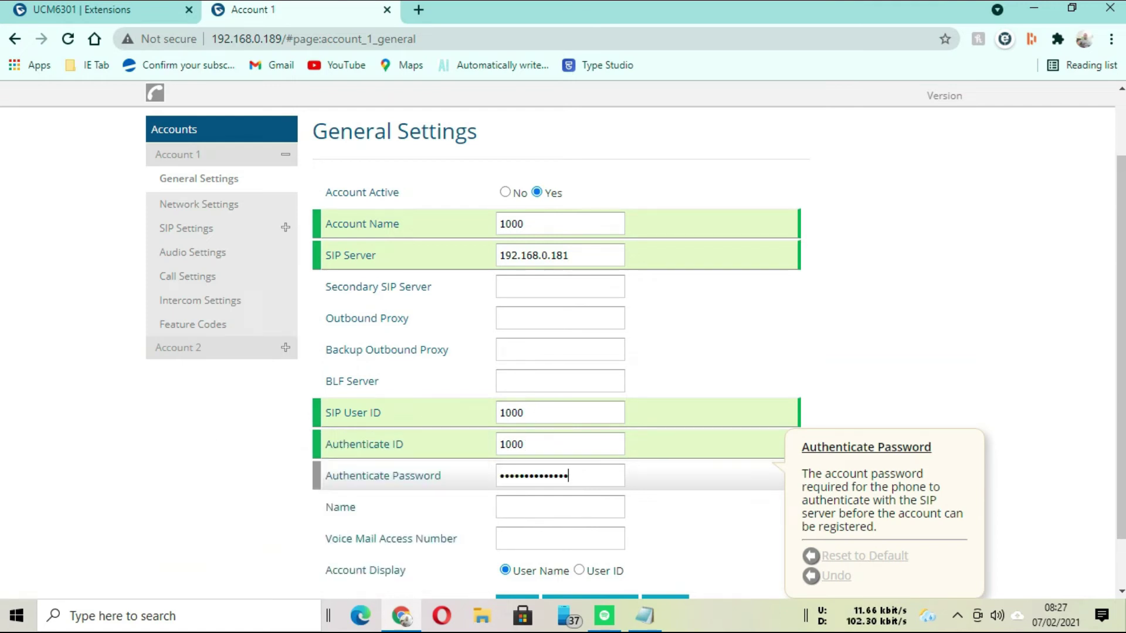
{"action": "key", "text": "Tab"}
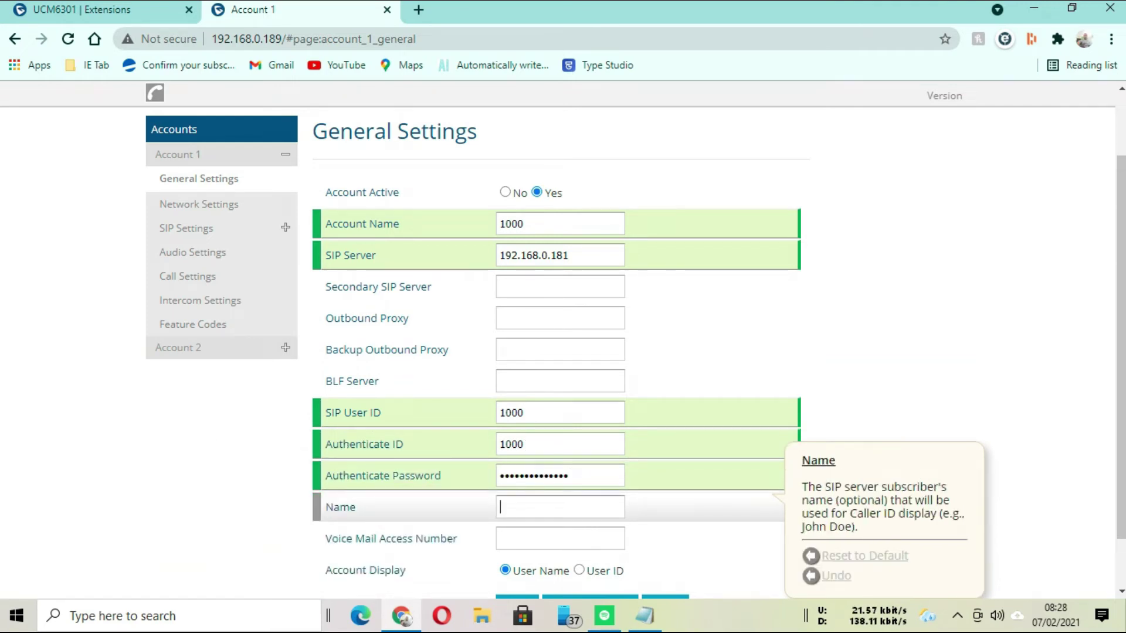
{"action": "type", "text": "1000"}
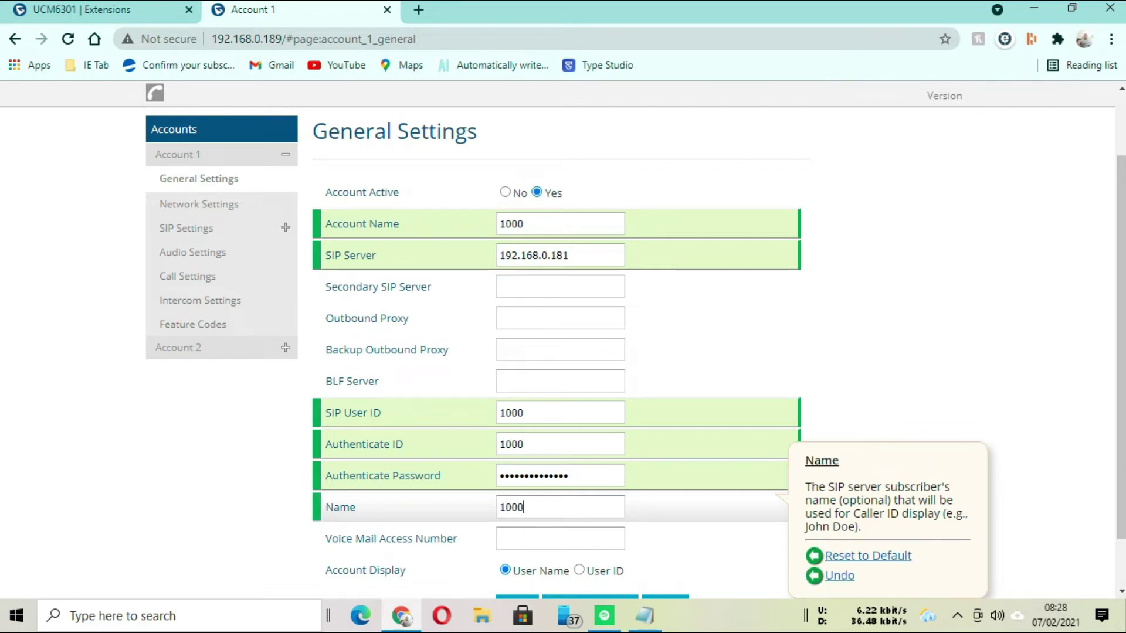
{"action": "left_click", "coordinate": [82, 9]}
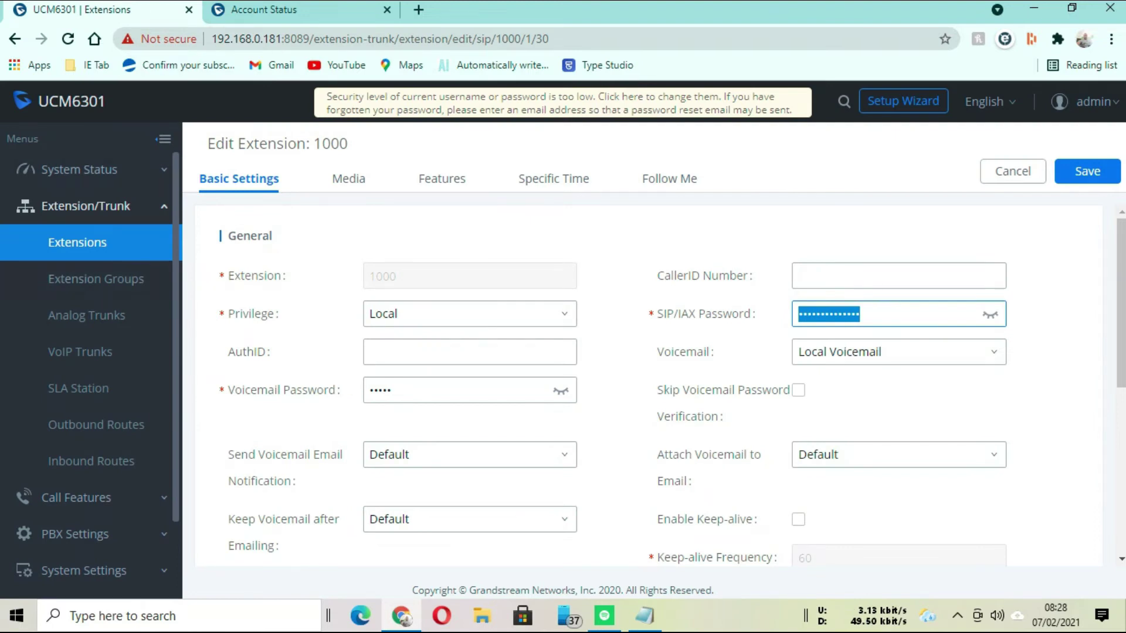
- Review extension 1000's UCM settings and expand Value-added Features before returning to the phone's tab
{"action": "scroll", "coordinate": [80, 352], "scroll_direction": "down", "scroll_amount": 2}
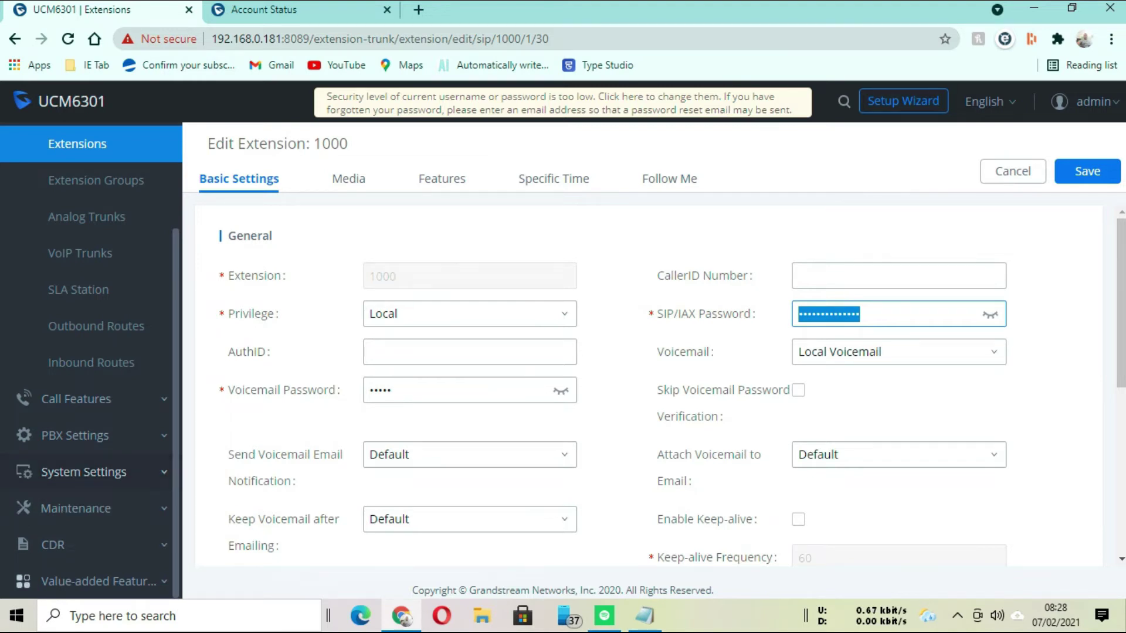
{"action": "scroll", "coordinate": [90, 352], "scroll_direction": "up", "scroll_amount": 2}
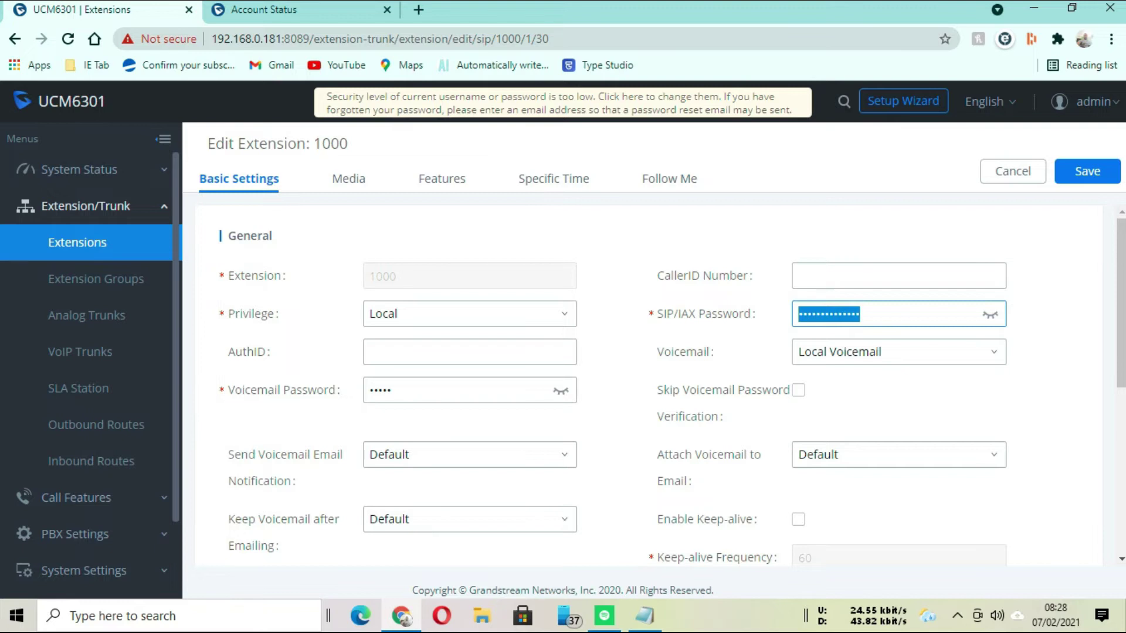
{"action": "scroll", "coordinate": [88, 352], "scroll_direction": "down", "scroll_amount": 2}
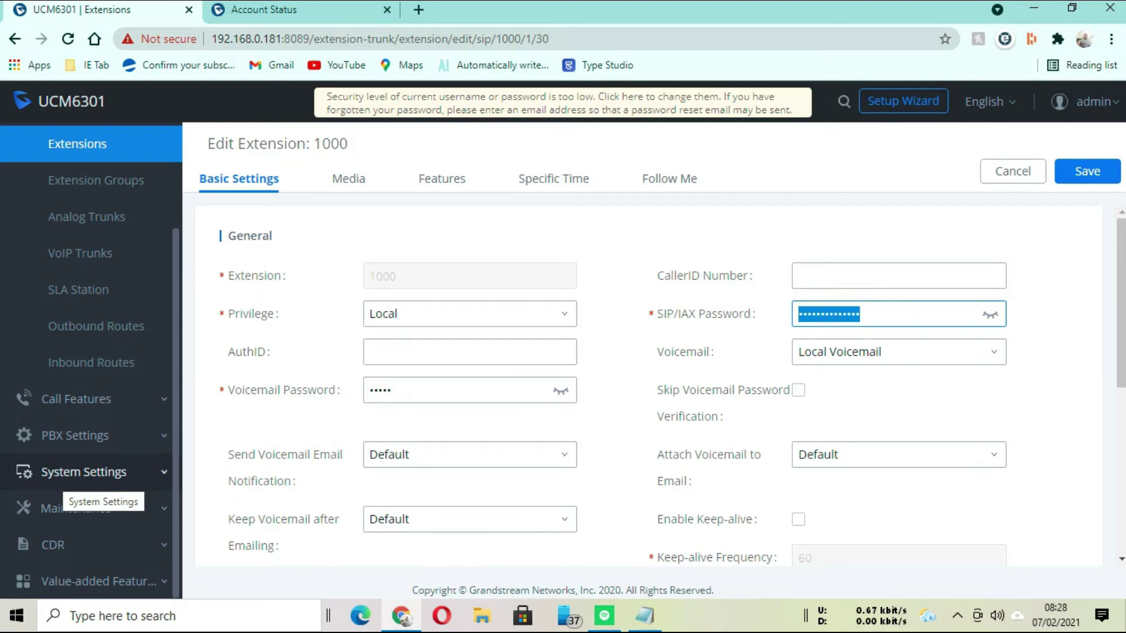
{"action": "left_click", "coordinate": [98, 581]}
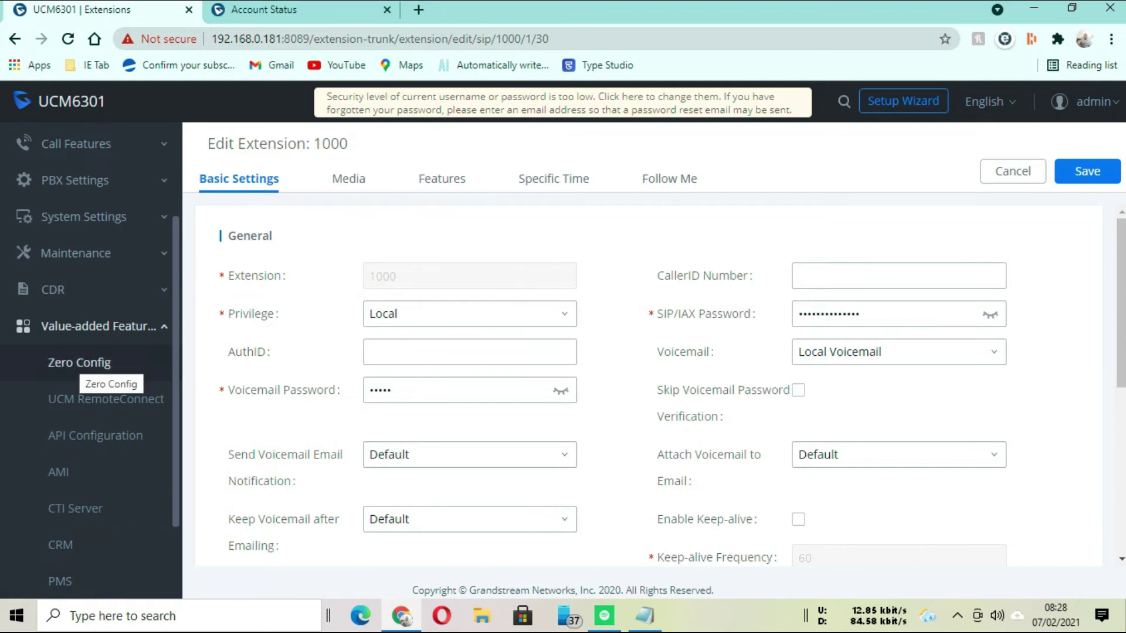
{"action": "key", "text": "ctrl+Tab"}
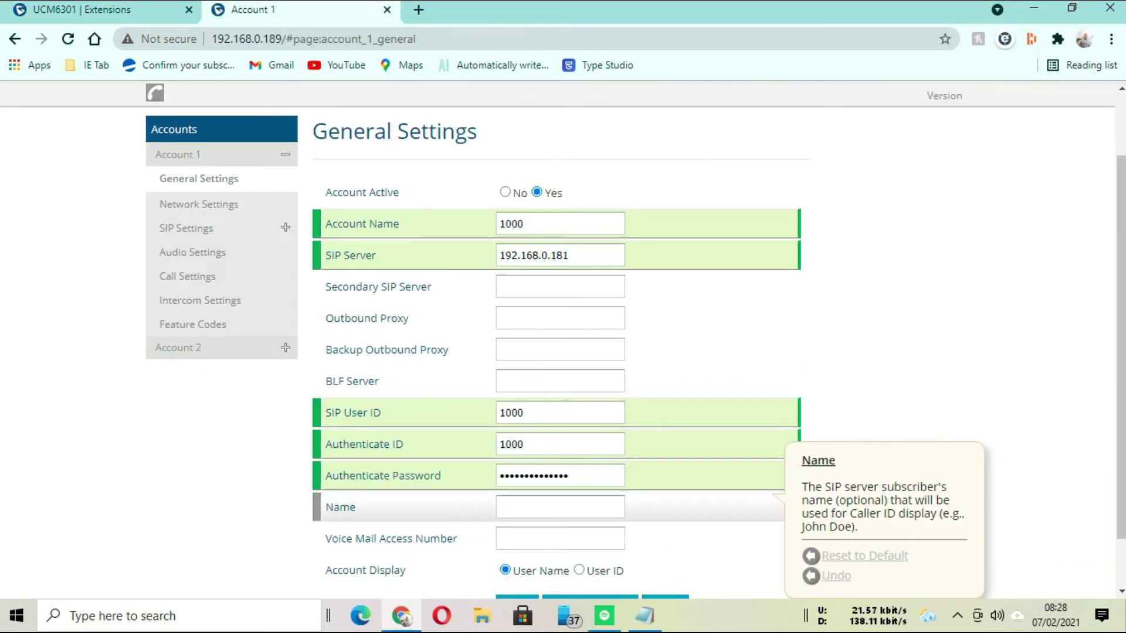
- Fill Name and Voice Mail Access Number with 1000 and apply Account 1's settings
{"action": "type", "text": "1000"}
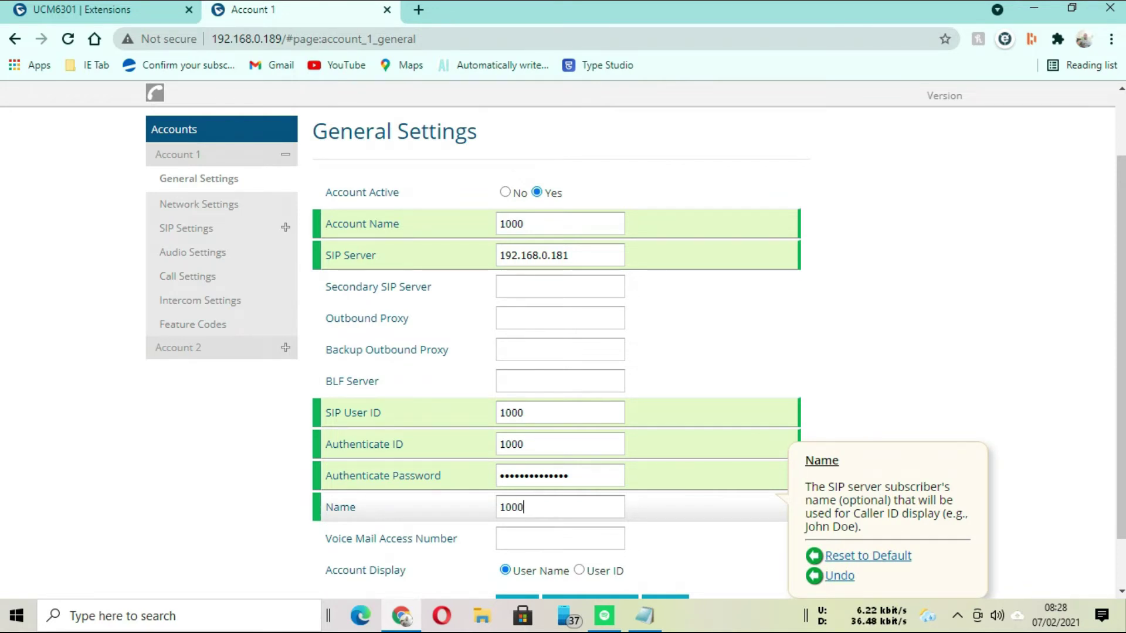
{"action": "scroll", "coordinate": [558, 352], "scroll_direction": "down", "scroll_amount": 1}
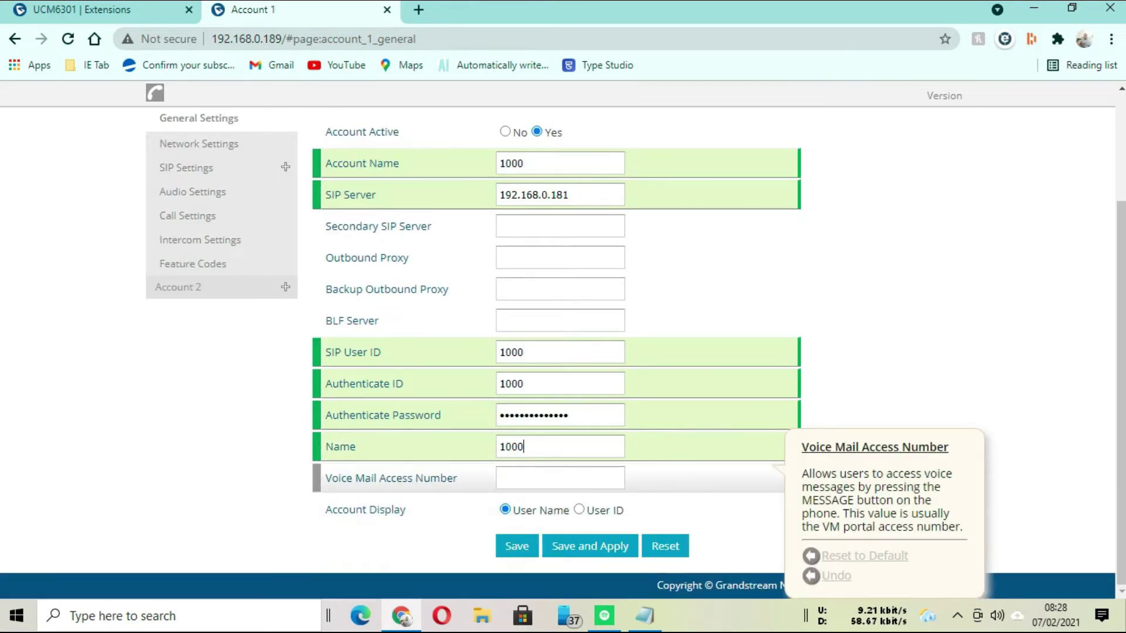
{"action": "type", "text": "1000"}
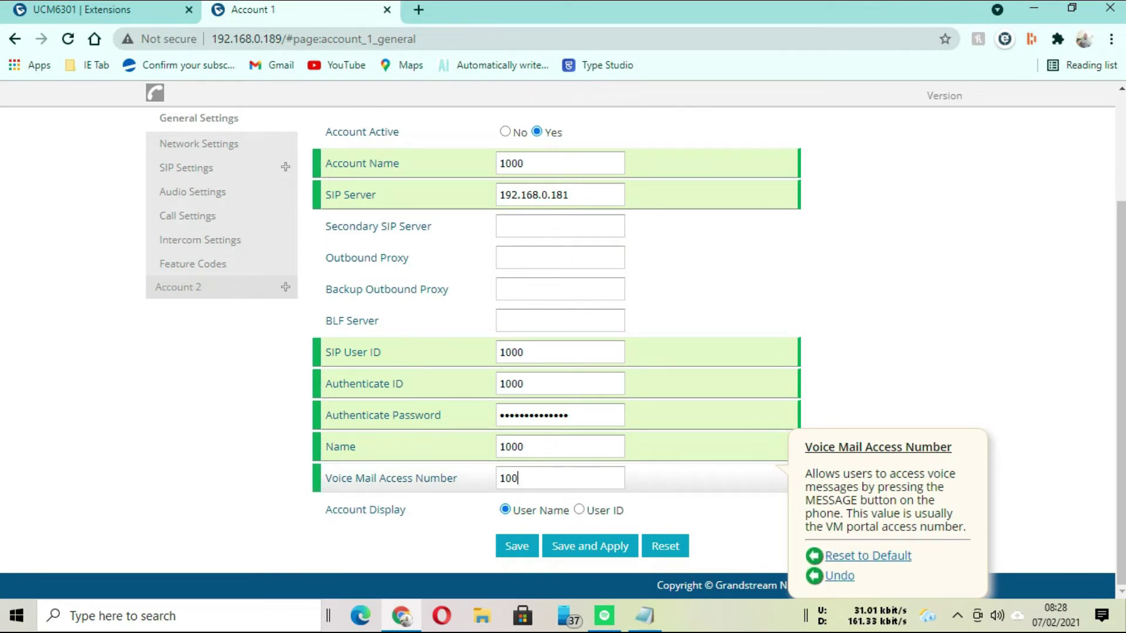
{"action": "key", "text": "Tab"}
{"action": "key", "text": "Tab"}
{"action": "key", "text": "Tab"}
{"action": "key", "text": "Return"}
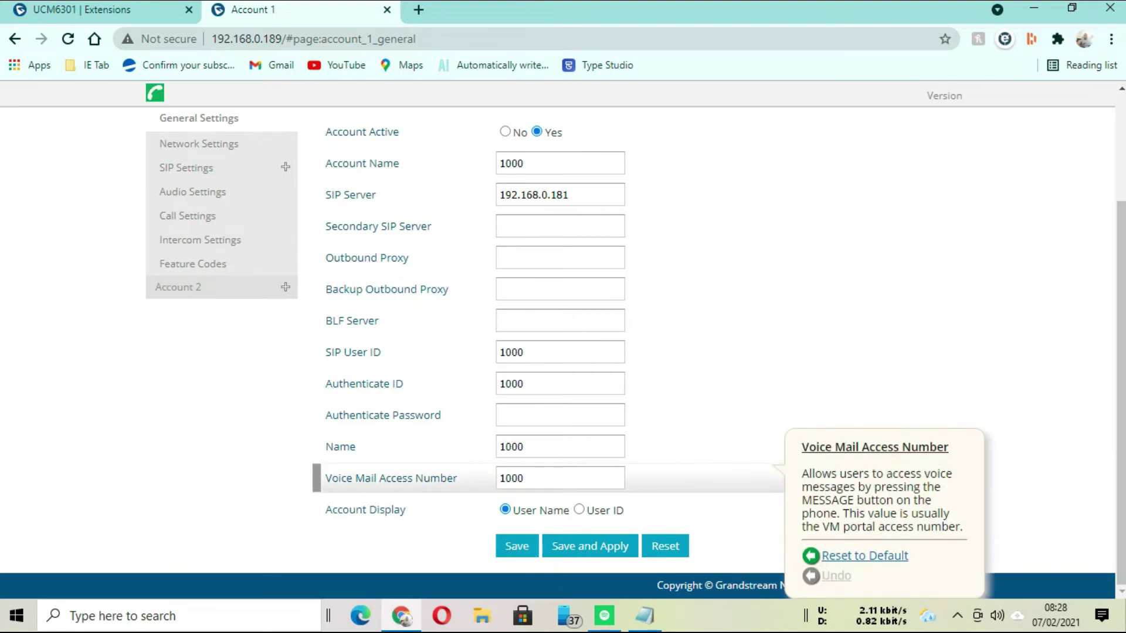
- Re-enter Name and Voice Mail Access Number 1000, then save and apply again
{"action": "scroll", "coordinate": [527, 352], "scroll_direction": "up", "scroll_amount": 3}
{"action": "key", "text": "Tab"}
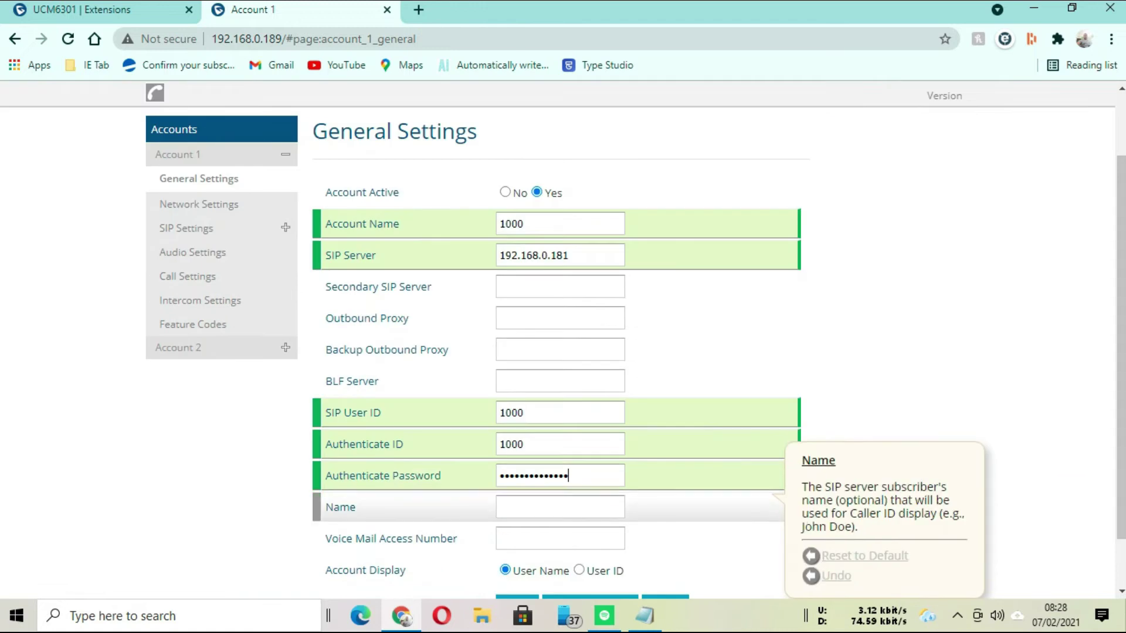
{"action": "type", "text": "1000"}
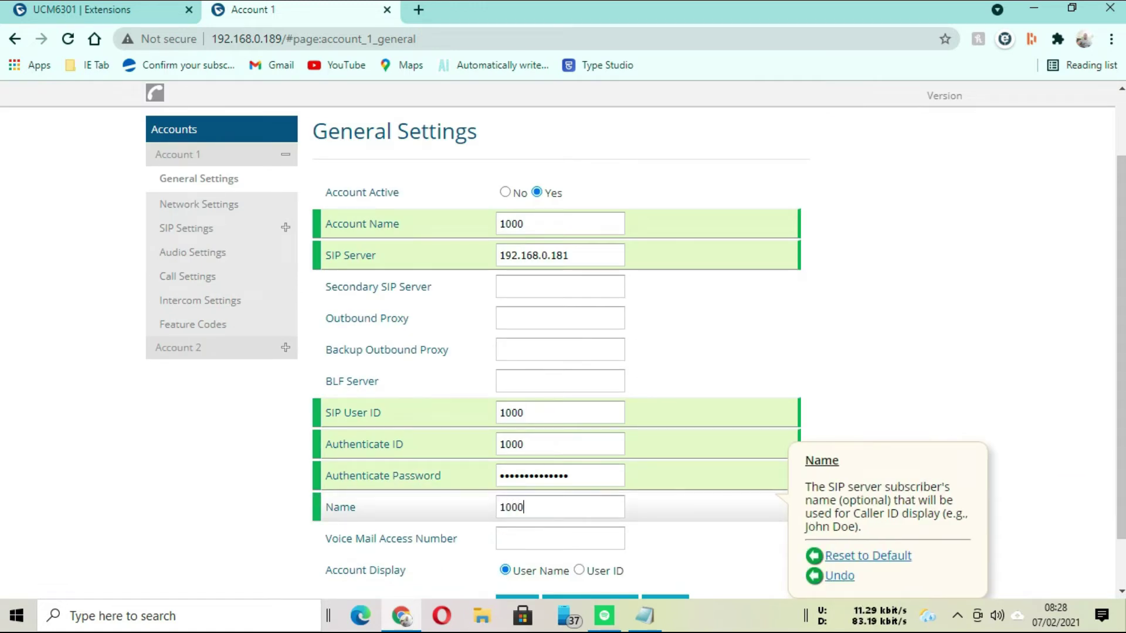
{"action": "key", "text": "Tab"}
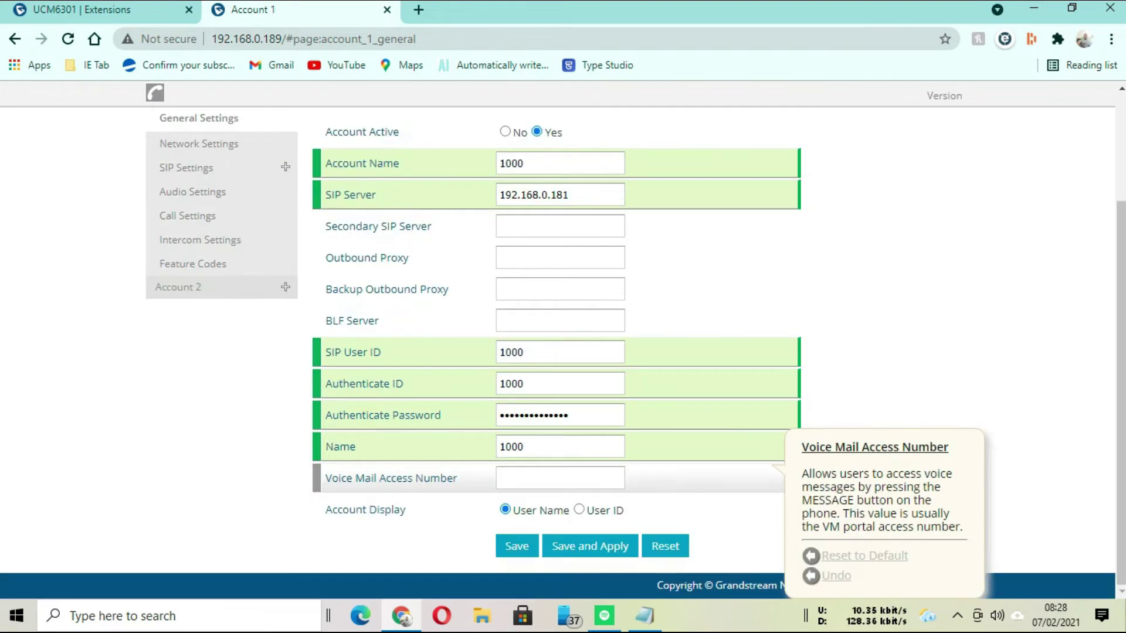
{"action": "type", "text": "1000"}
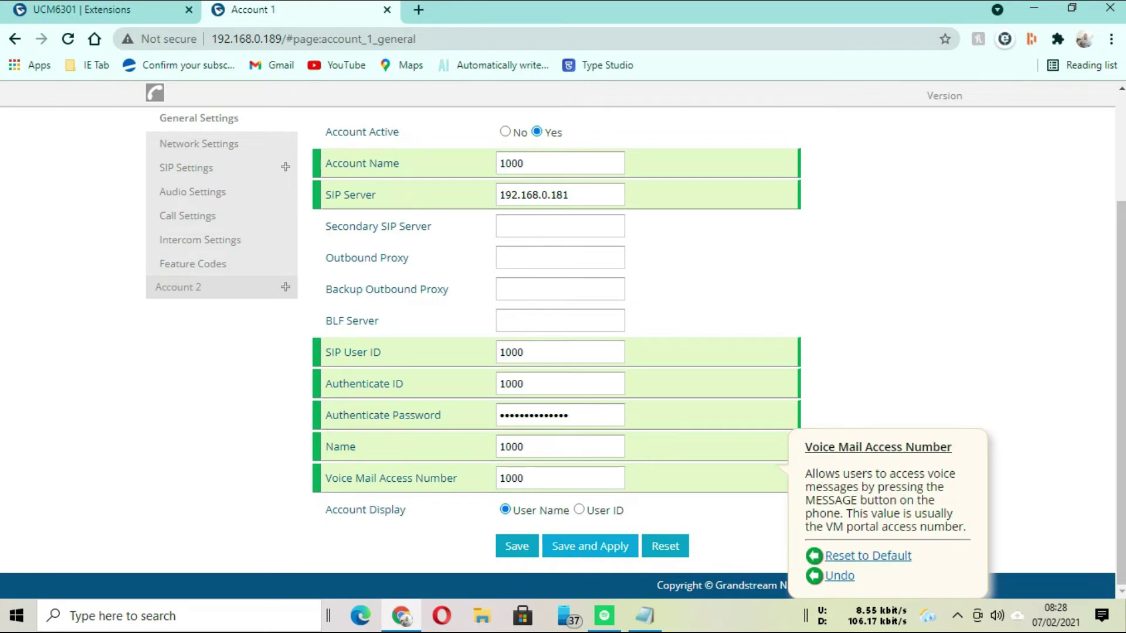
{"action": "key", "text": "Return"}
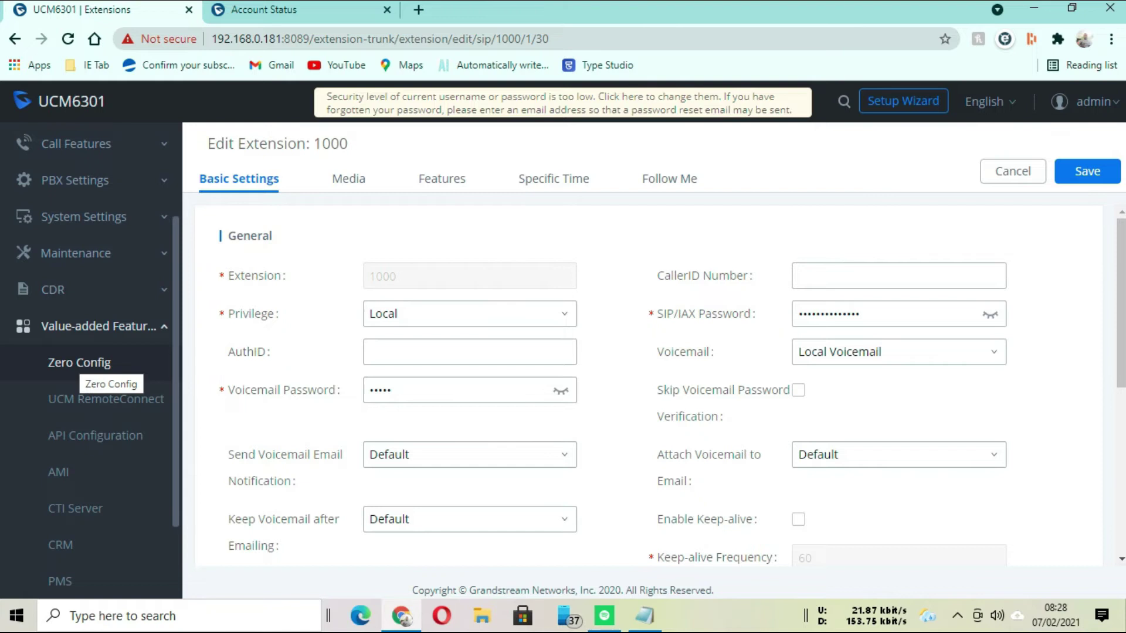
- Open the Zero Config device list and launch the phone at 192.168.0.102 in a new tab
{"action": "left_click", "coordinate": [79, 362]}
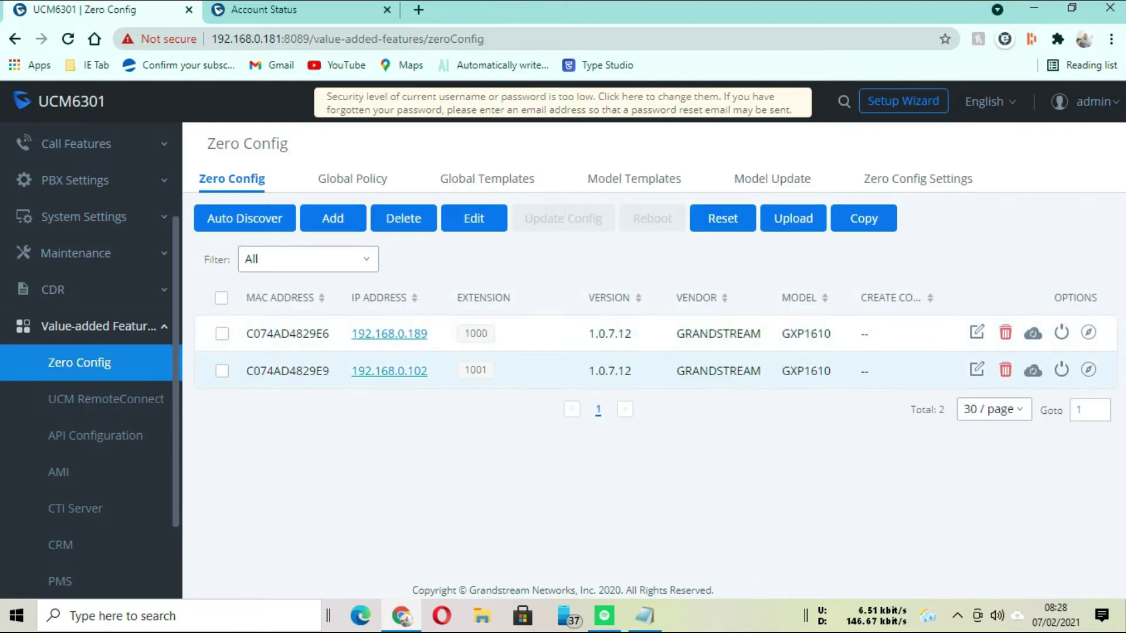
{"action": "left_click", "coordinate": [389, 370]}
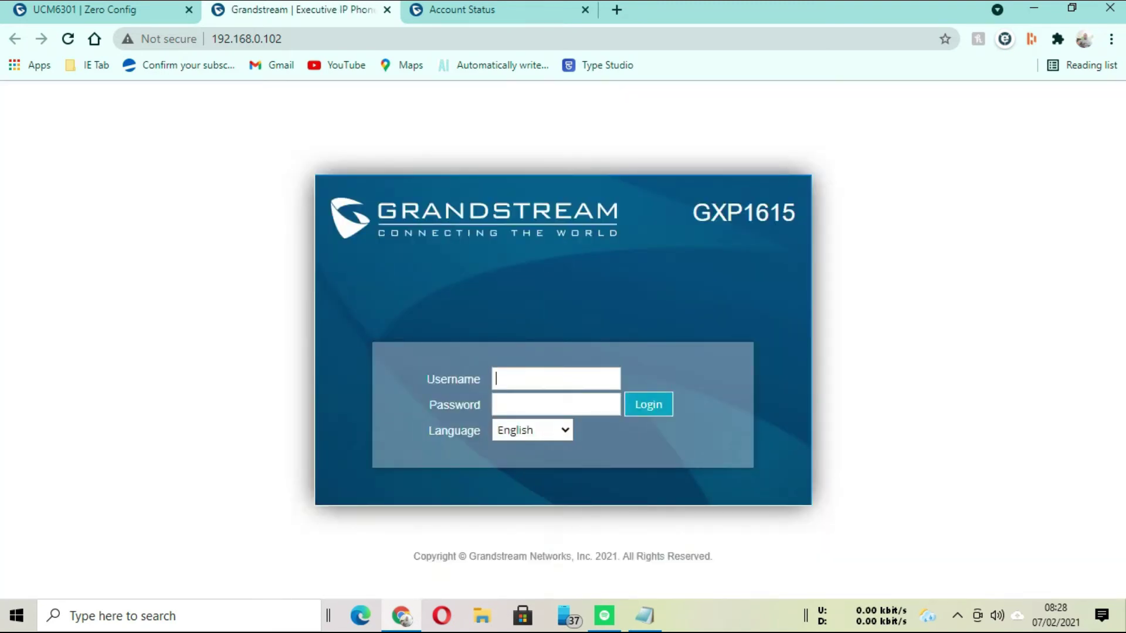
- Log in to the phone at 192.168.0.102 as admin with its password
{"action": "key", "text": "Return"}
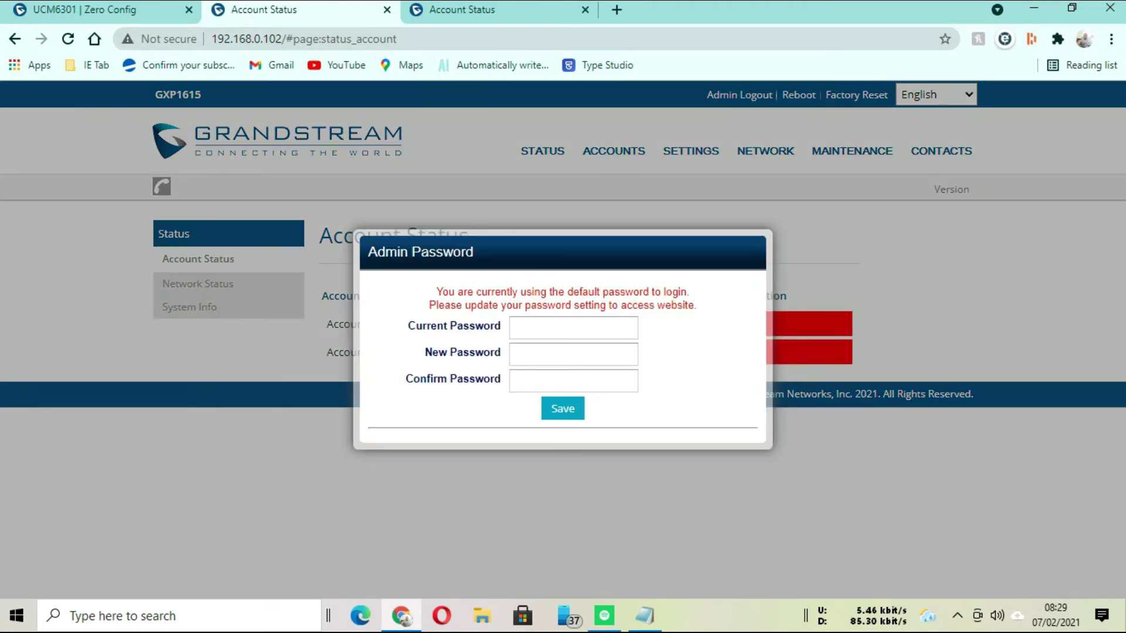
- Replace the phone's default admin password with a new password, confirm it and save
{"action": "left_click", "coordinate": [574, 327]}
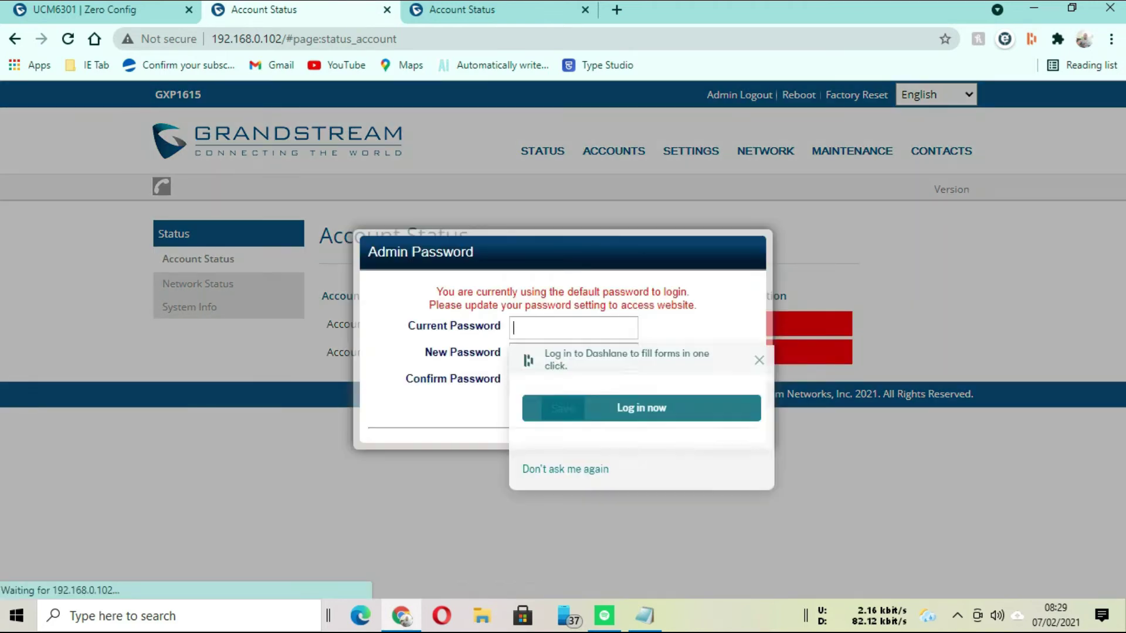
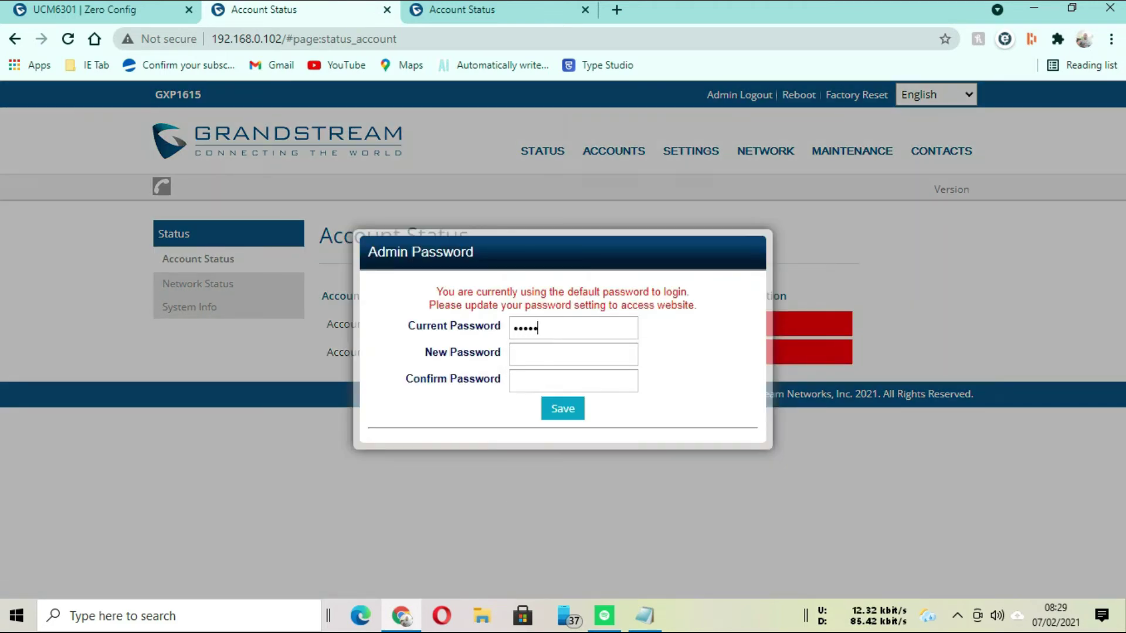
{"action": "left_click", "coordinate": [573, 354]}
{"action": "left_click", "coordinate": [573, 381]}
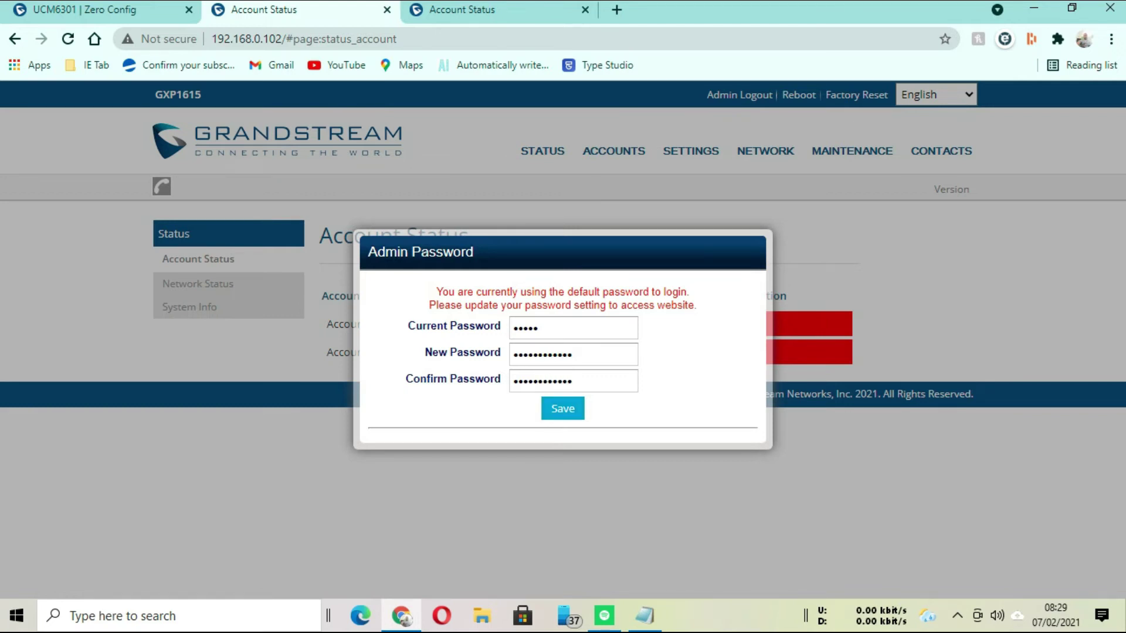
{"action": "key", "text": "Return"}
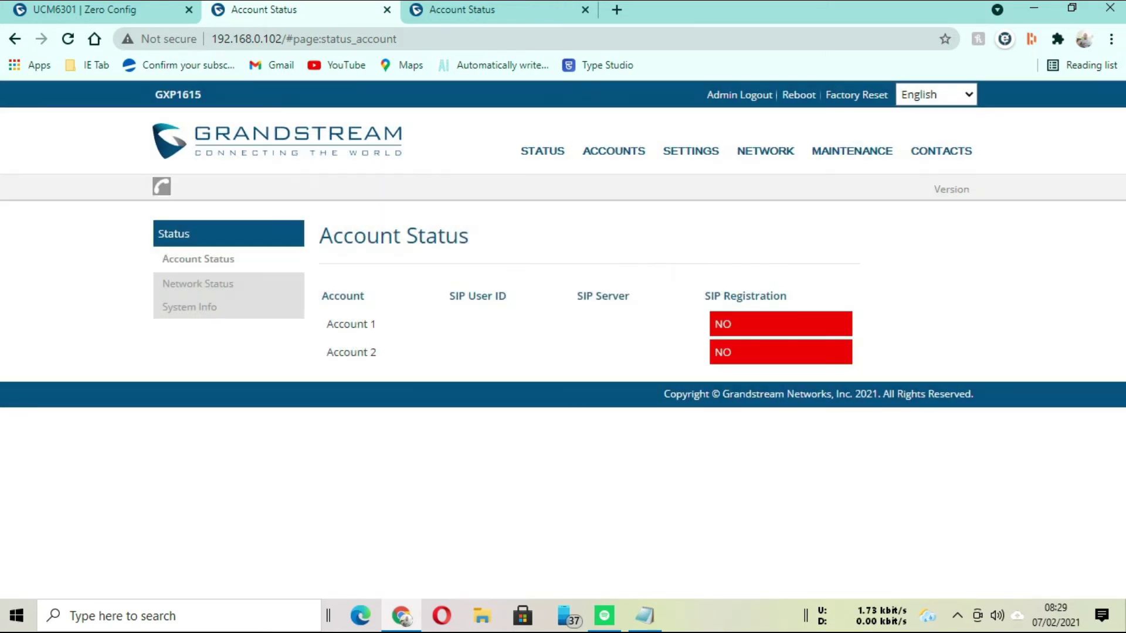
- Open Account 1 general settings and enter 1001 as the Account Name
{"action": "mouse_move", "coordinate": [604, 179]}
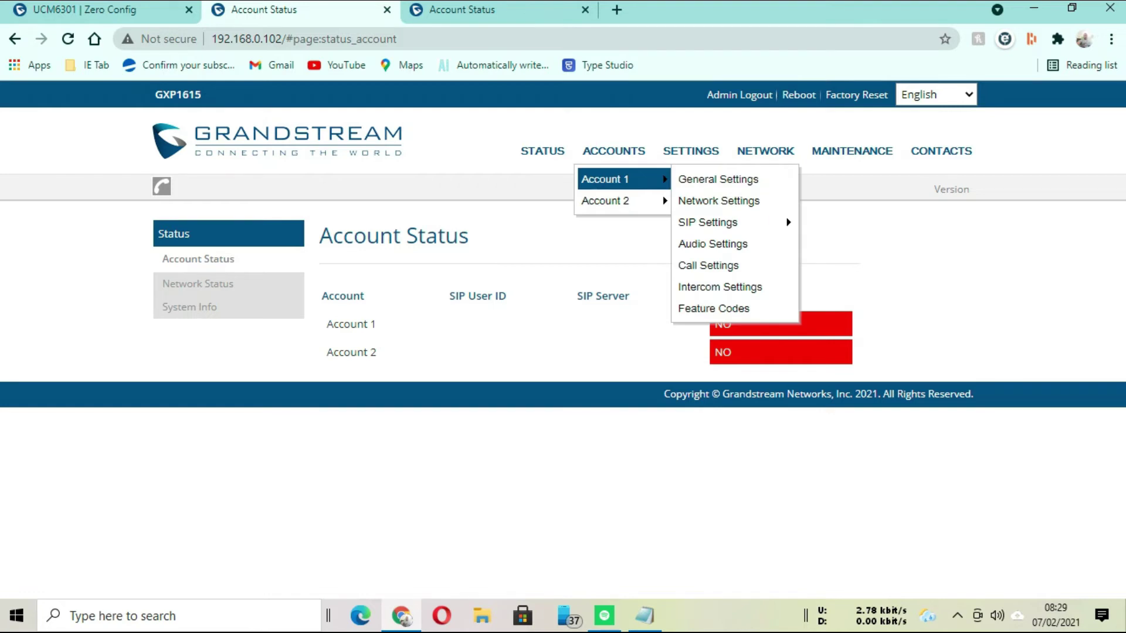
{"action": "left_click", "coordinate": [718, 179]}
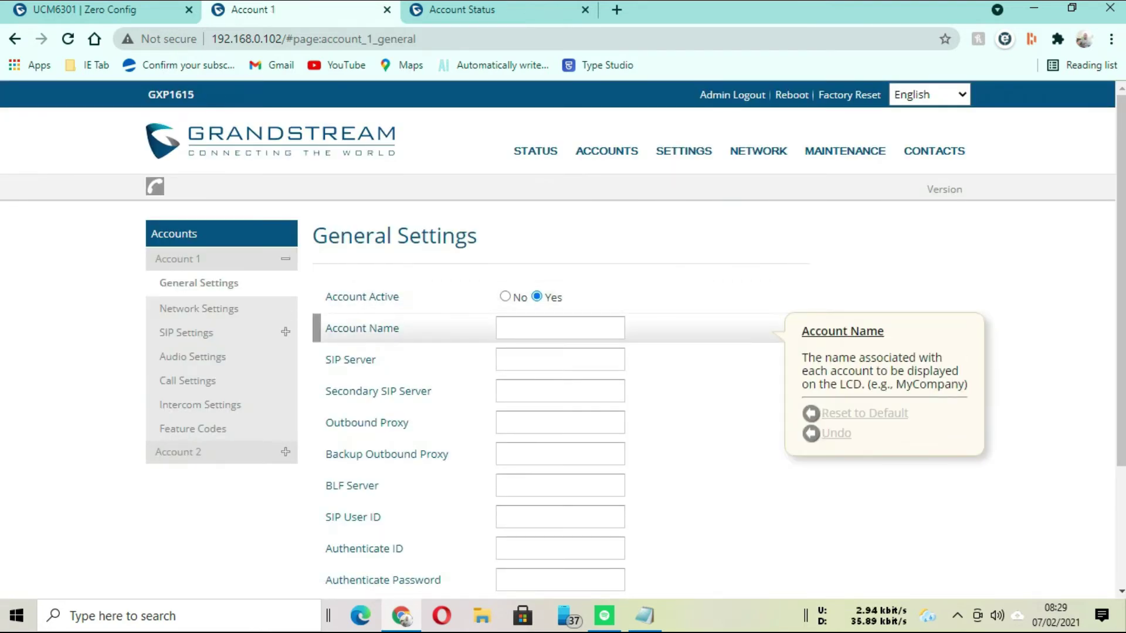
{"action": "type", "text": "1001"}
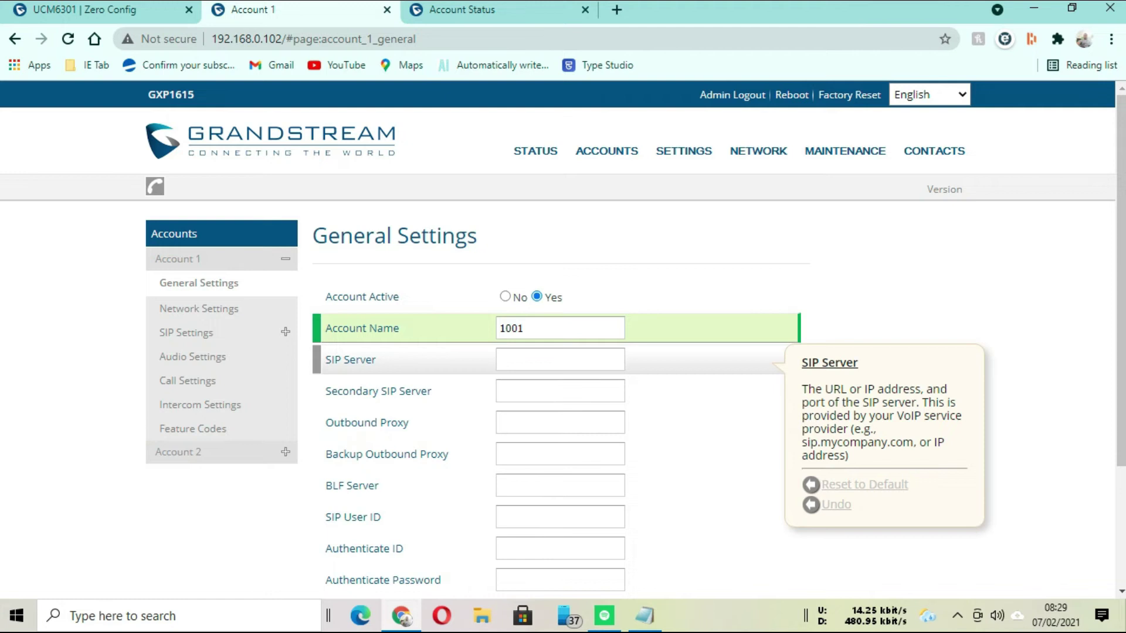
{"action": "key", "text": "ctrl+1"}
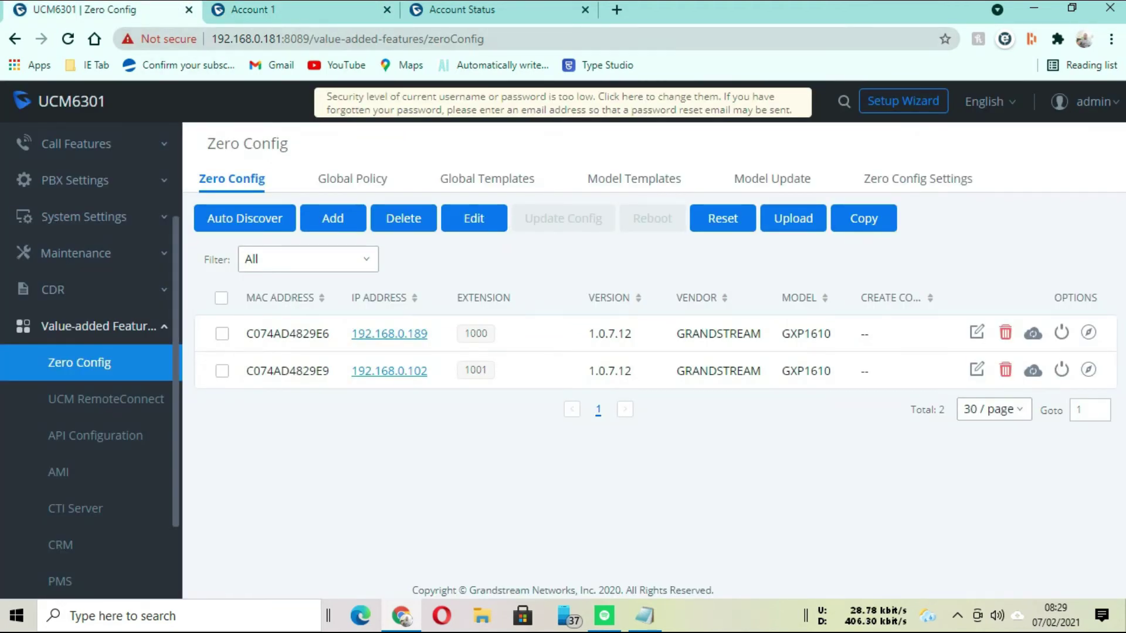
{"action": "key", "text": "ctrl+2"}
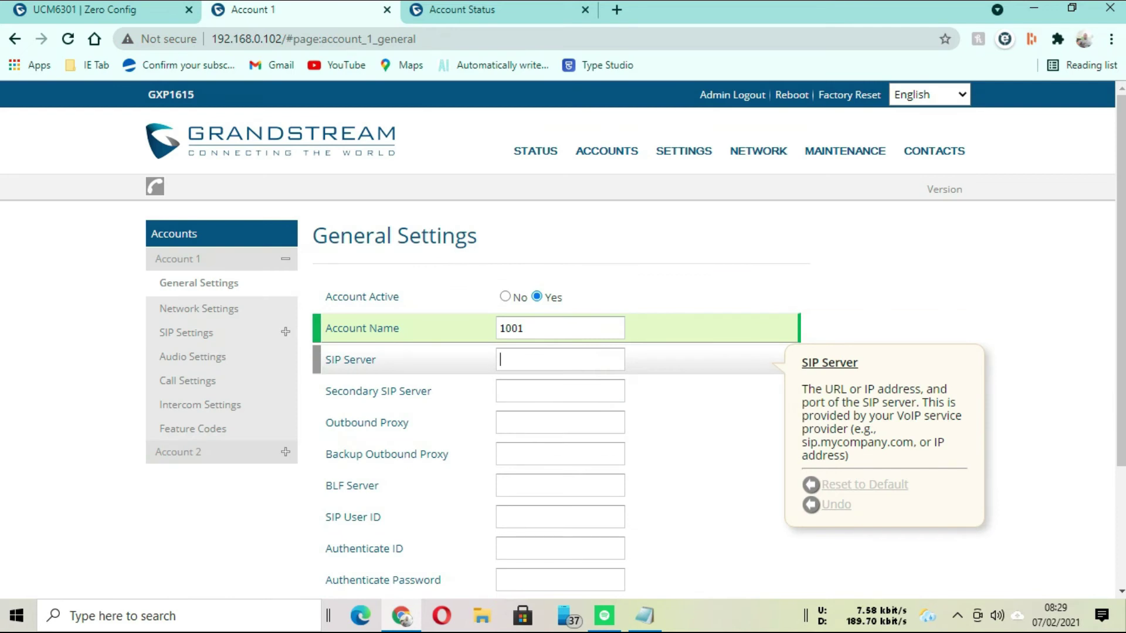
- Set SIP server 192.168.0.181 and SIP User ID and Authenticate ID to 1001
{"action": "type", "text": "192"}
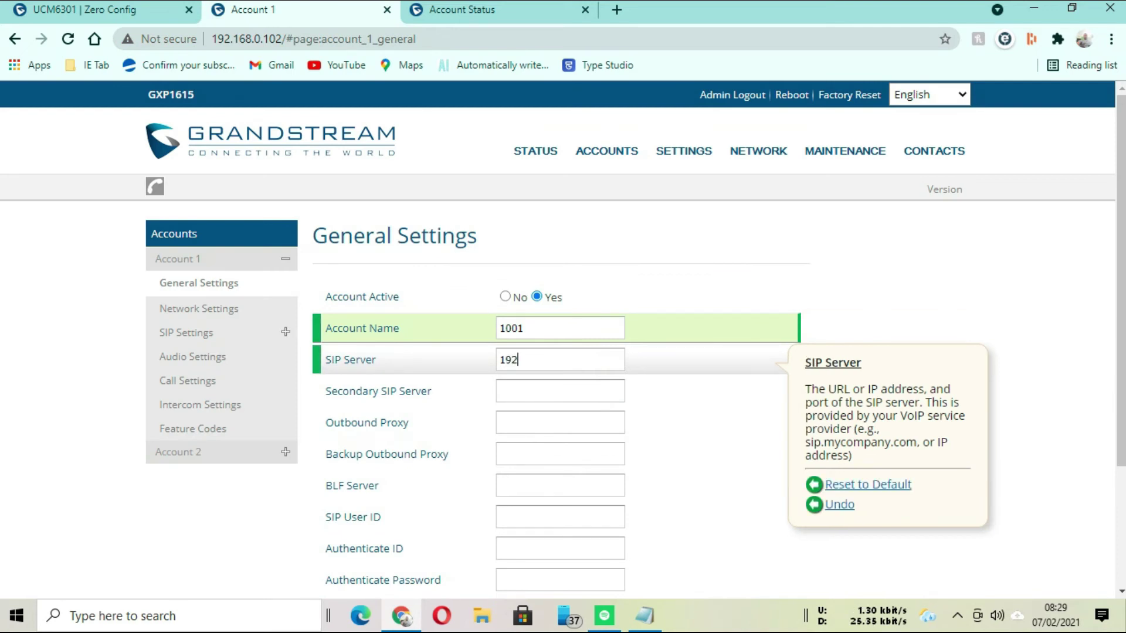
{"action": "type", "text": ".168.0.181"}
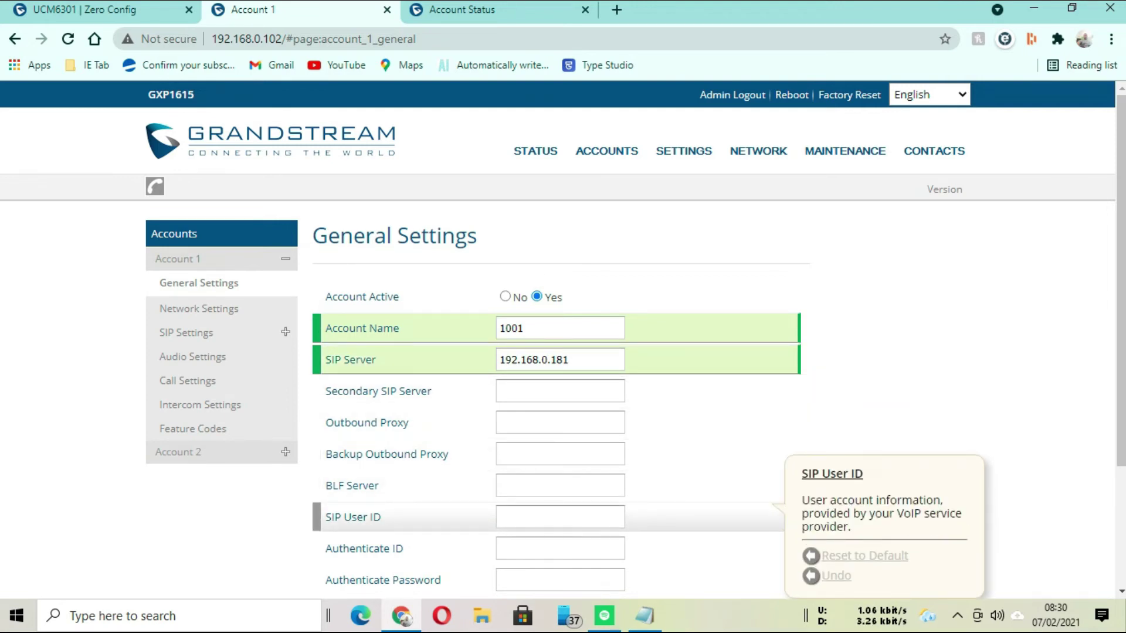
{"action": "type", "text": "1001"}
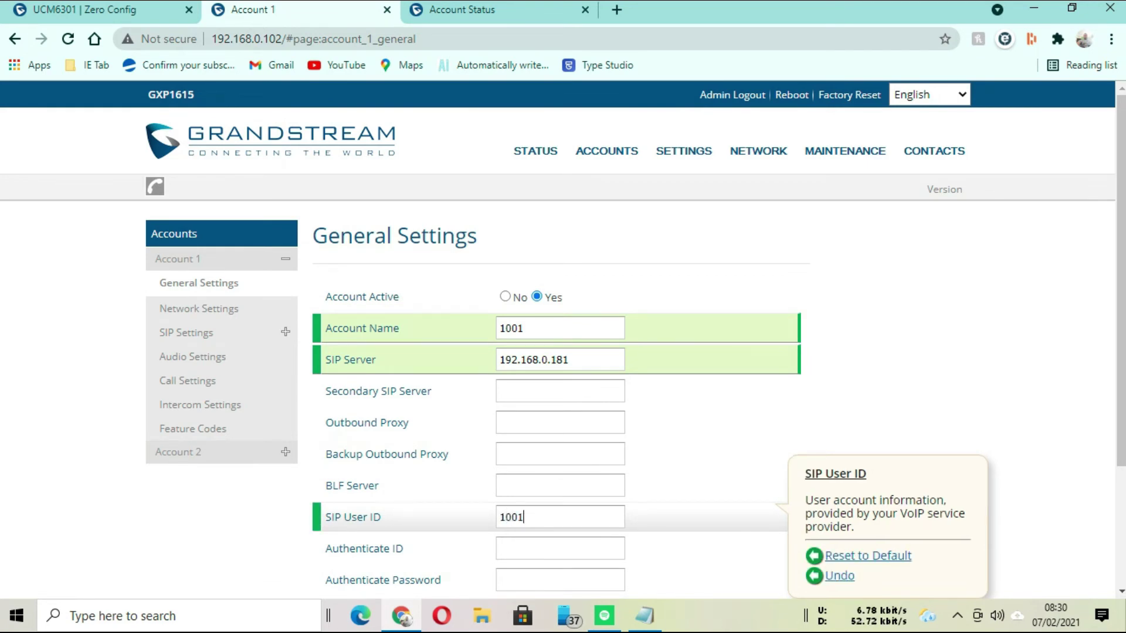
{"action": "scroll", "coordinate": [563, 516], "scroll_direction": "down", "scroll_amount": 2}
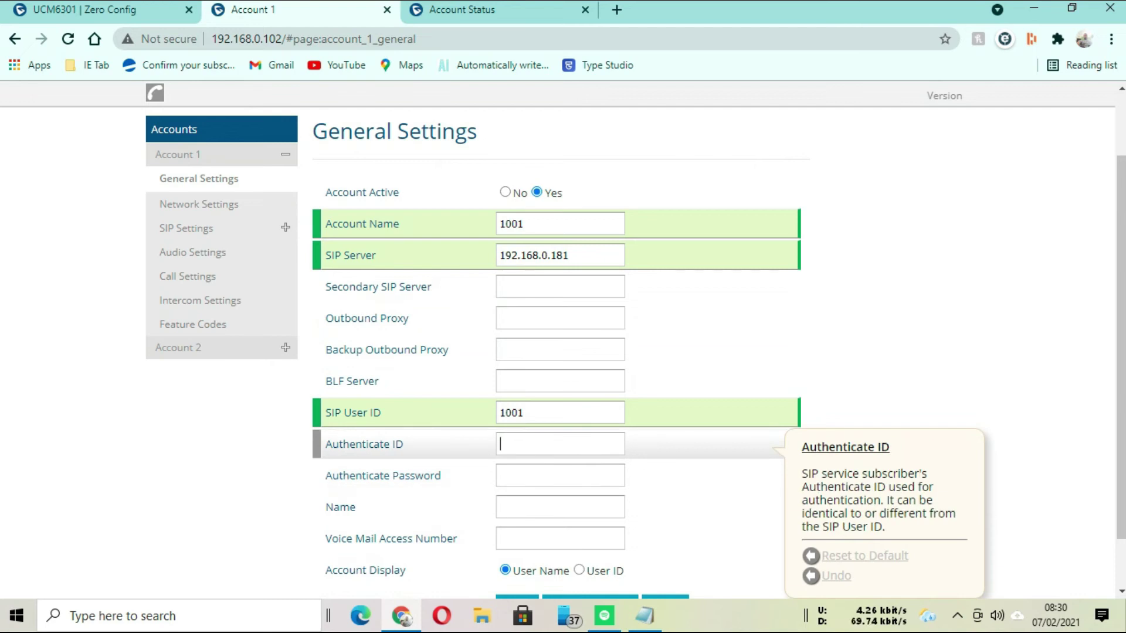
{"action": "type", "text": "100"}
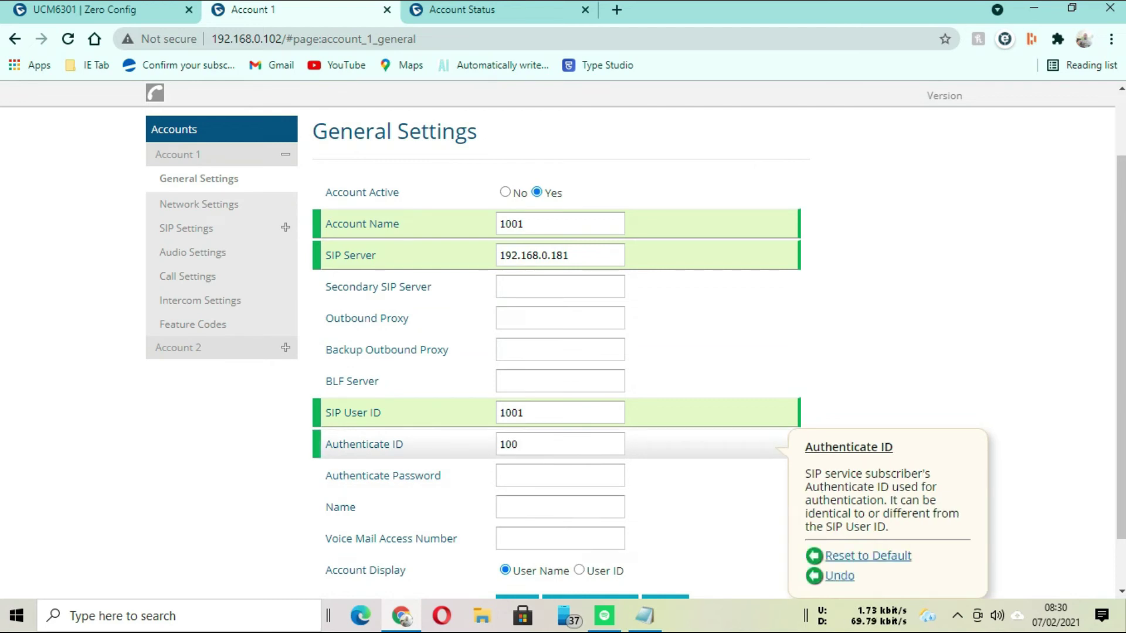
{"action": "type", "text": "1"}
{"action": "key", "text": "Tab"}
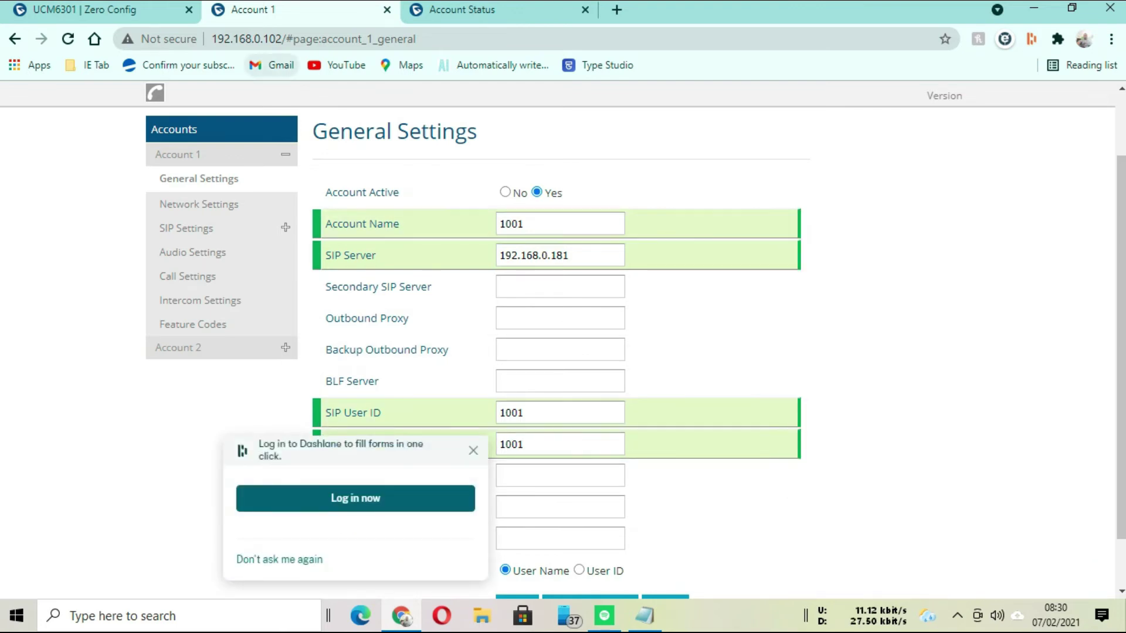
{"action": "key", "text": "ctrl+1"}
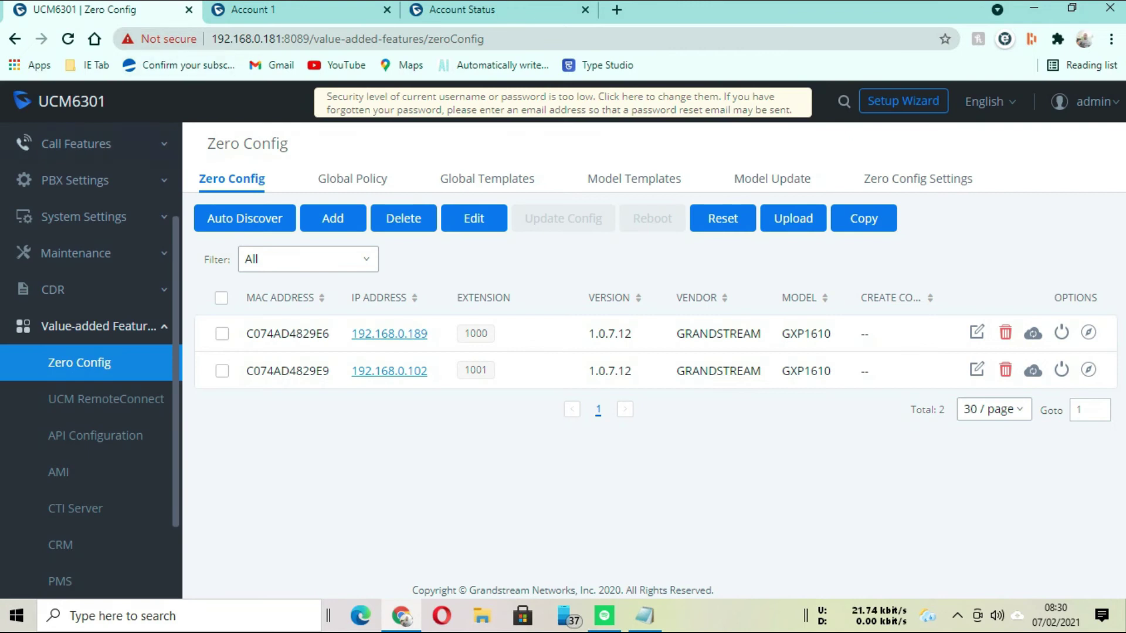
- Open extension 1001 for editing from the UCM6301 Extensions list
{"action": "scroll", "coordinate": [91, 352], "scroll_direction": "up", "scroll_amount": 2}
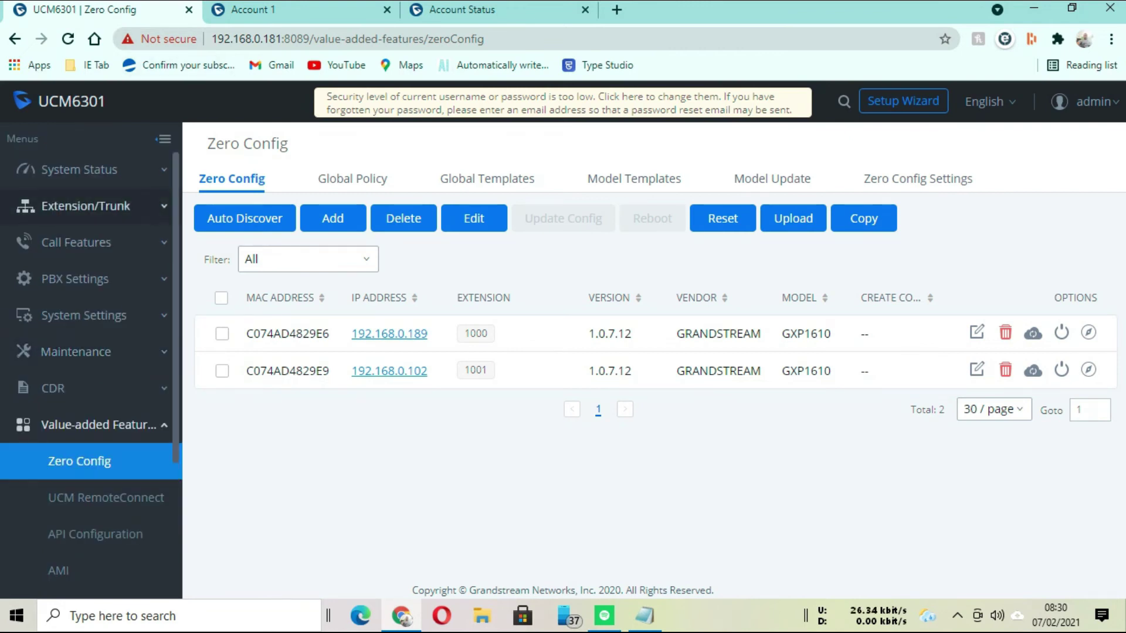
{"action": "left_click", "coordinate": [86, 206]}
{"action": "left_click", "coordinate": [77, 242]}
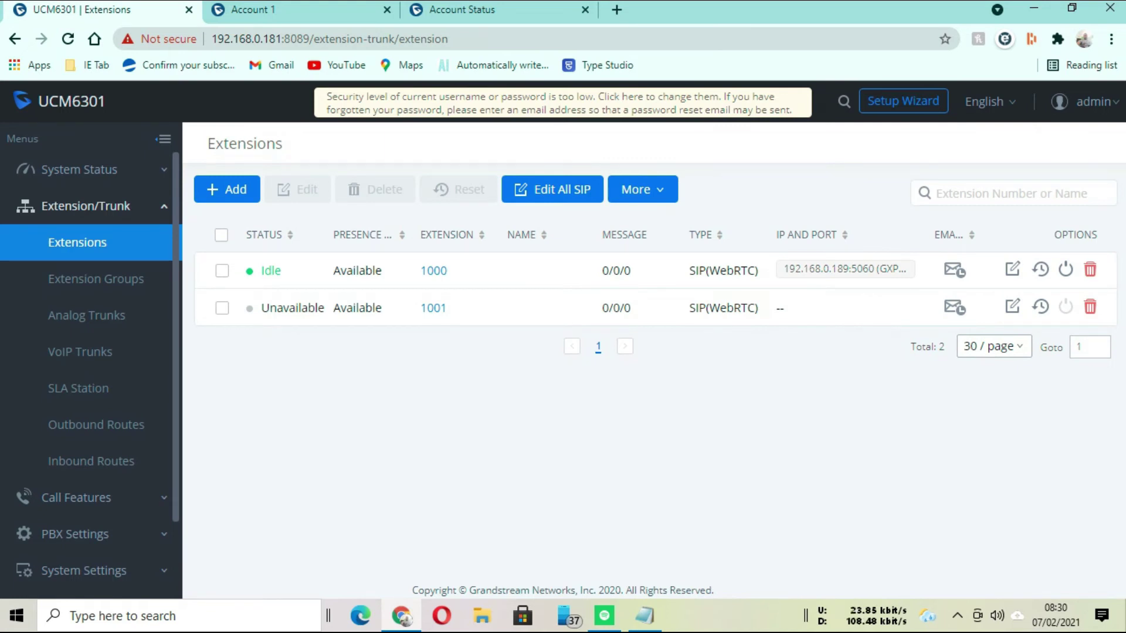
{"action": "left_click", "coordinate": [1013, 306]}
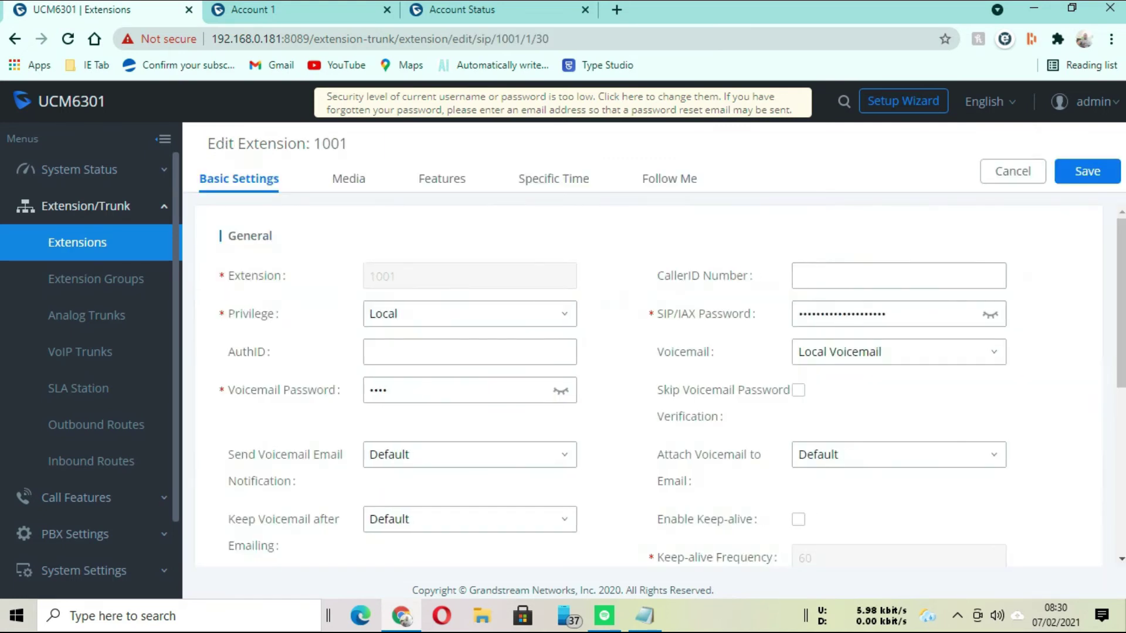
- Reveal and copy extension 1001's SIP/IAX password, then go to the phone tab
{"action": "left_click", "coordinate": [990, 314]}
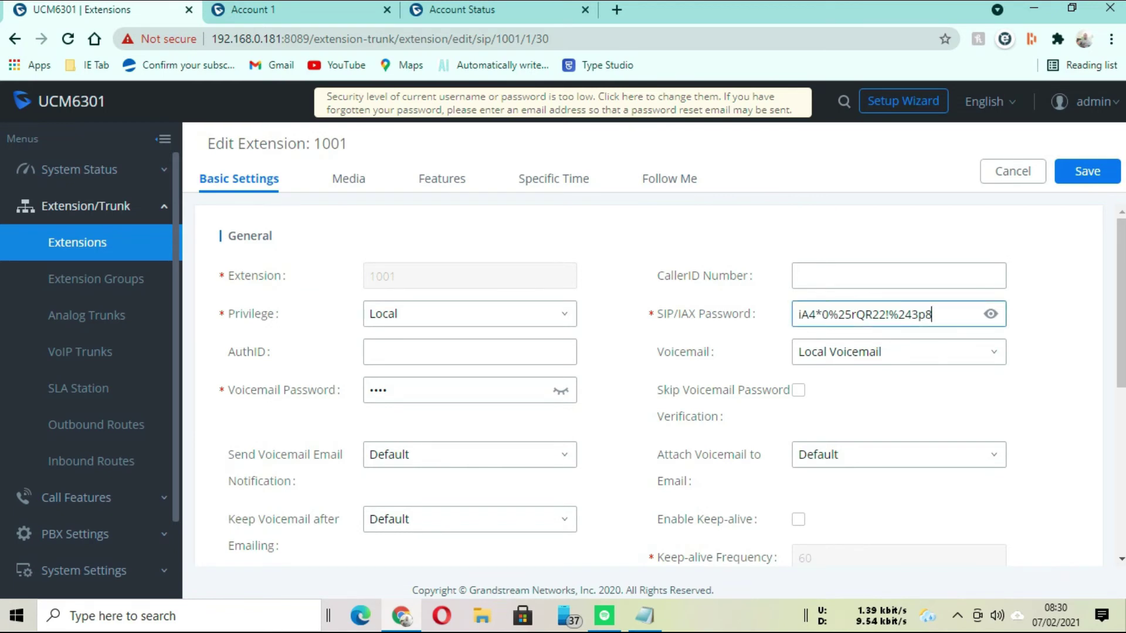
{"action": "key", "text": "shift+Left"}
{"action": "key", "text": "shift+Left"}
{"action": "key", "text": "shift+Left"}
{"action": "key", "text": "shift+Left"}
{"action": "key", "text": "shift+Left"}
{"action": "key", "text": "shift+Left"}
{"action": "key", "text": "shift+Left"}
{"action": "key", "text": "shift+Left"}
{"action": "key", "text": "shift+Left"}
{"action": "key", "text": "shift+Left"}
{"action": "key", "text": "shift+Left"}
{"action": "key", "text": "shift+Left"}
{"action": "key", "text": "shift+Left"}
{"action": "key", "text": "shift+Left"}
{"action": "key", "text": "shift+Left"}
{"action": "key", "text": "shift+Left"}
{"action": "key", "text": "shift+Left"}
{"action": "key", "text": "shift+Left"}
{"action": "key", "text": "shift+Left"}
{"action": "key", "text": "shift+Left"}
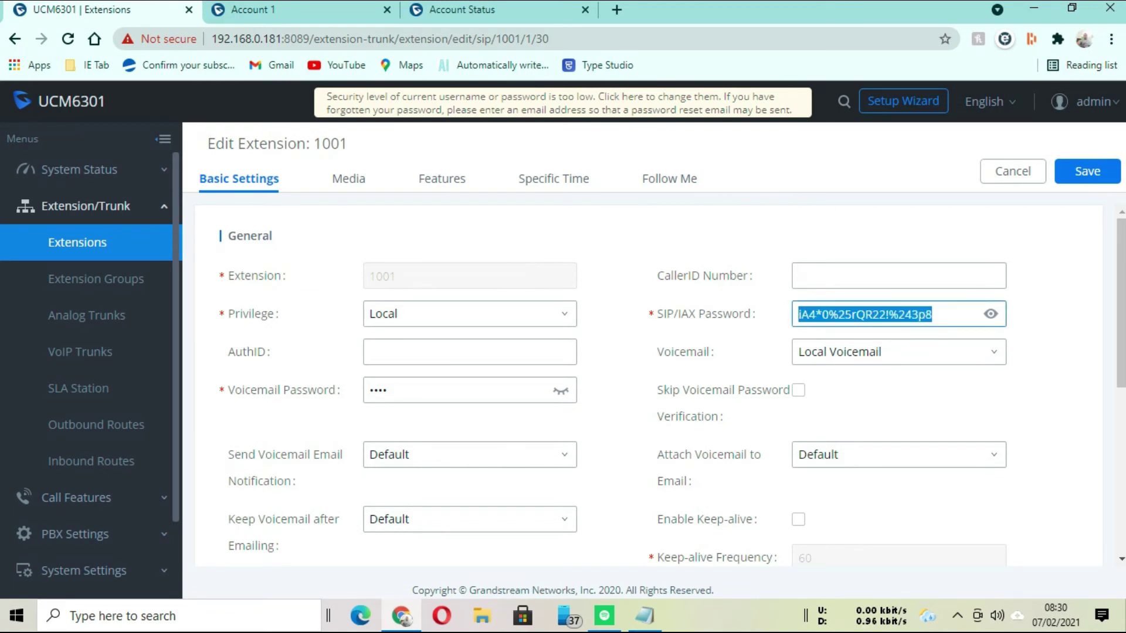
{"action": "right_click", "coordinate": [812, 315]}
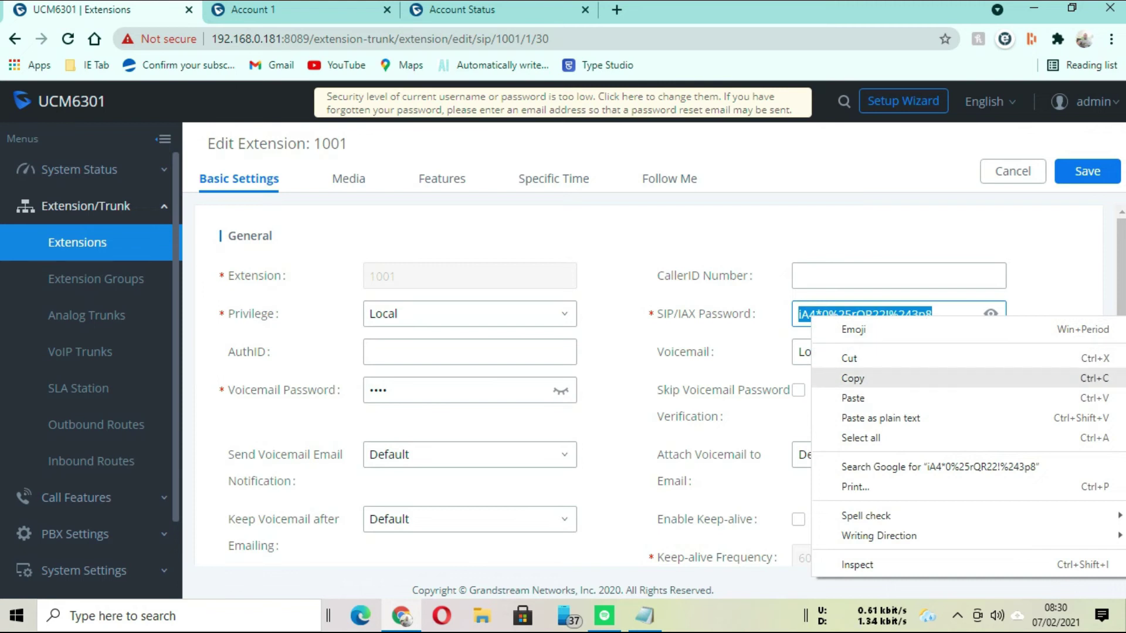
{"action": "left_click", "coordinate": [853, 378]}
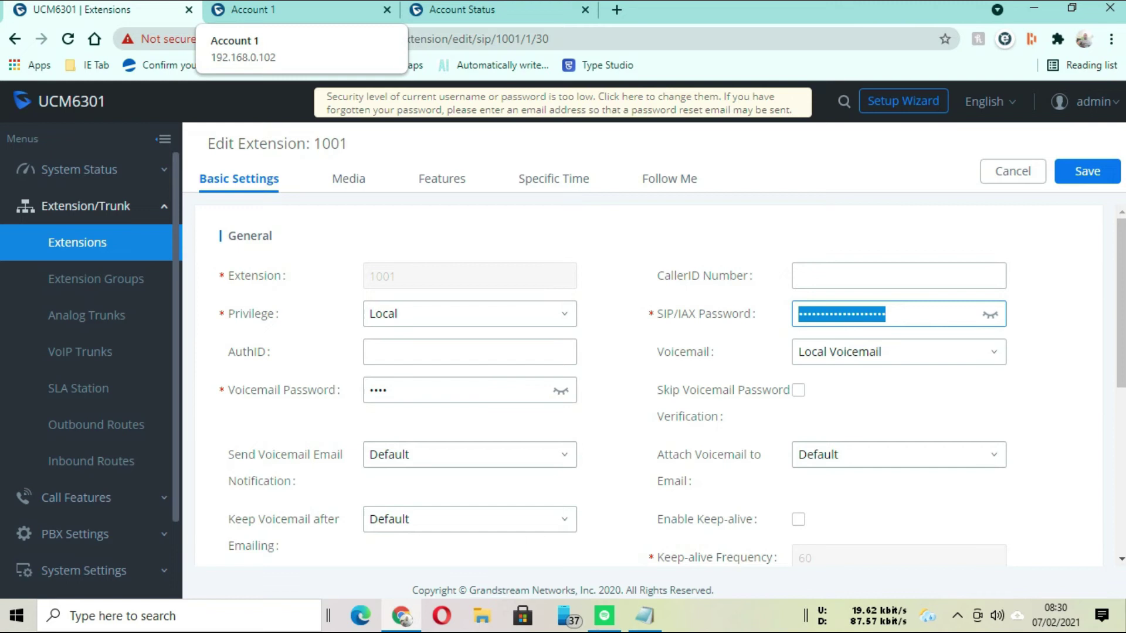
{"action": "key", "text": "ctrl+3"}
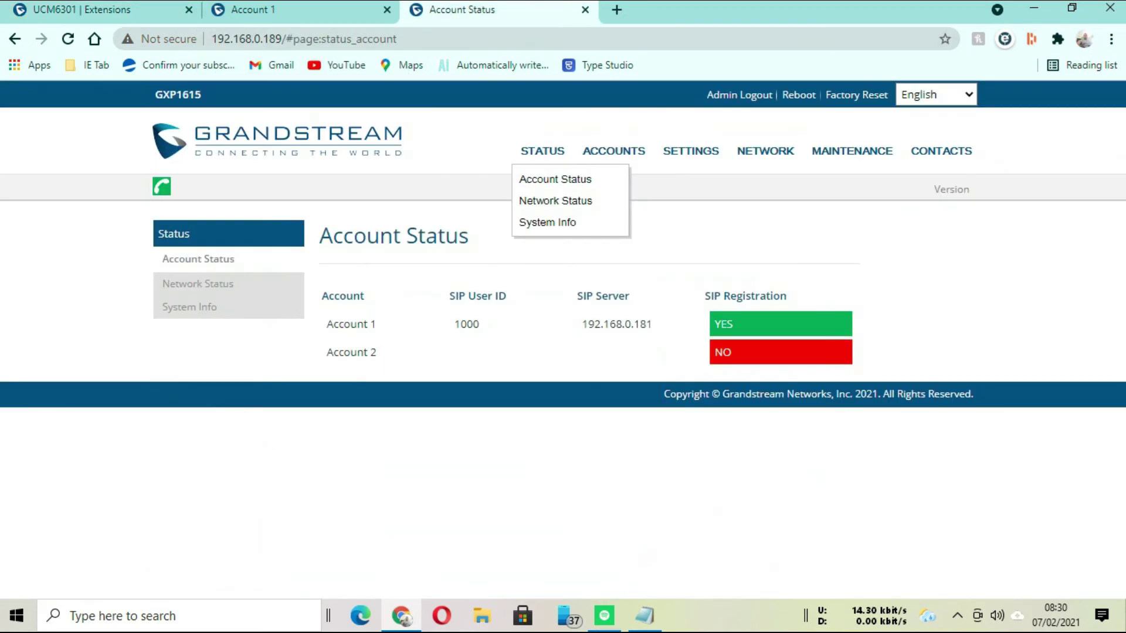
- Paste the copied password into Authenticate Password and enter 1001 for Name and Voice Mail Access Number
{"action": "key", "text": "ctrl+2"}
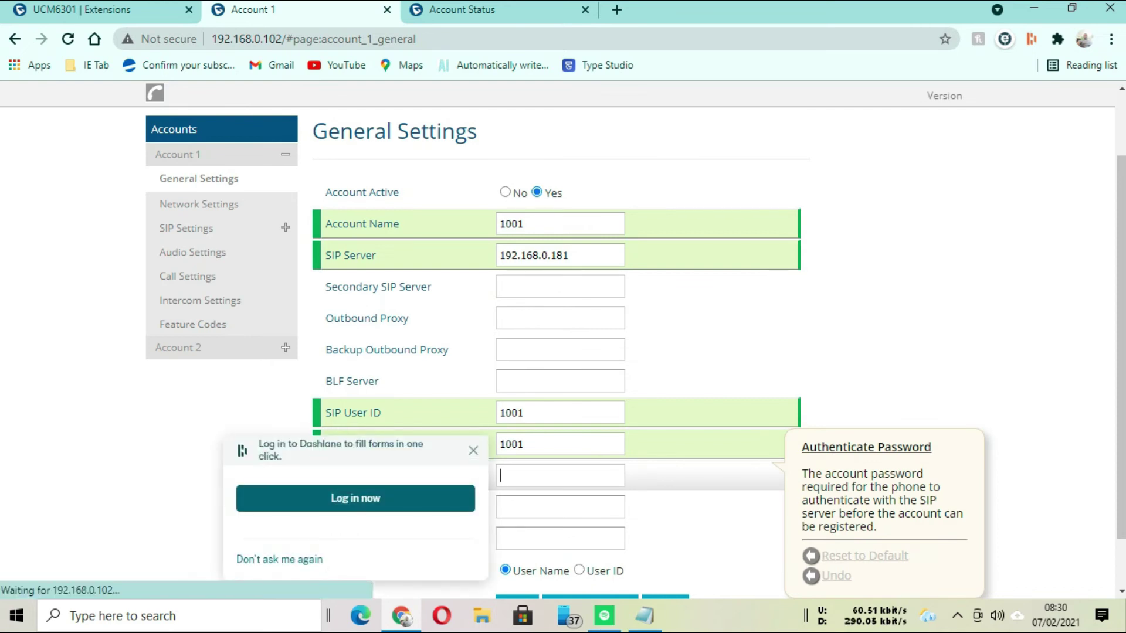
{"action": "key", "text": "ctrl+v"}
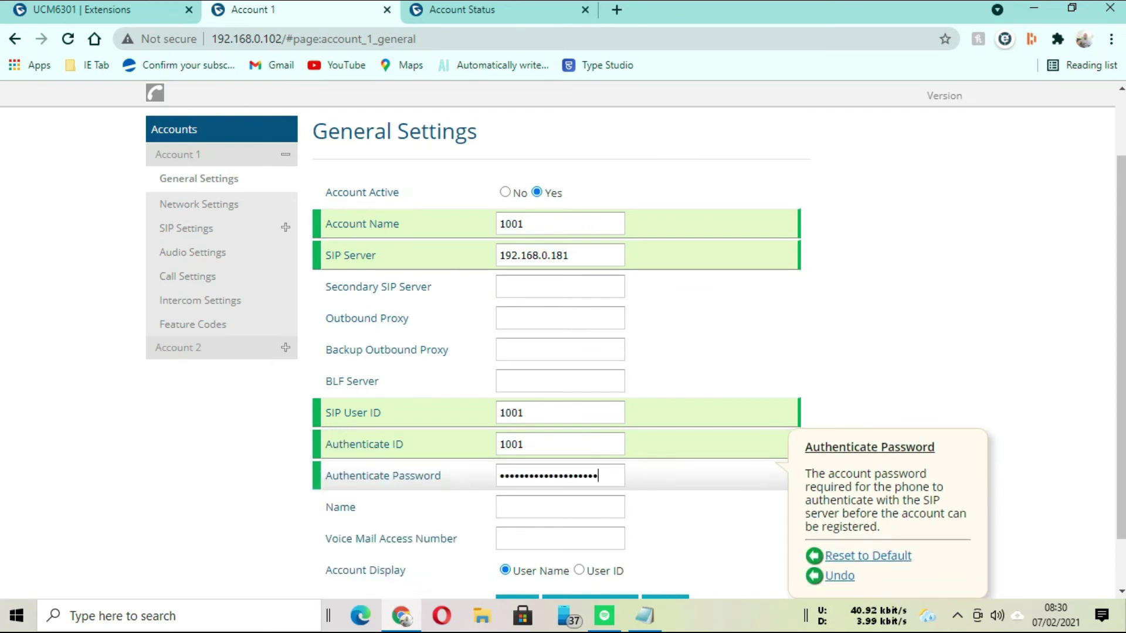
{"action": "key", "text": "Tab"}
{"action": "type", "text": "1001"}
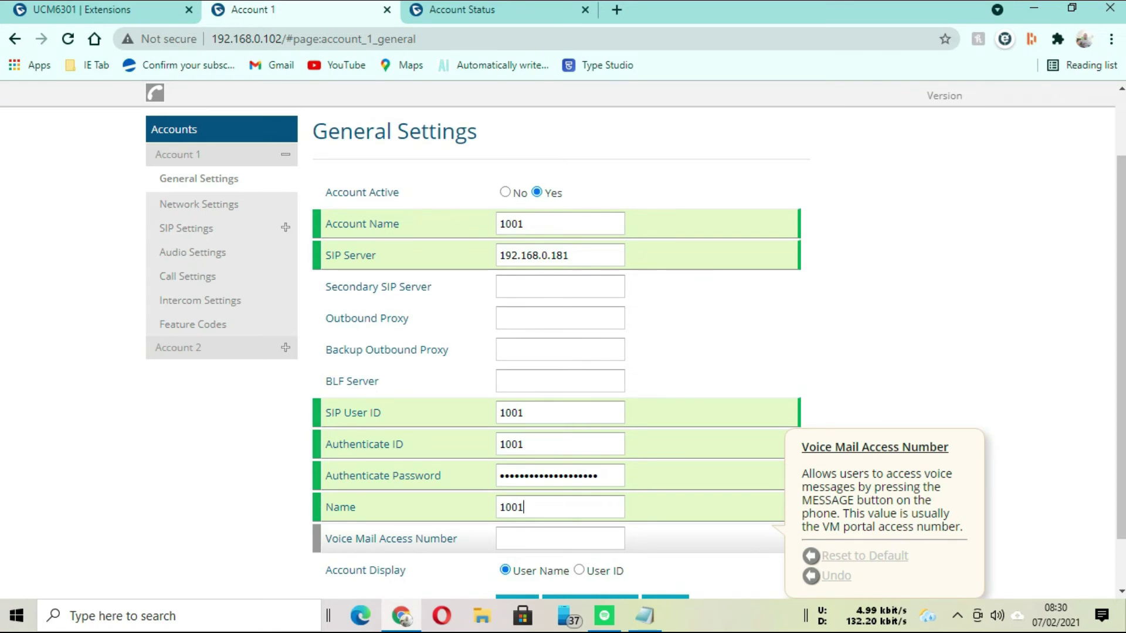
{"action": "left_click", "coordinate": [560, 538]}
{"action": "type", "text": "1001"}
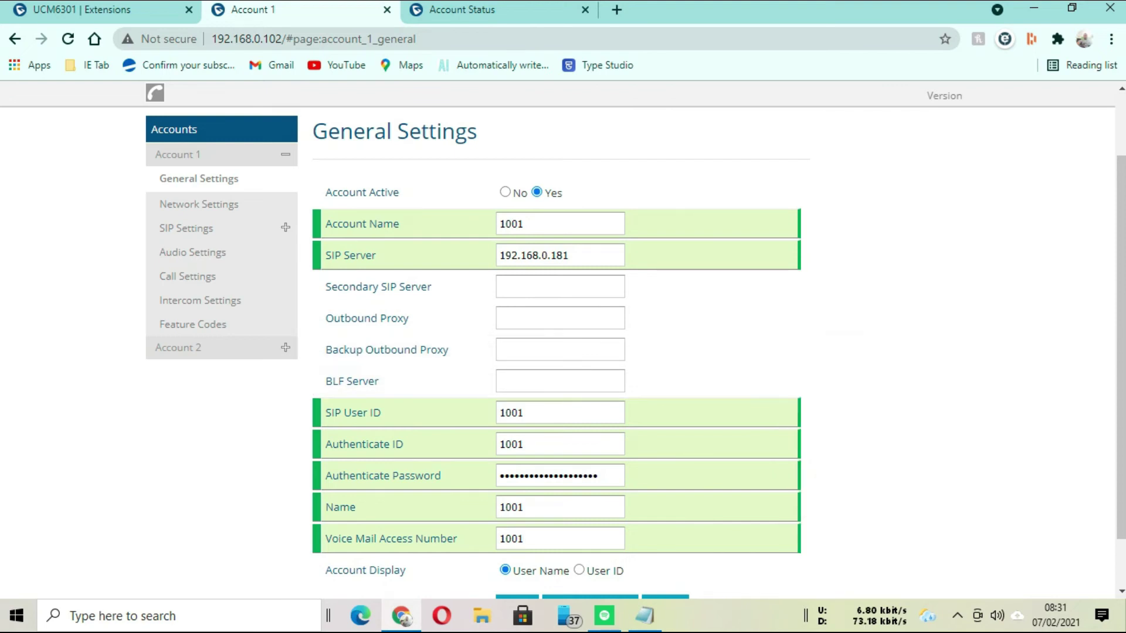
{"action": "scroll", "coordinate": [557, 352], "scroll_direction": "up", "scroll_amount": 2}
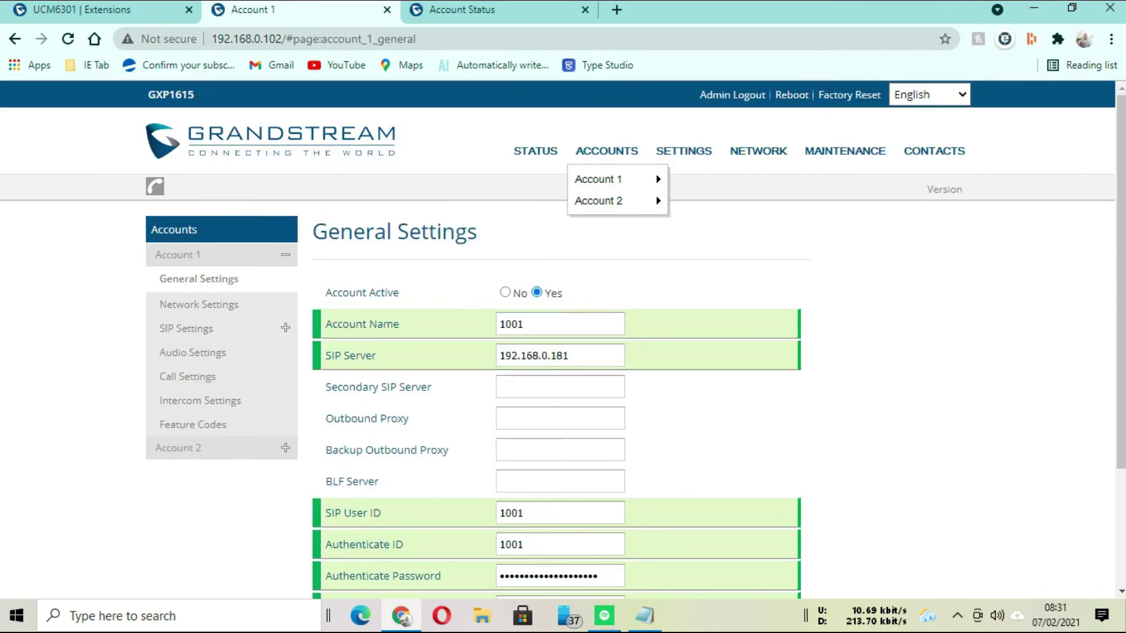
- Save and apply Account 1's settings and open the phone's Account Status page
{"action": "scroll", "coordinate": [563, 351], "scroll_direction": "down", "scroll_amount": 3}
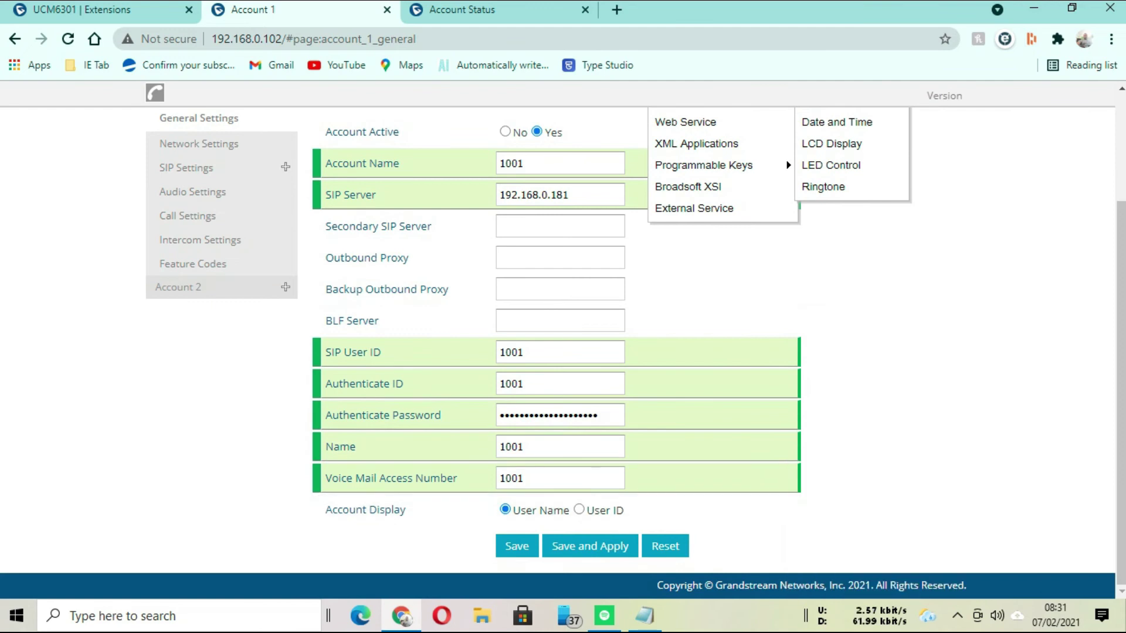
{"action": "left_click", "coordinate": [590, 547]}
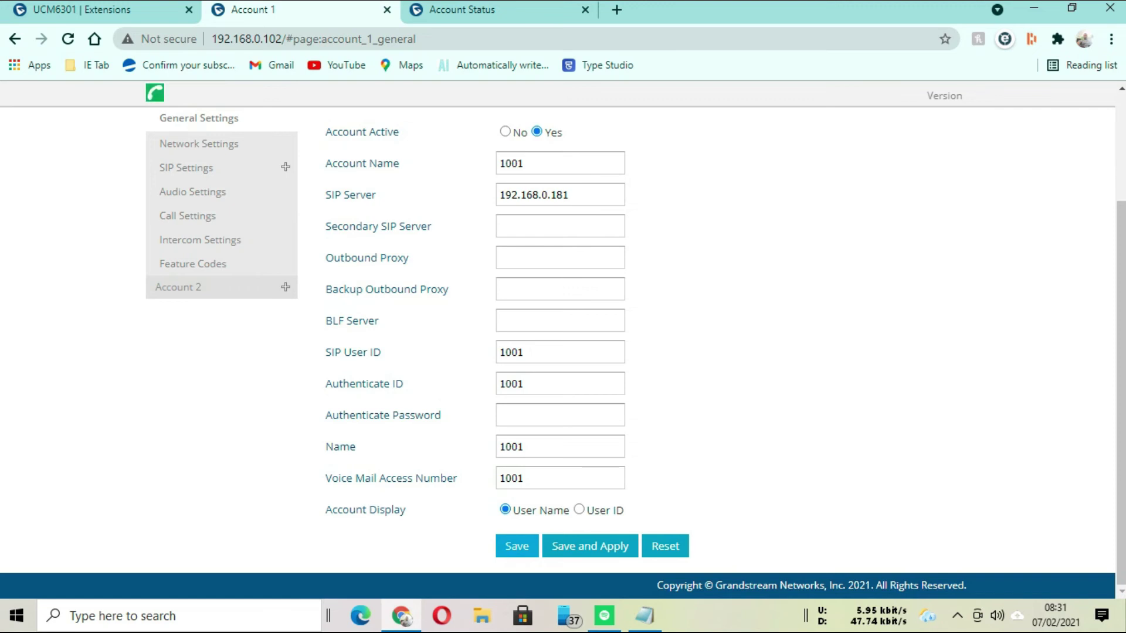
{"action": "scroll", "coordinate": [378, 387], "scroll_direction": "up", "scroll_amount": 3}
{"action": "mouse_move", "coordinate": [607, 150]}
{"action": "mouse_move", "coordinate": [598, 179]}
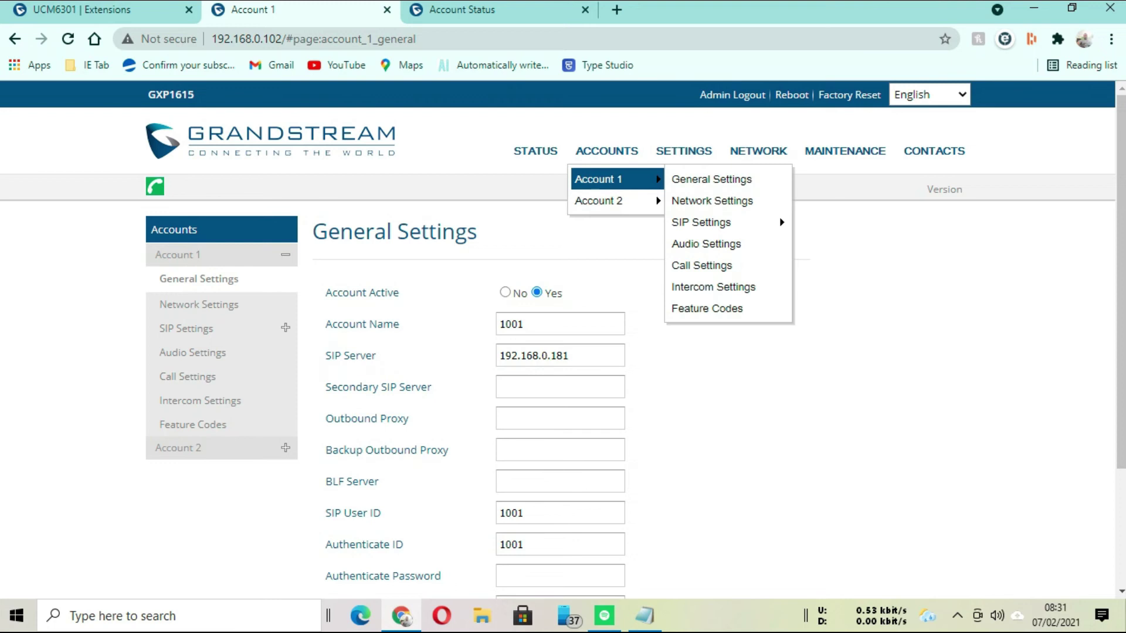
{"action": "mouse_move", "coordinate": [536, 151]}
{"action": "left_click", "coordinate": [547, 179]}
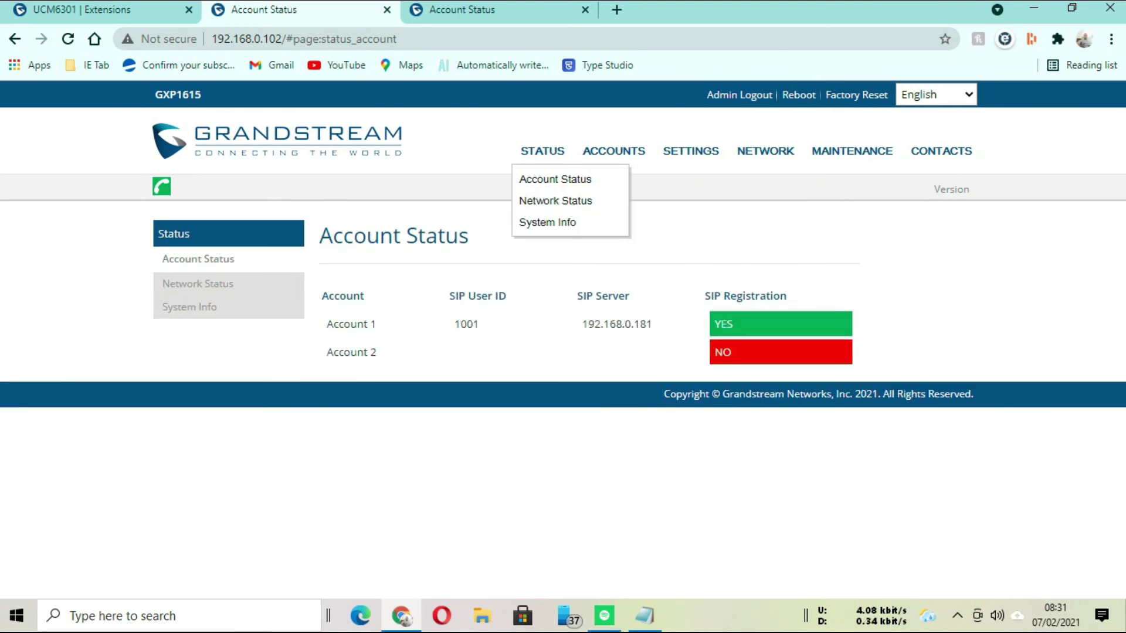
- Confirm both phones show registration YES, then return to UCM6301's extension 1001 page
{"action": "key", "text": "ctrl+Tab"}
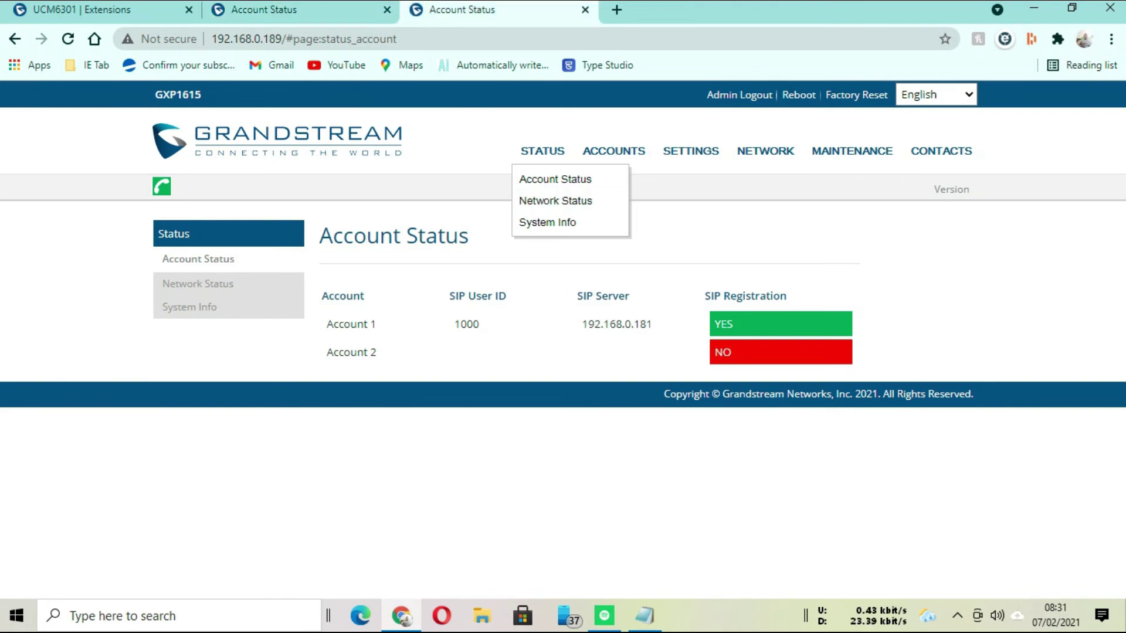
{"action": "key", "text": "ctrl+shift+Tab"}
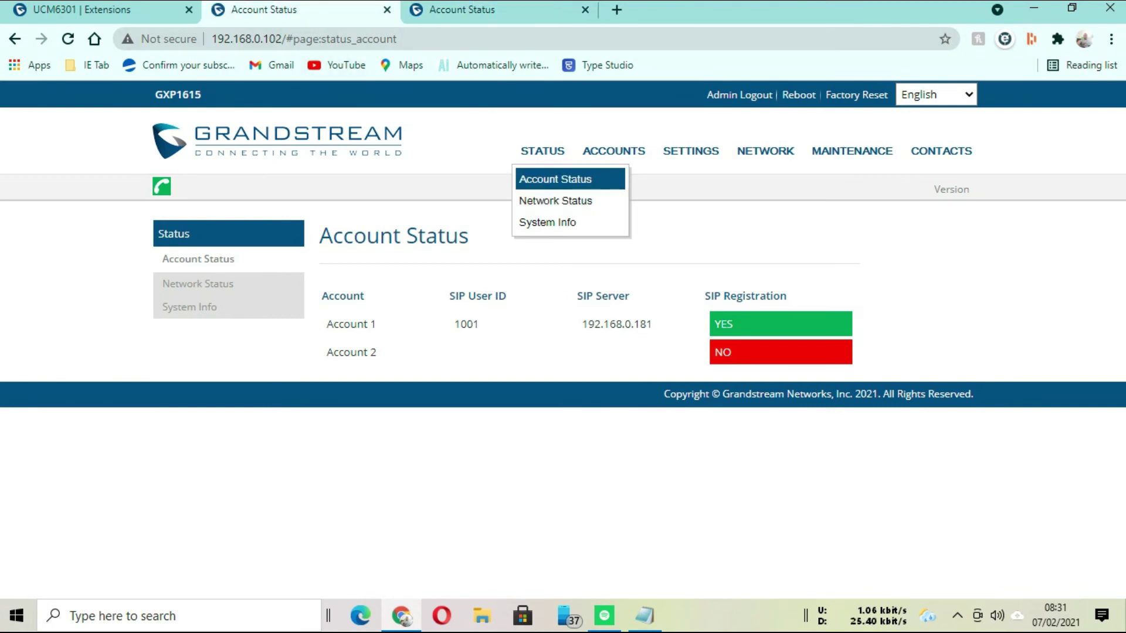
{"action": "key", "text": "ctrl+shift+Tab"}
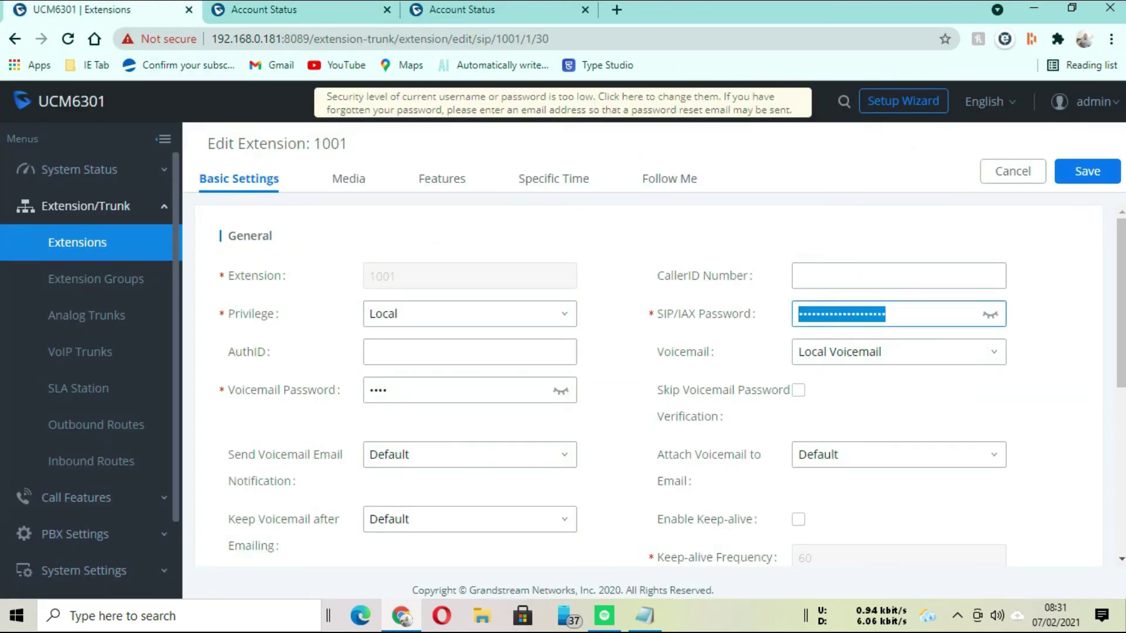
- Check the Zero Config device list, then open the Extensions list to view 1000 and 1001 status
{"action": "scroll", "coordinate": [88, 498], "scroll_direction": "down", "scroll_amount": 2}
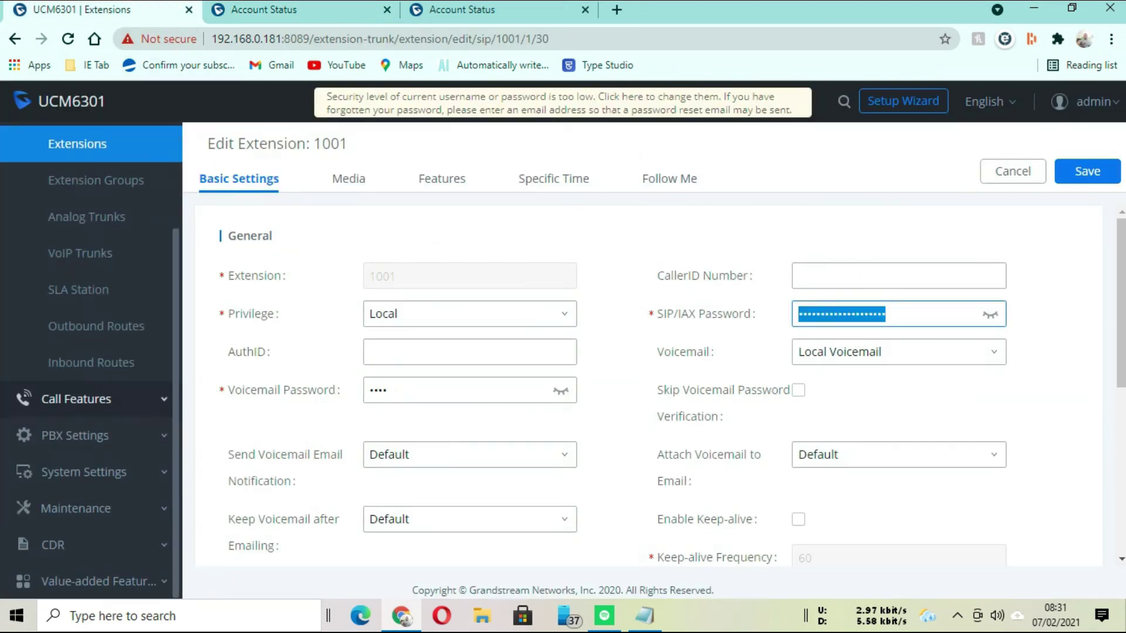
{"action": "left_click", "coordinate": [98, 581]}
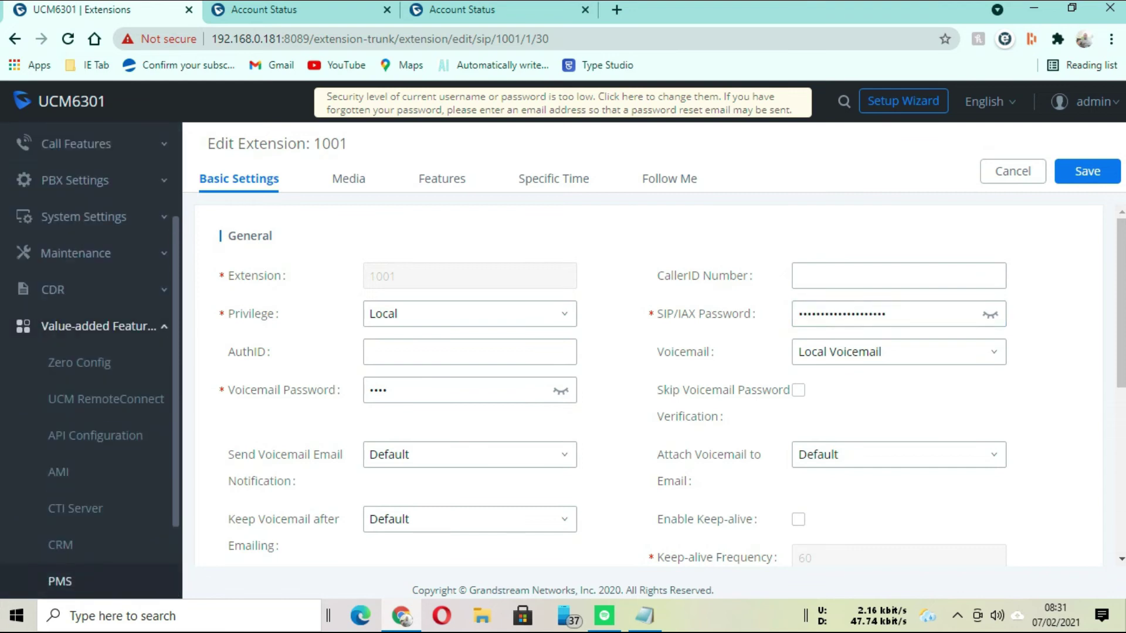
{"action": "left_click", "coordinate": [79, 363]}
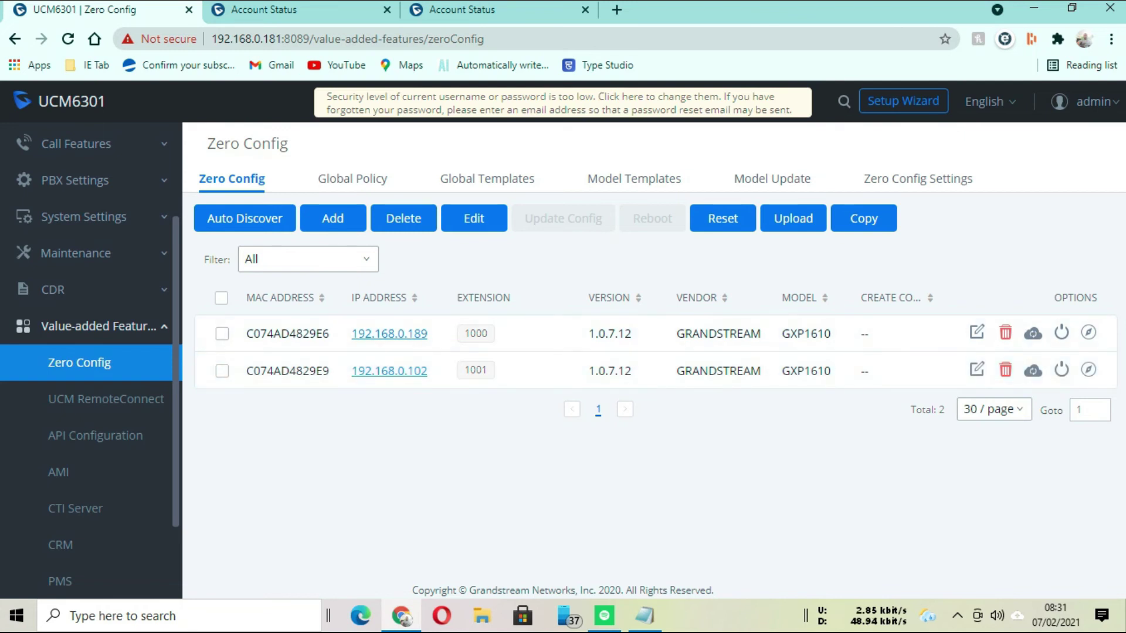
{"action": "scroll", "coordinate": [88, 206], "scroll_direction": "up", "scroll_amount": 2}
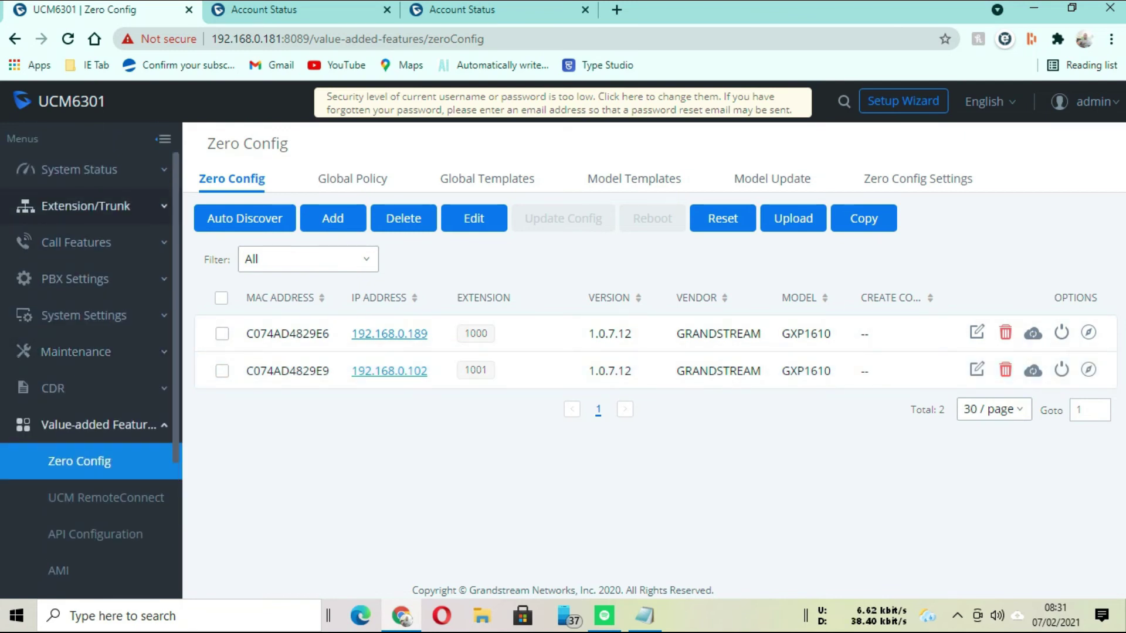
{"action": "left_click", "coordinate": [88, 206]}
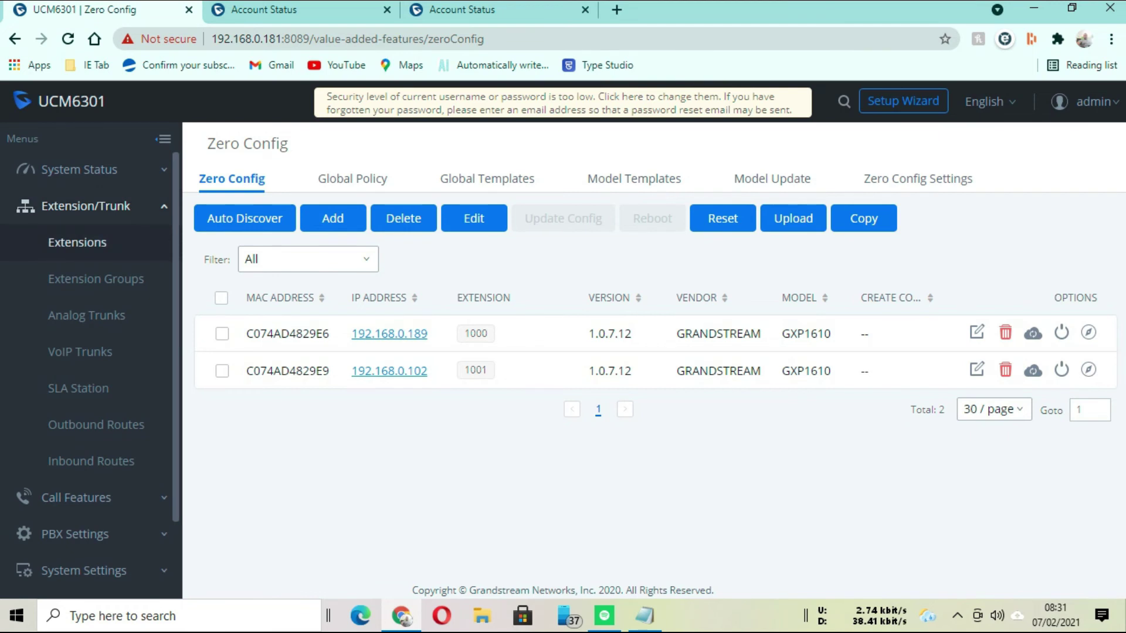
{"action": "left_click", "coordinate": [77, 242]}
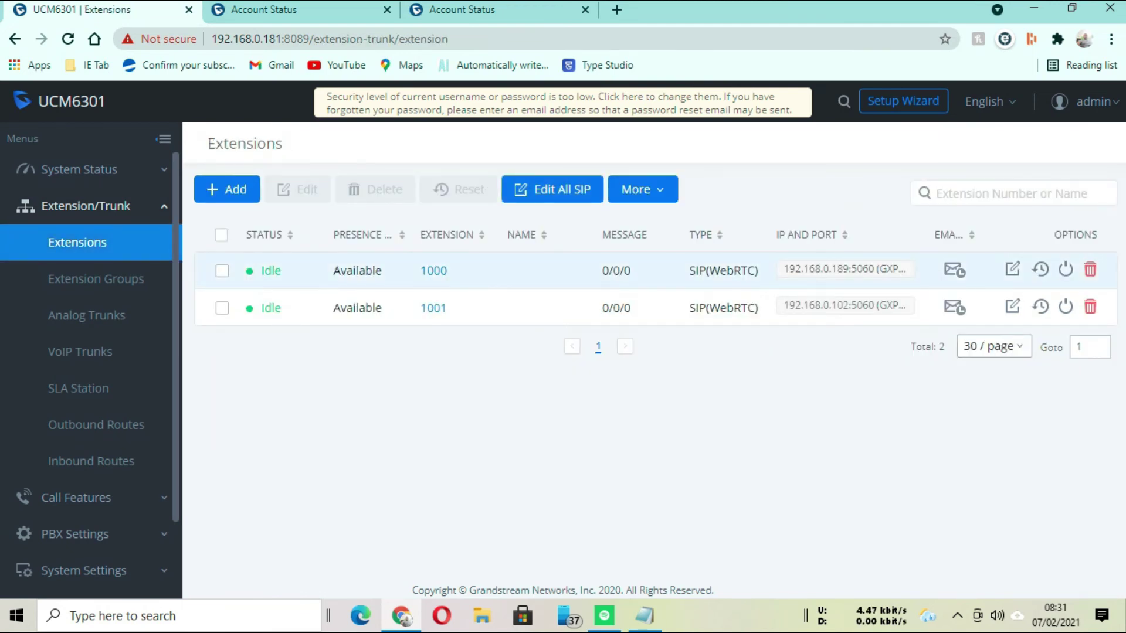